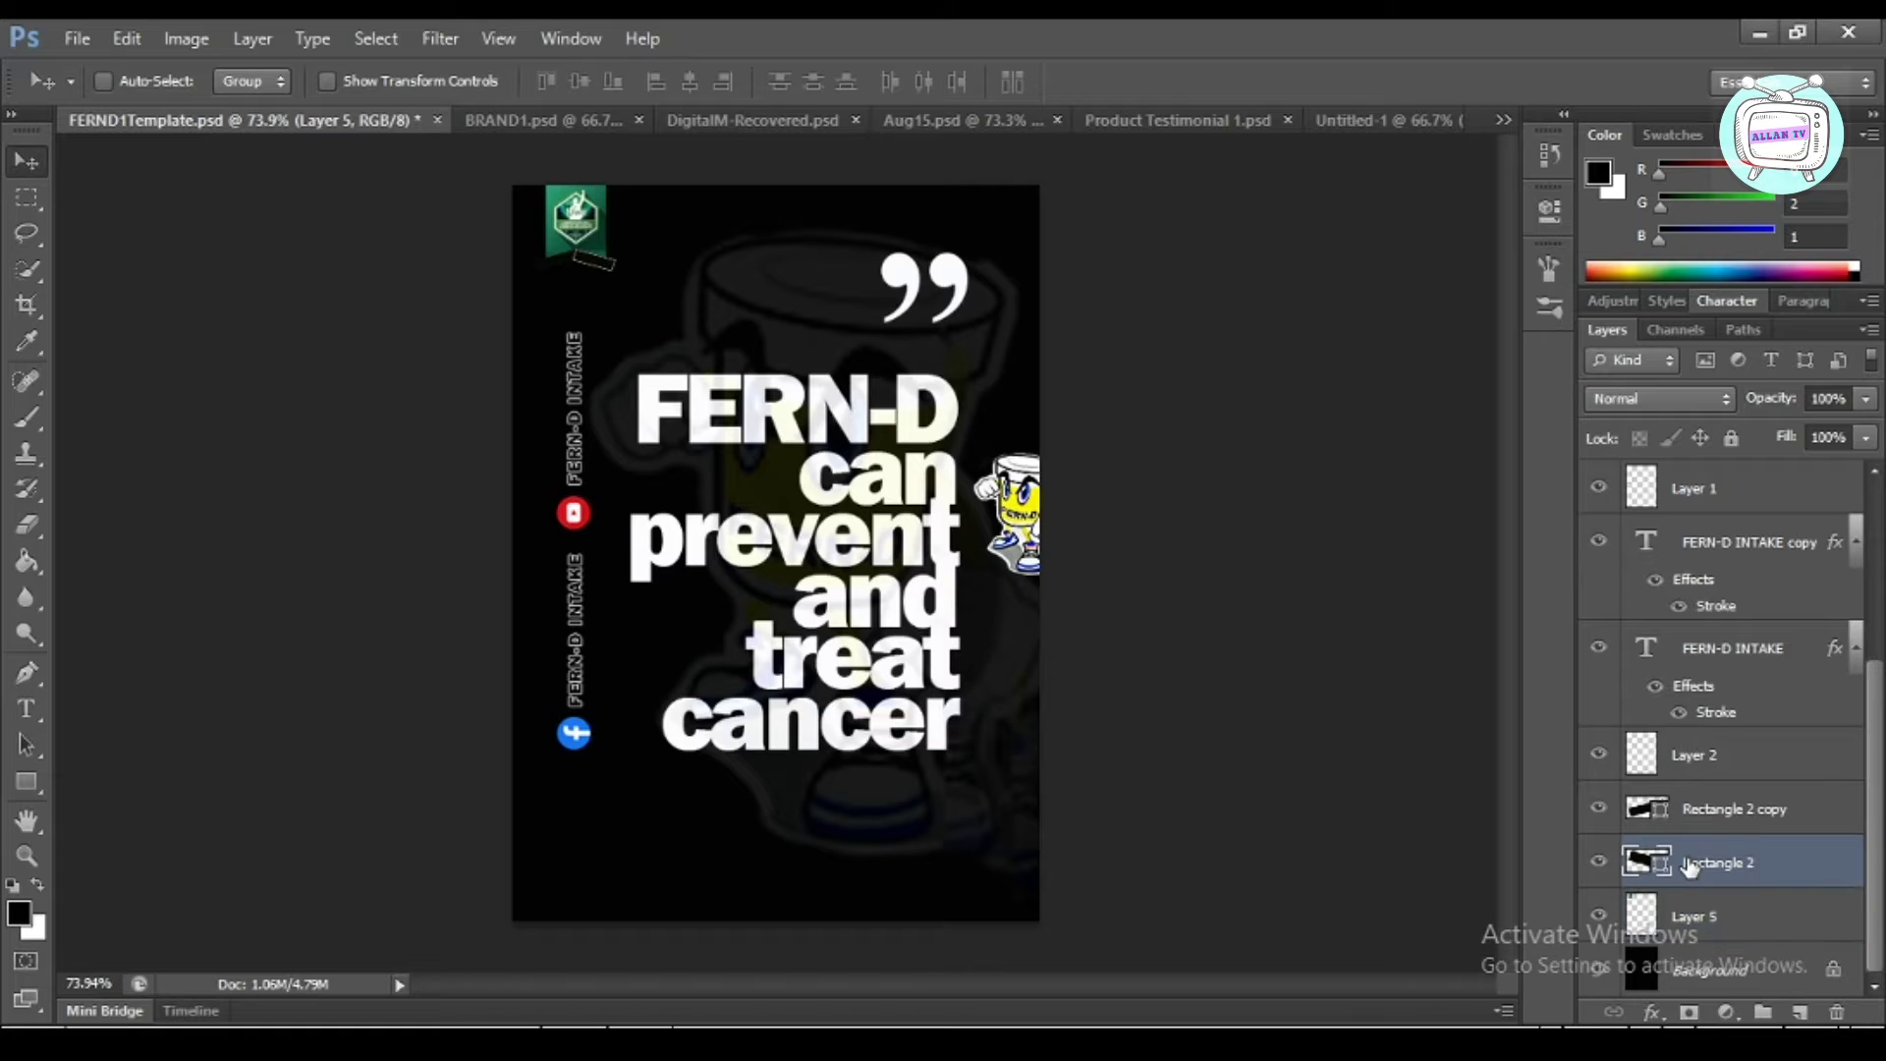
Move the large faded mascot on Layer 3 copy slightly right and down within the poster
{"action": "left_click", "coordinate": [1708, 754]}
{"action": "scroll", "coordinate": [1670, 727], "scroll_direction": "up", "scroll_amount": 5}
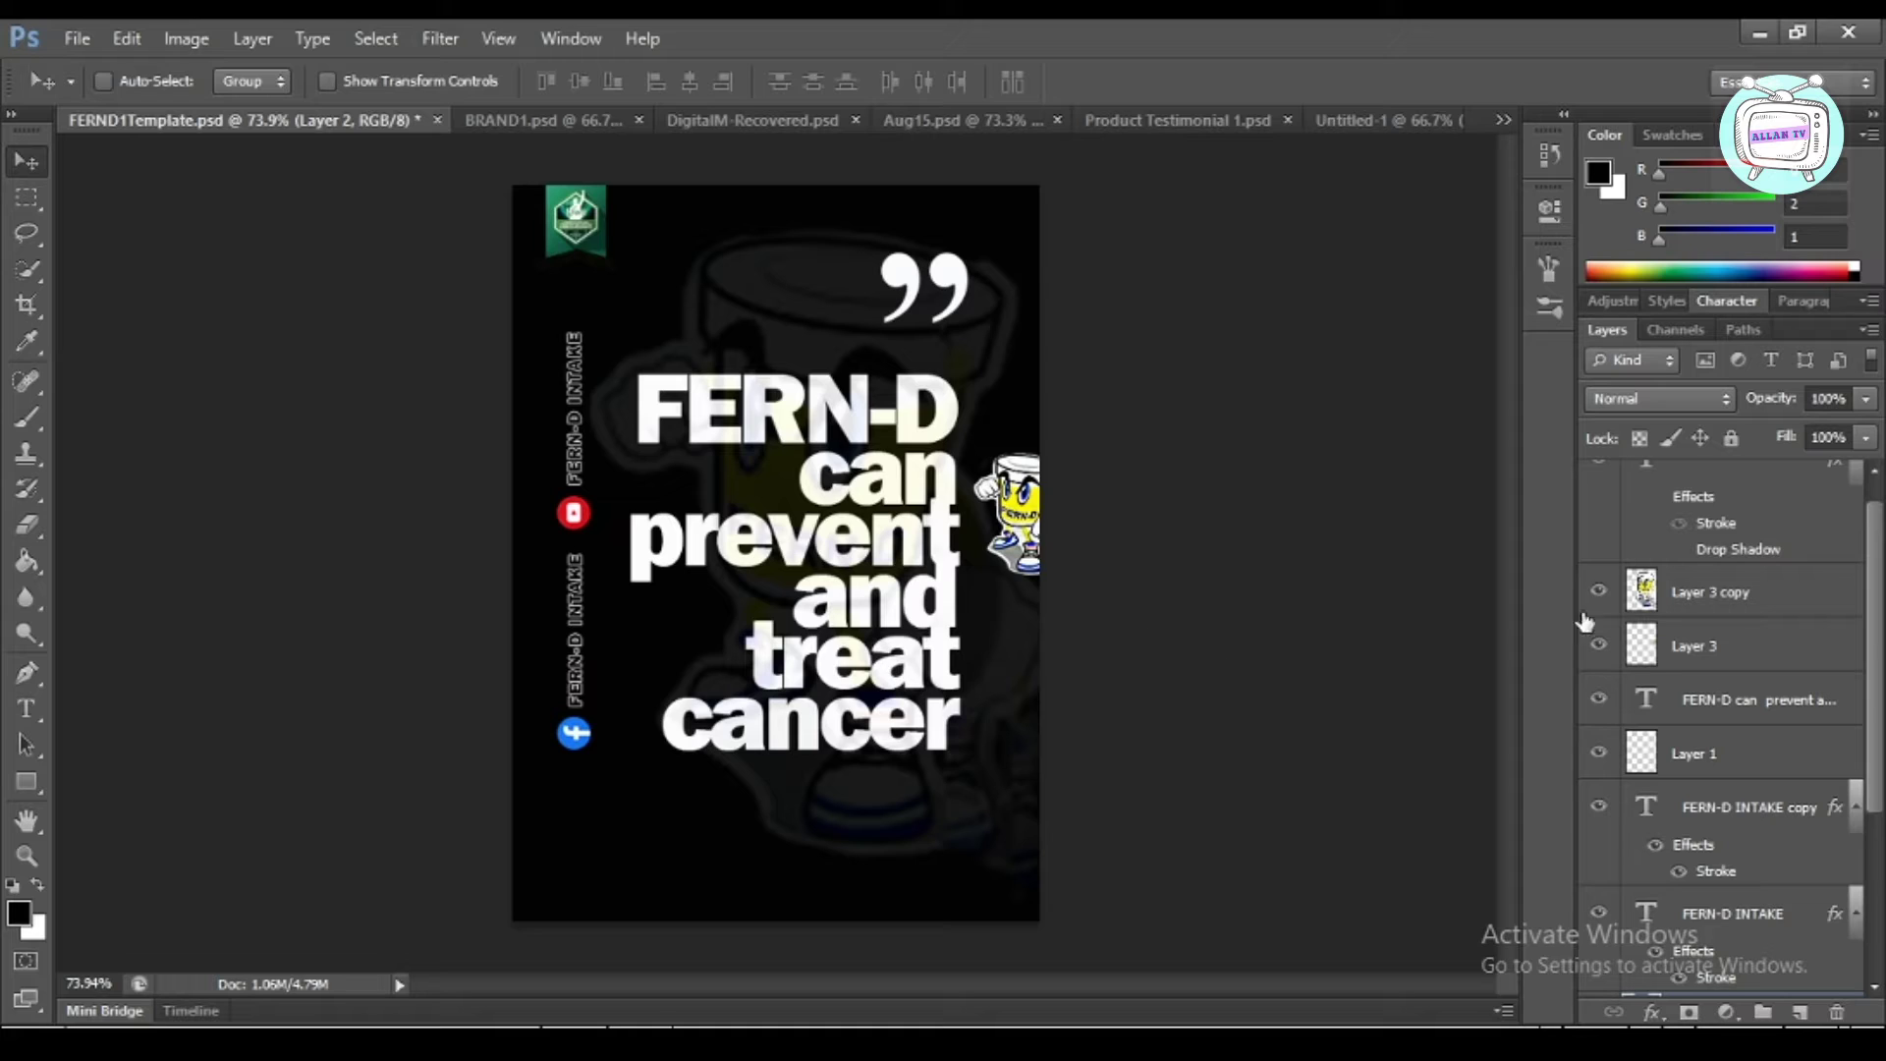
{"action": "left_click", "coordinate": [1670, 595]}
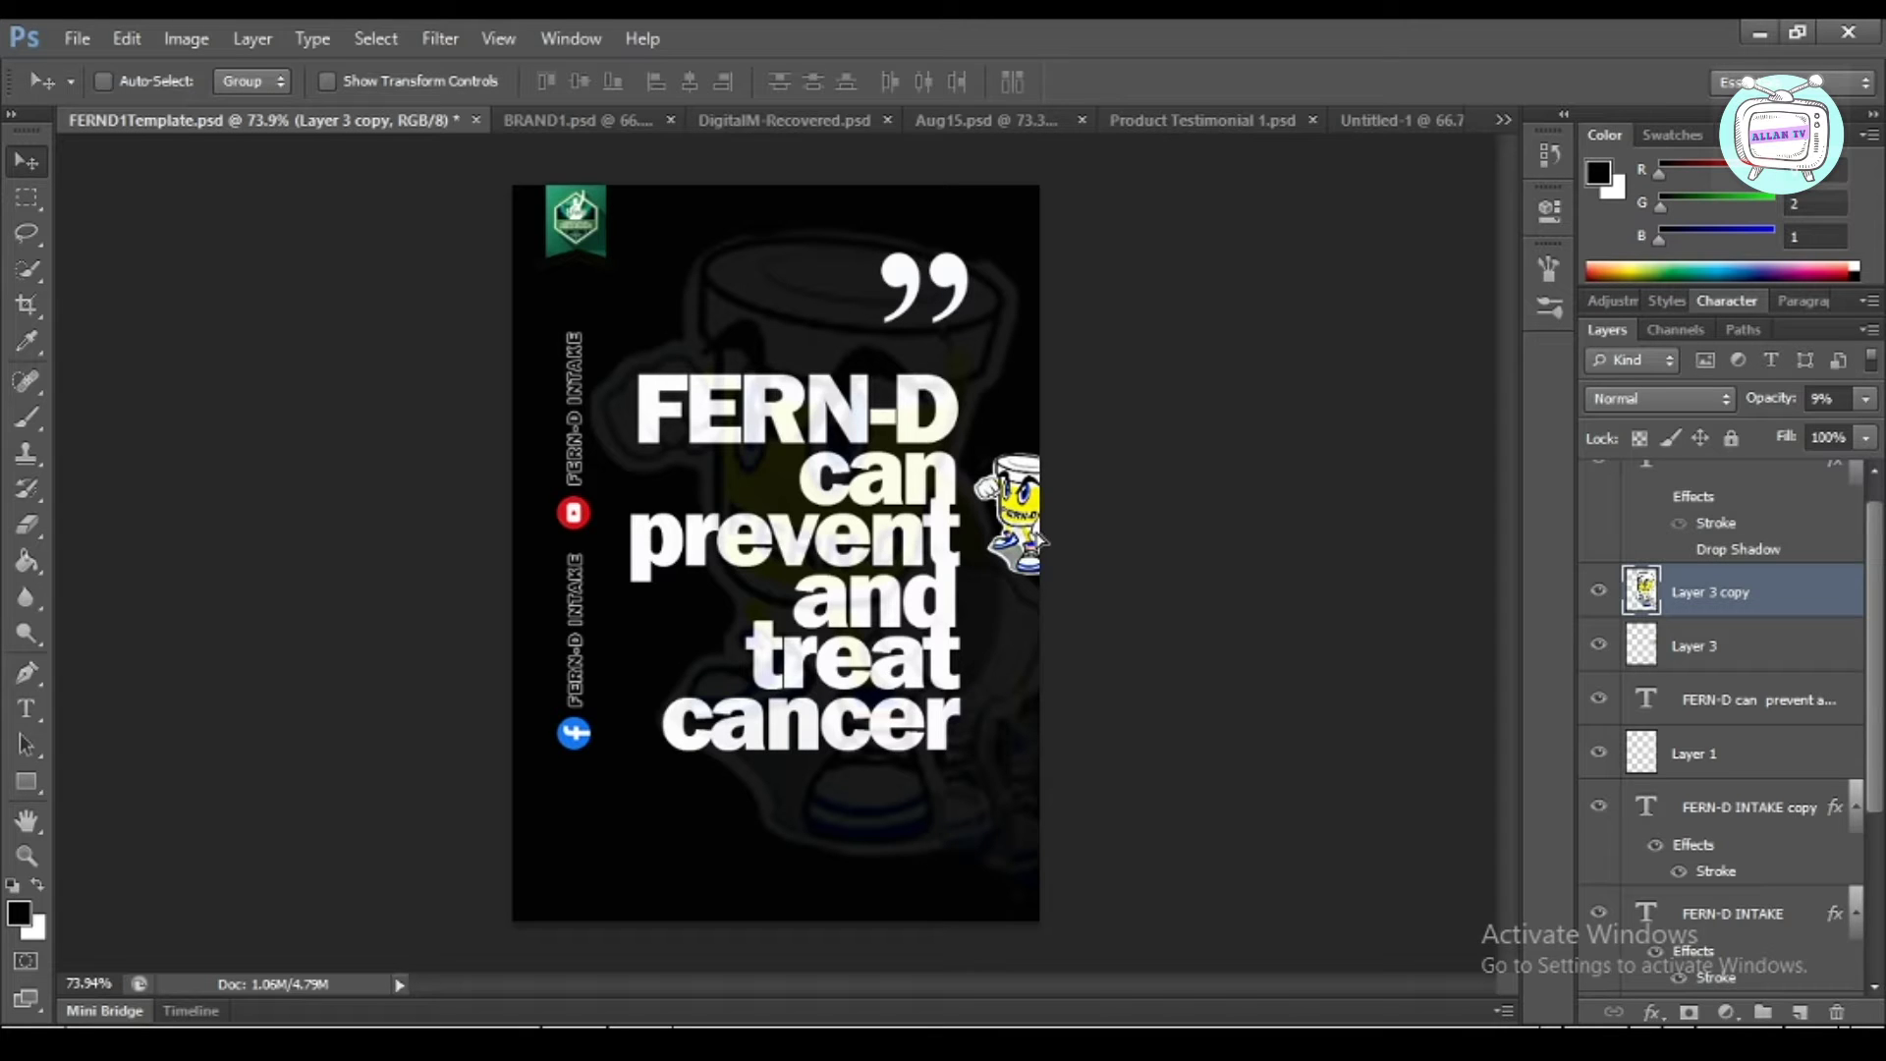
{"action": "mouse_move", "coordinate": [963, 550]}
{"action": "left_mouse_down"}
{"action": "mouse_move", "coordinate": [968, 528]}
{"action": "mouse_move", "coordinate": [964, 555]}
{"action": "mouse_move", "coordinate": [978, 540]}
{"action": "left_mouse_up"}
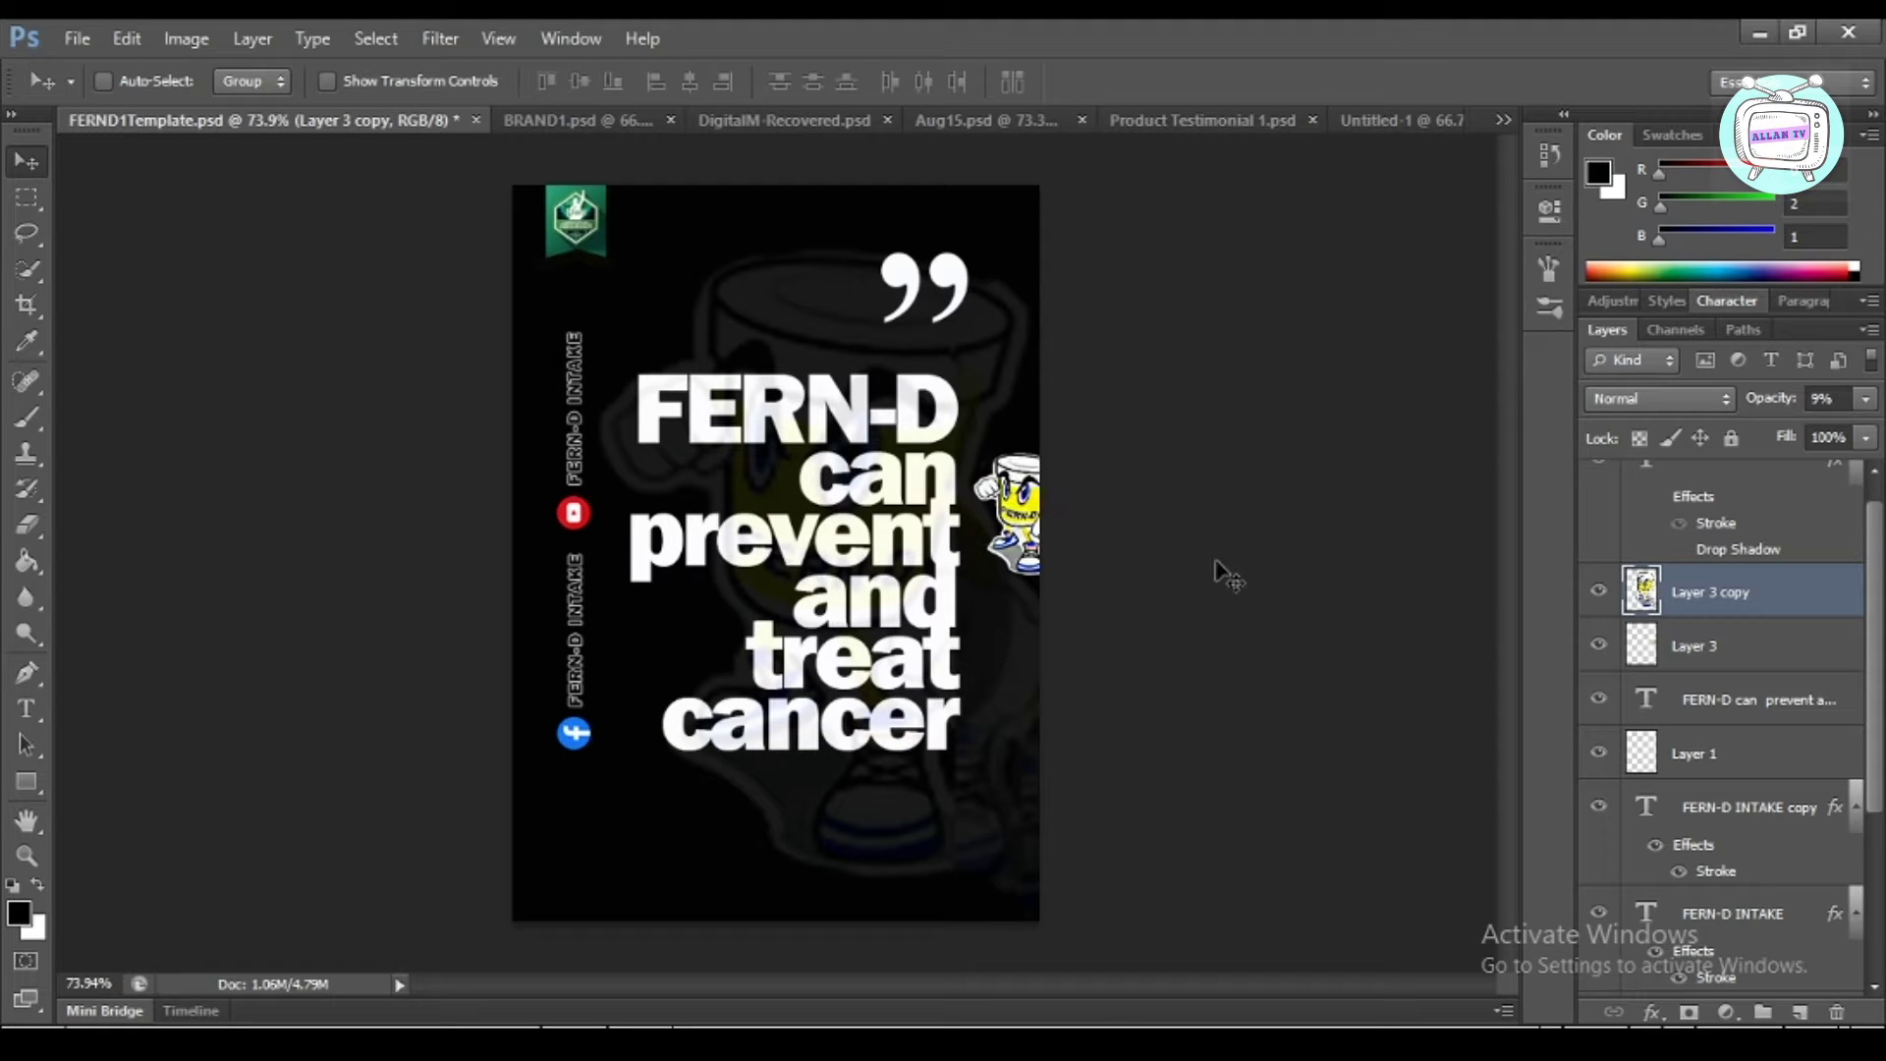
Nudge the small mascot on Layer 3 slightly left at the poster's right edge
{"action": "left_click", "coordinate": [1731, 665]}
{"action": "left_click_drag", "start_coordinate": [1034, 536], "coordinate": [1032, 528]}
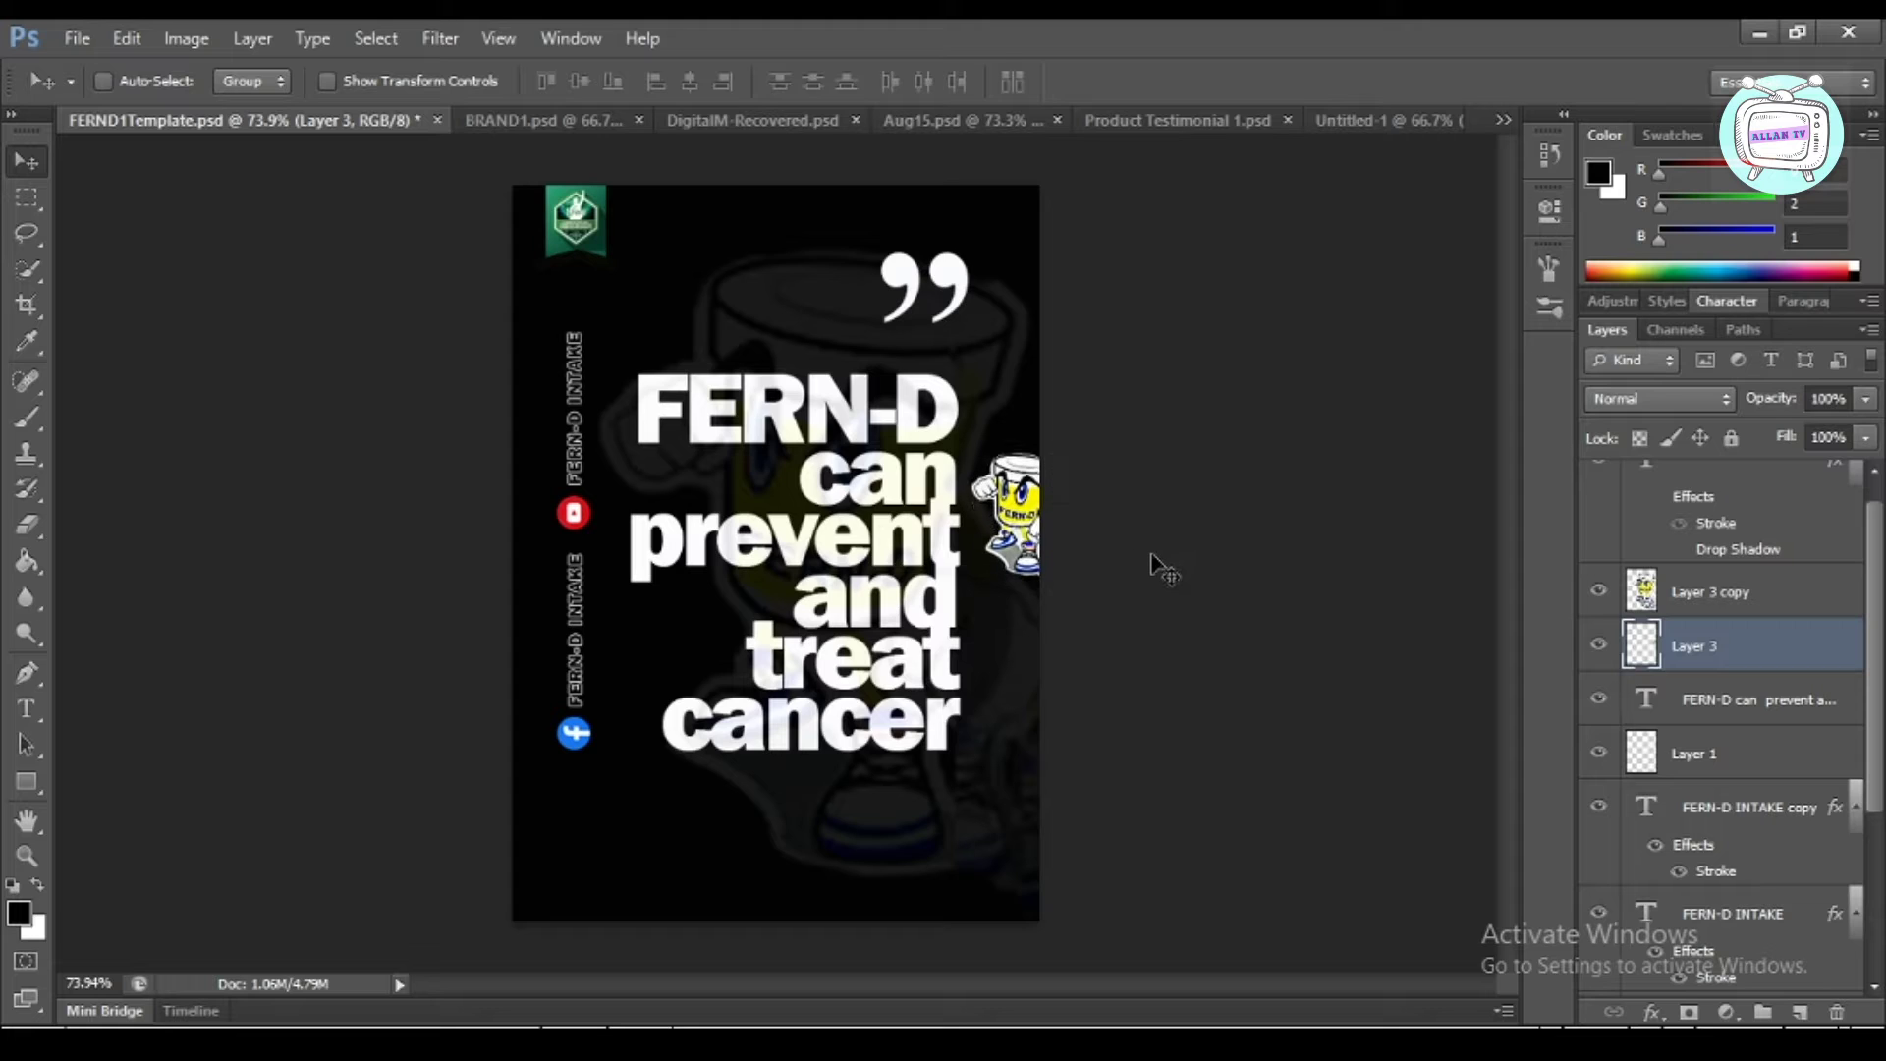
{"action": "scroll", "coordinate": [1160, 562], "scroll_direction": "up", "scroll_amount": 1}
{"action": "scroll", "coordinate": [1160, 562], "scroll_direction": "down", "scroll_amount": 2}
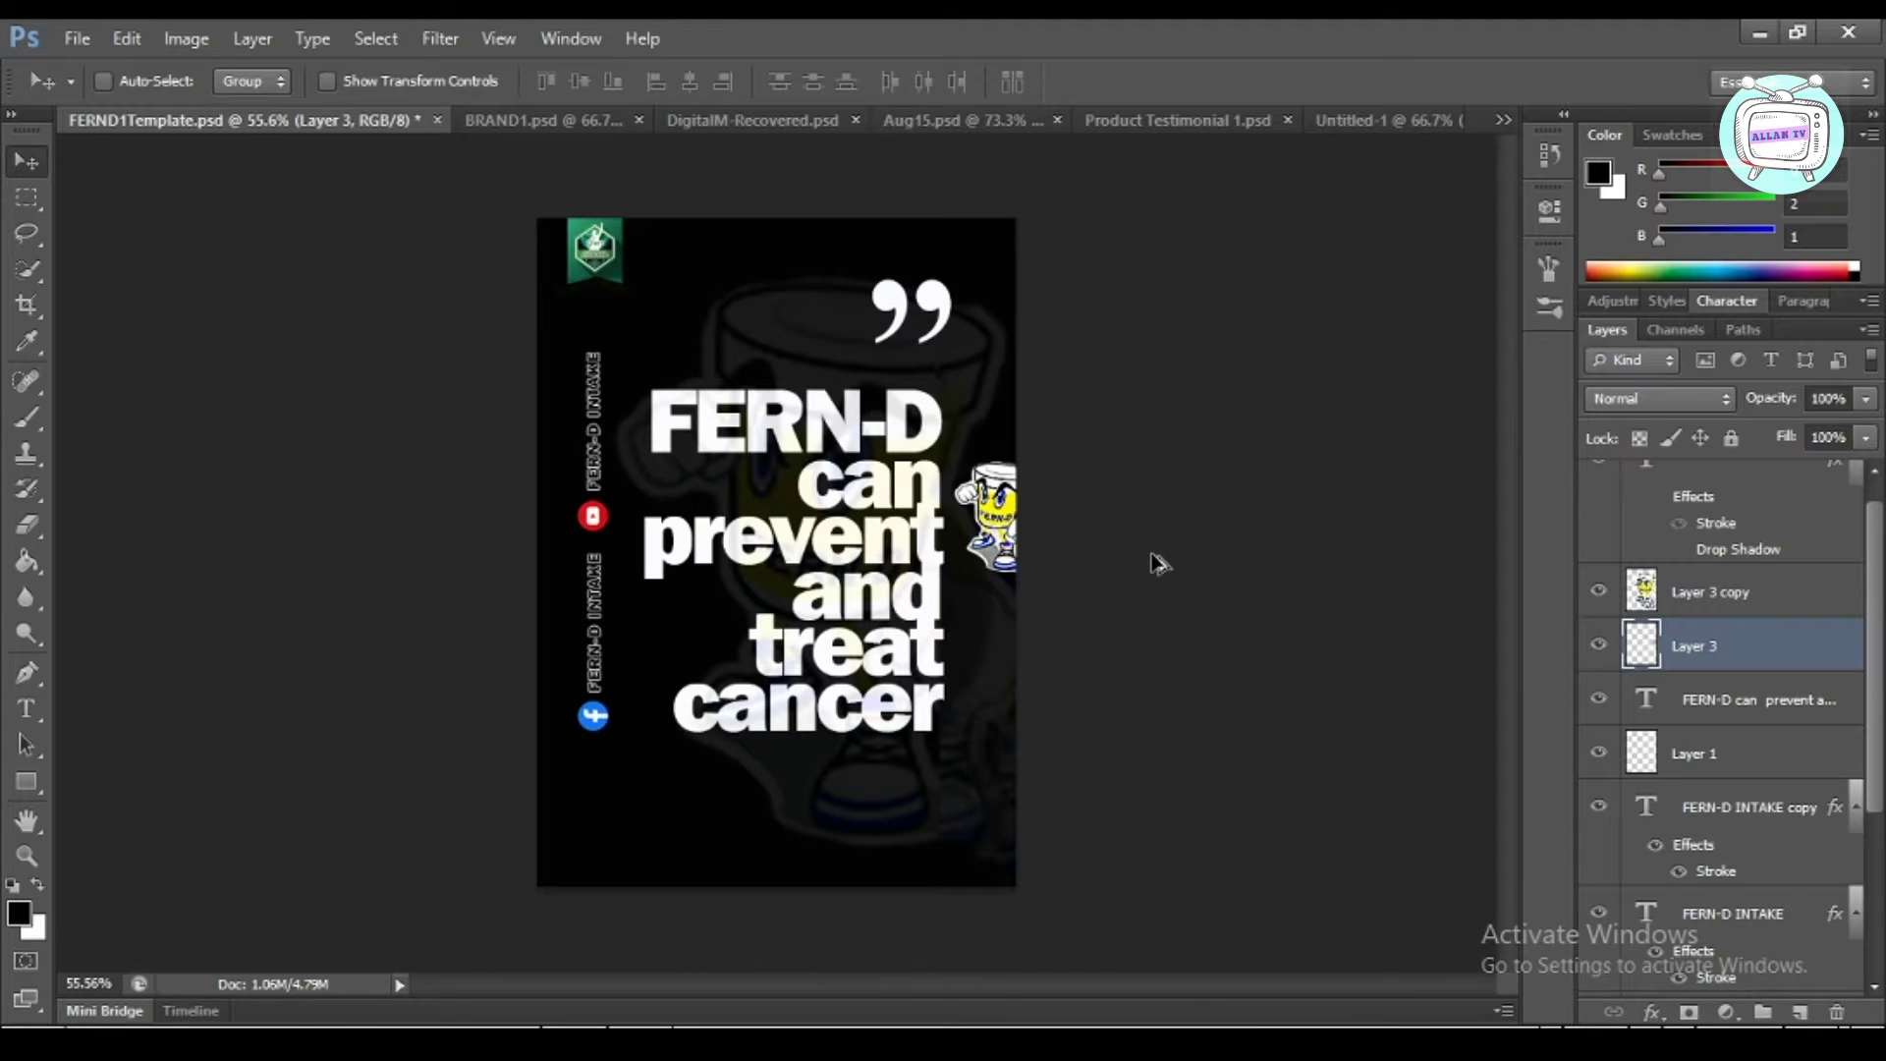
{"action": "scroll", "coordinate": [1159, 562], "scroll_direction": "down", "scroll_amount": 2}
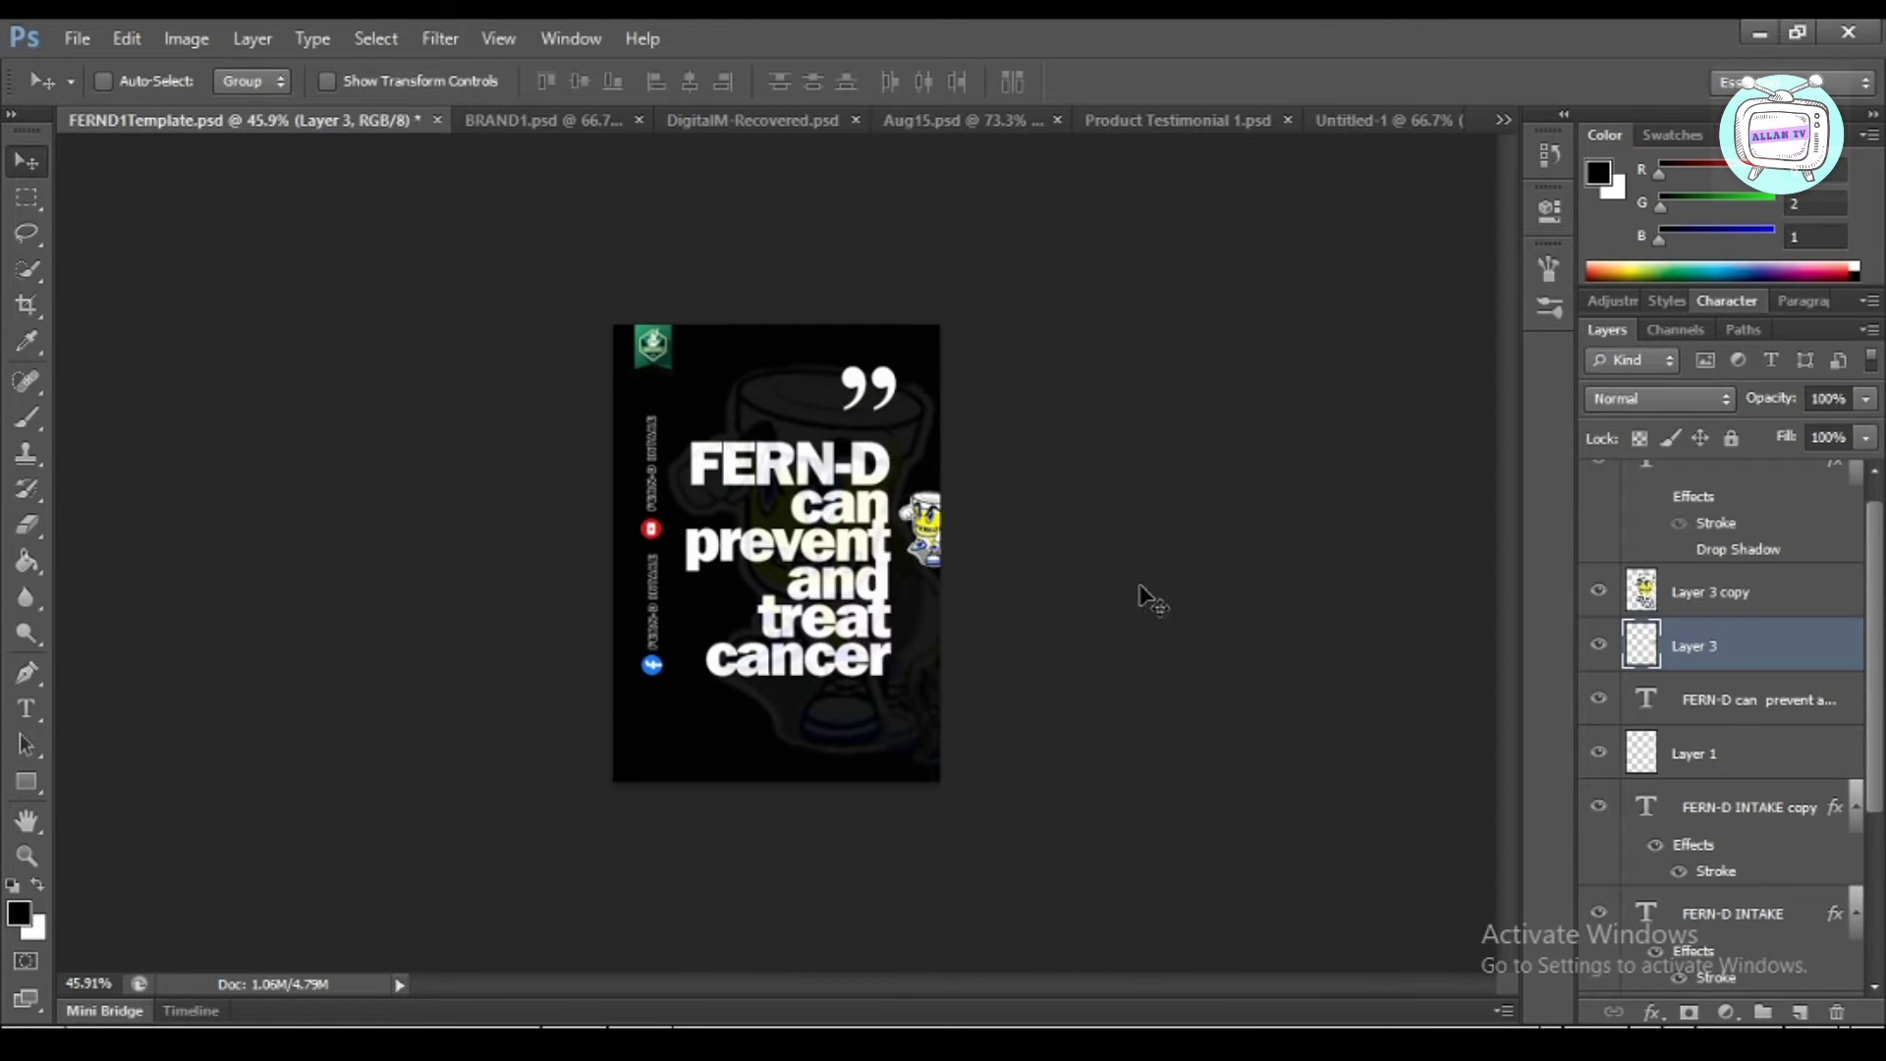
Shift the "FERN-D can prevent and treat cancer" headline slightly up and left
{"action": "left_click", "coordinate": [1745, 712]}
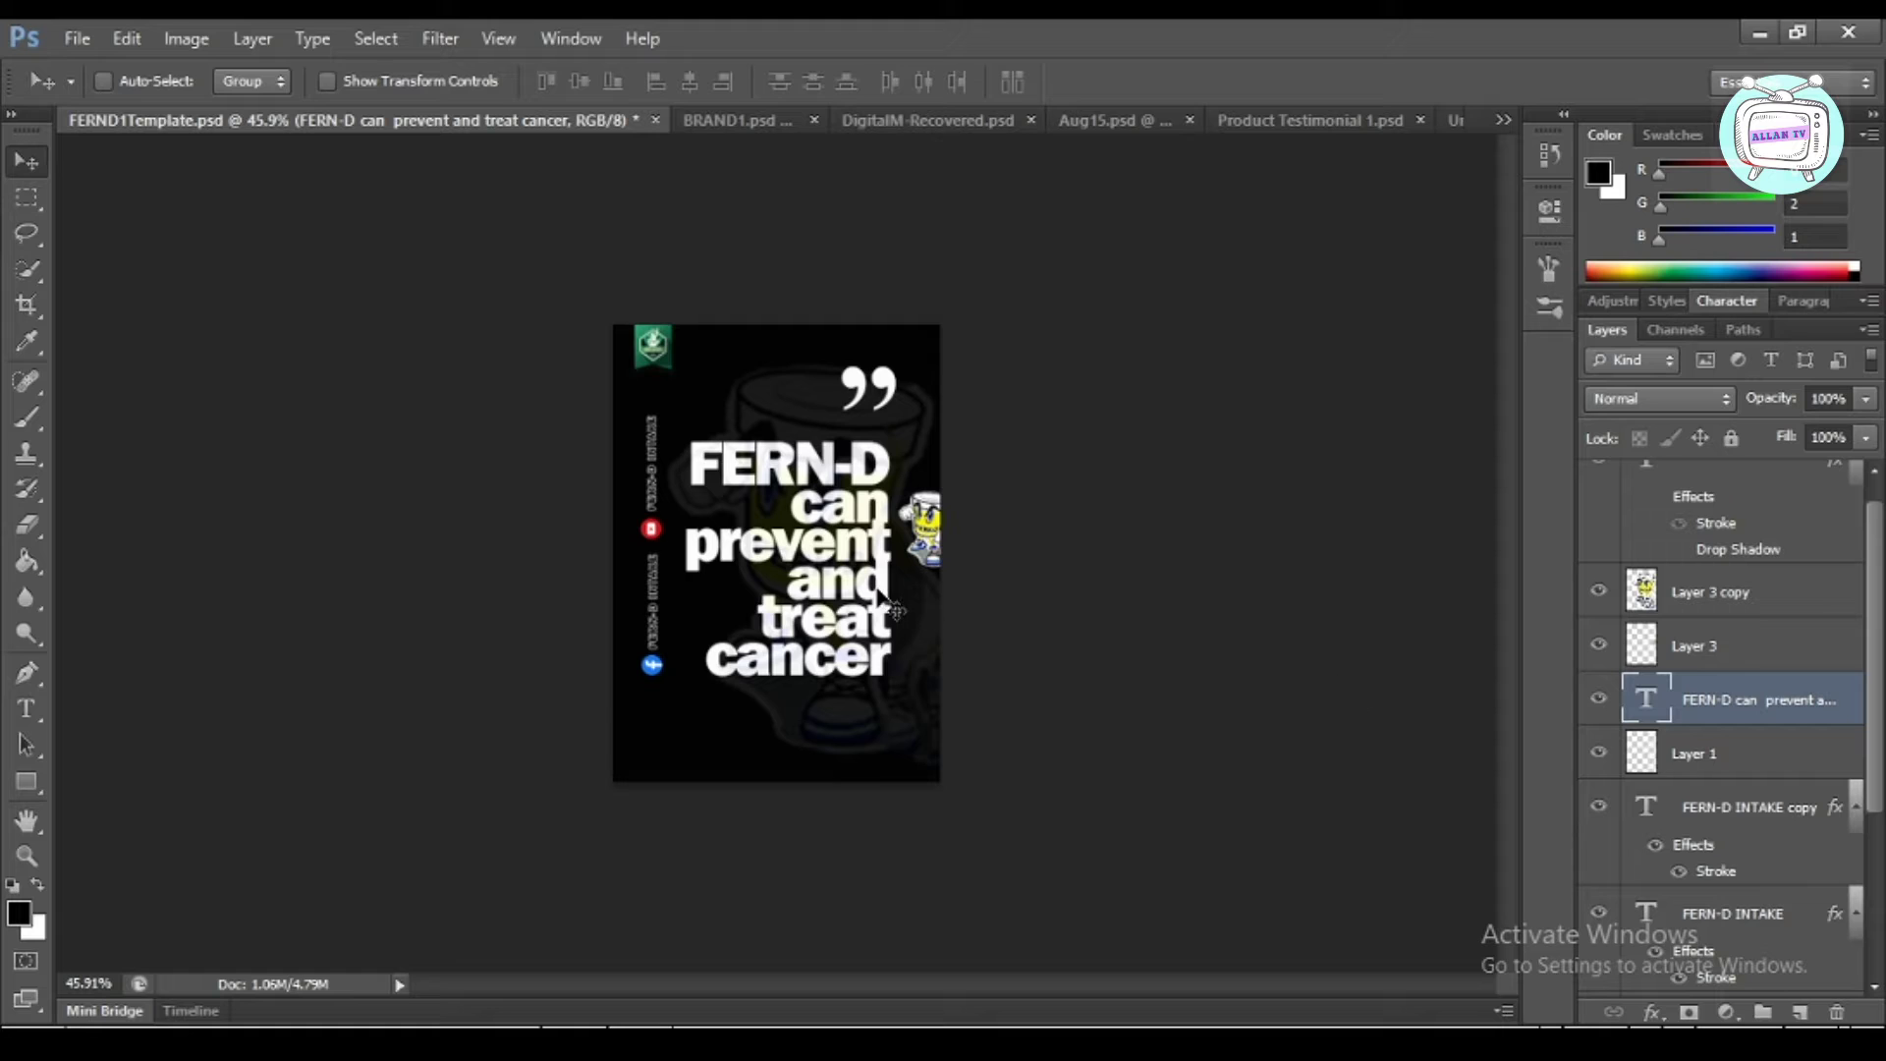
{"action": "left_click_drag", "start_coordinate": [879, 597], "coordinate": [877, 593]}
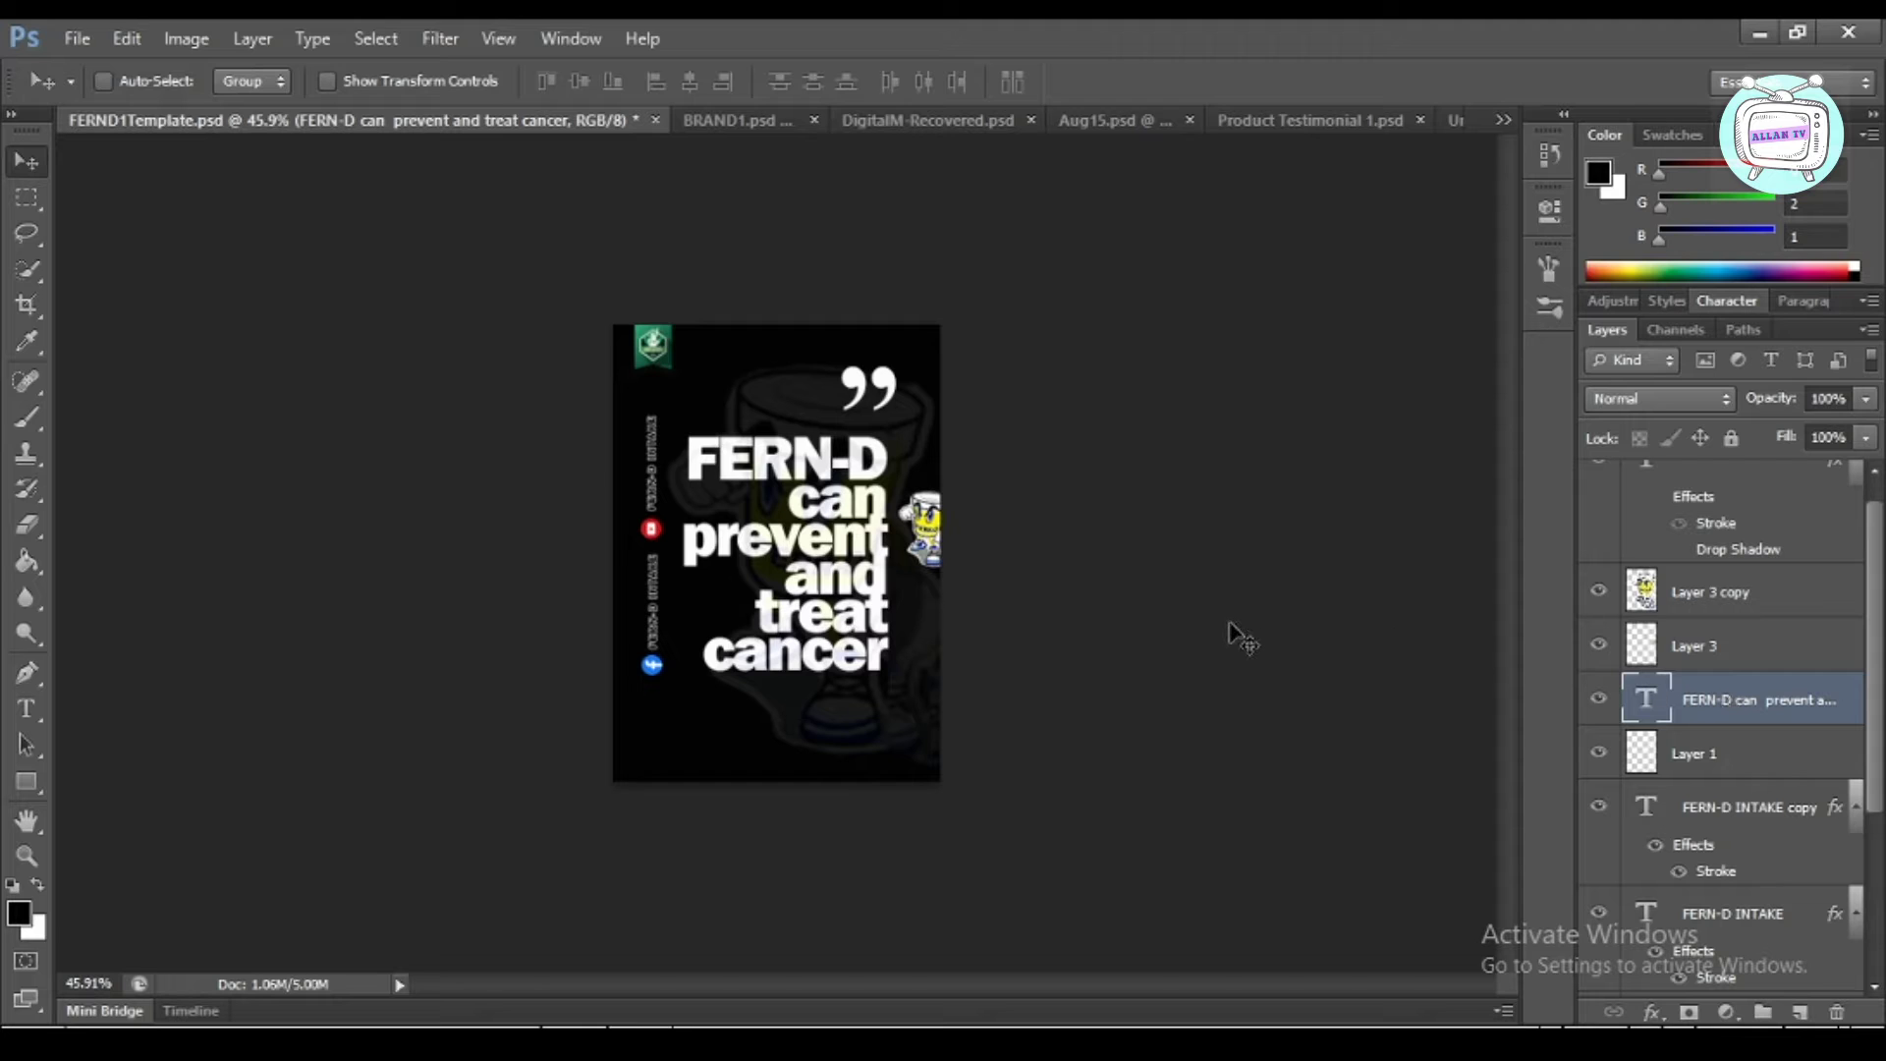
{"action": "scroll", "coordinate": [1240, 637], "scroll_direction": "up", "scroll_amount": 3}
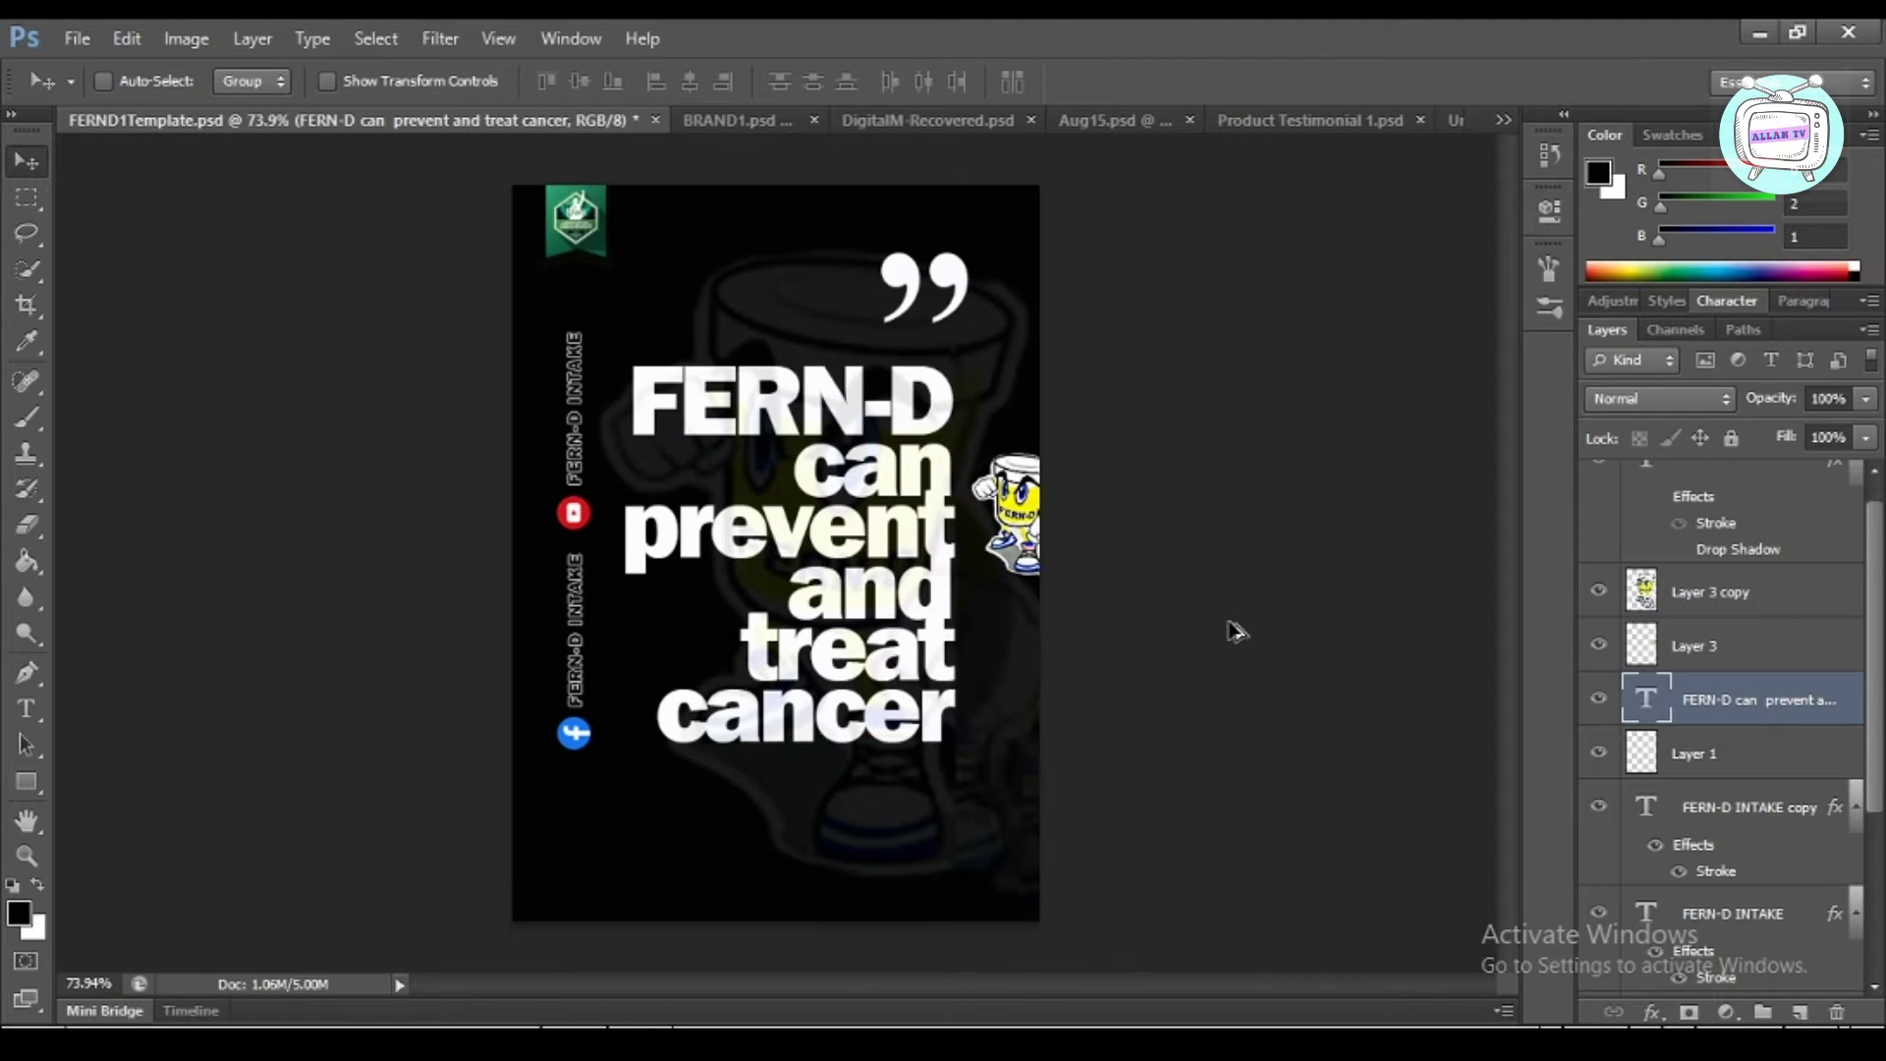
{"action": "scroll", "coordinate": [1236, 630], "scroll_direction": "down", "scroll_amount": 2}
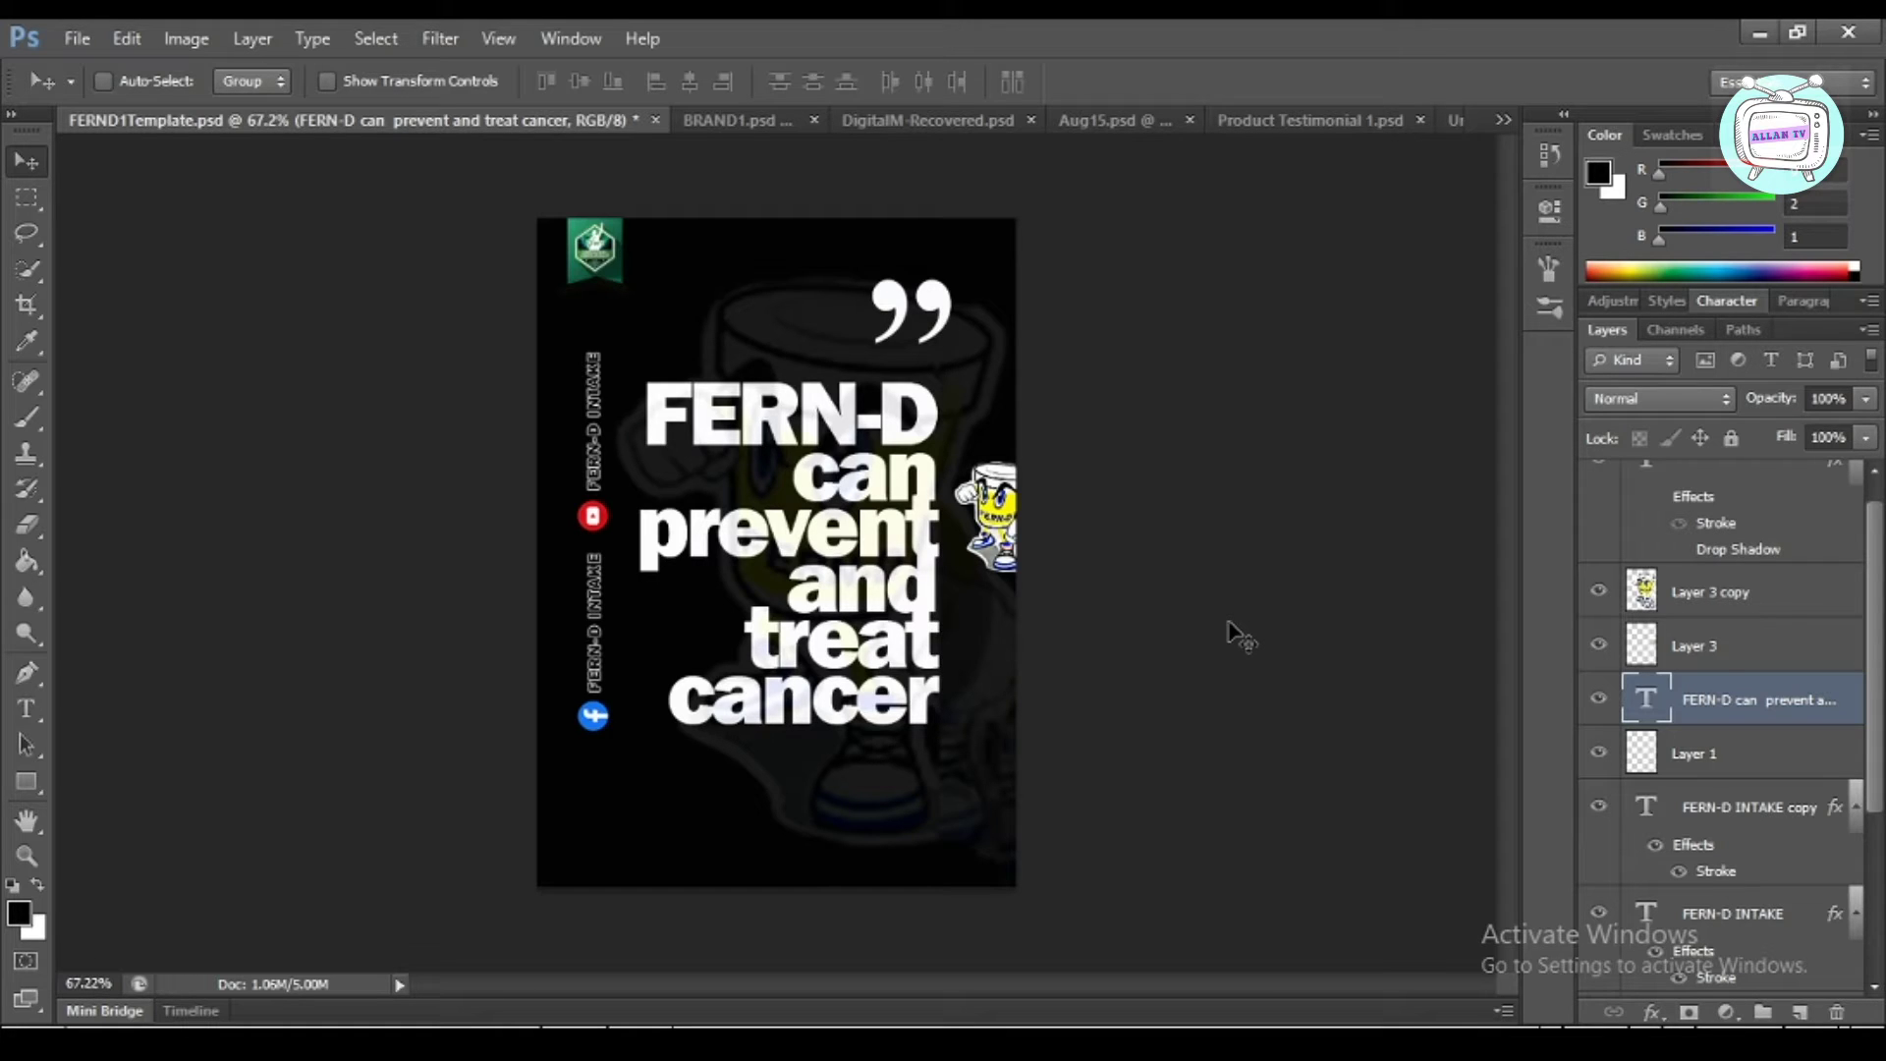
Move the quotation mark down and left so it sits closer above the headline and lines up with its right edge
{"action": "scroll", "coordinate": [1669, 624], "scroll_direction": "up", "scroll_amount": 1}
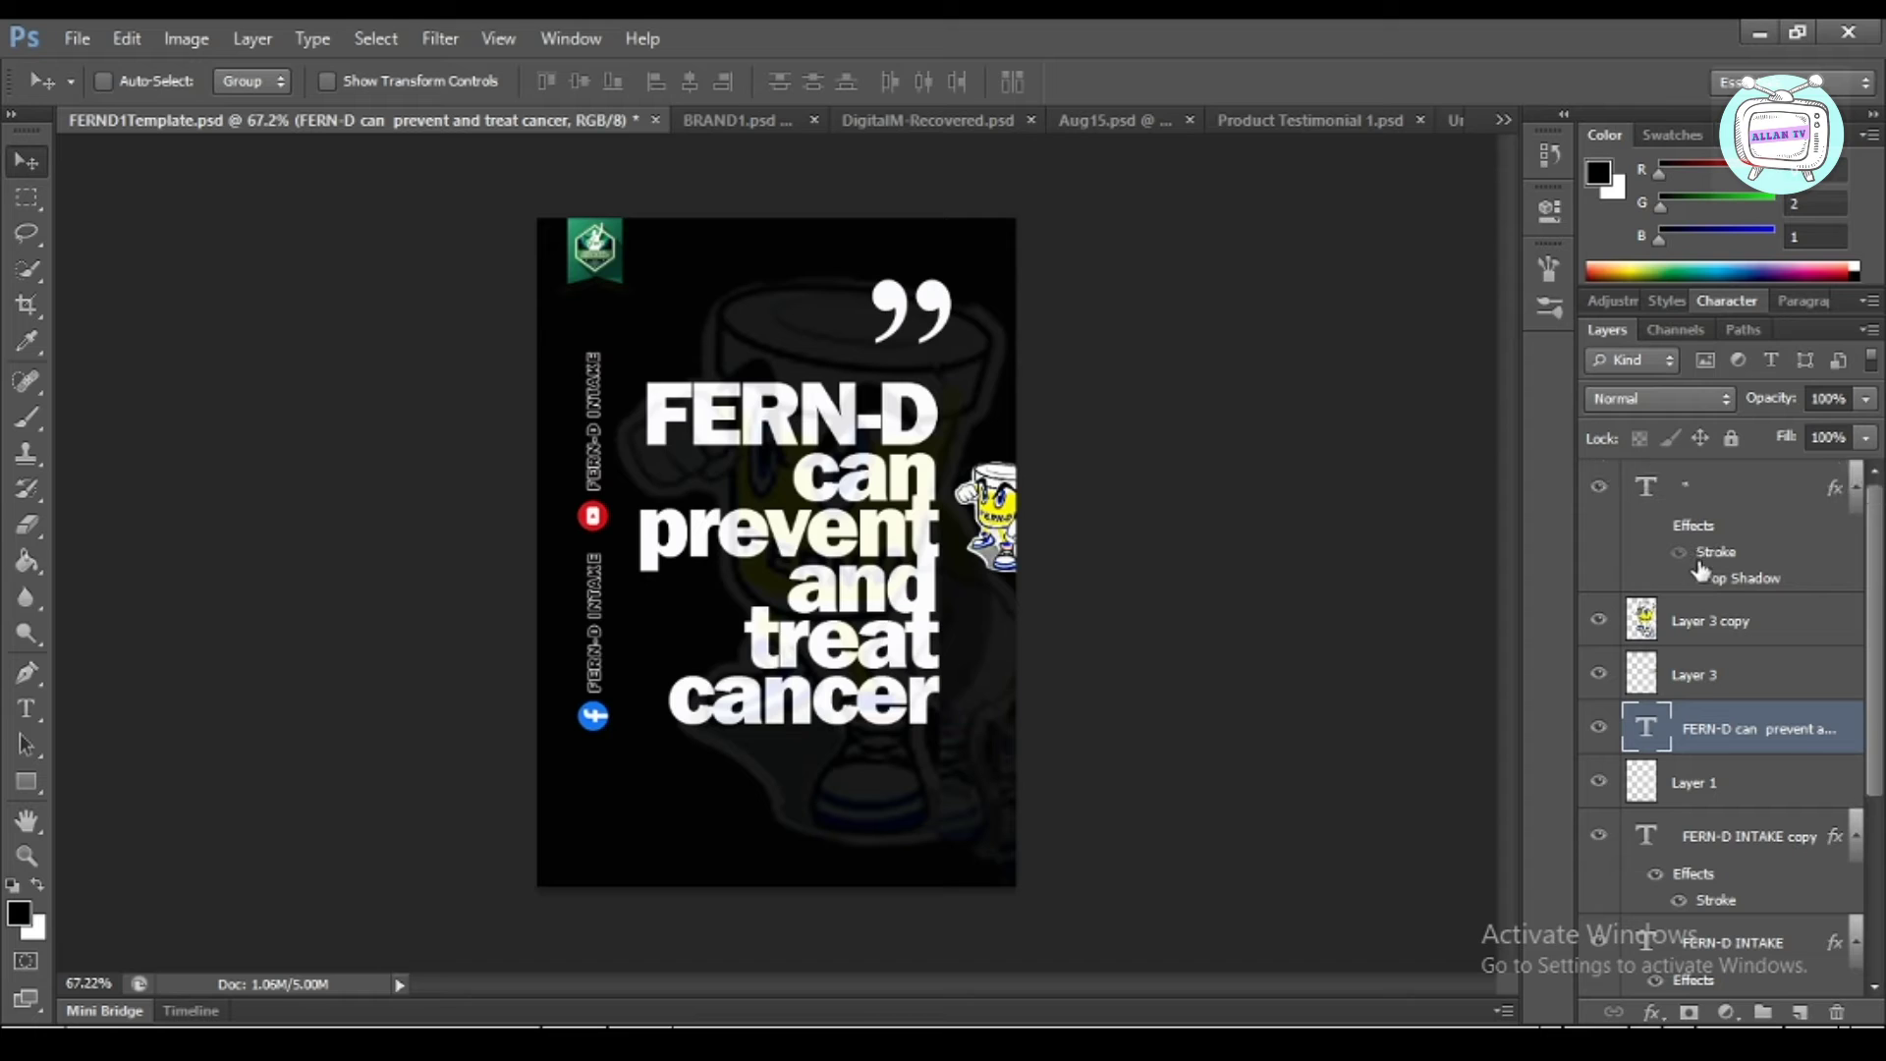
{"action": "left_click", "coordinate": [950, 330], "text": "ctrl"}
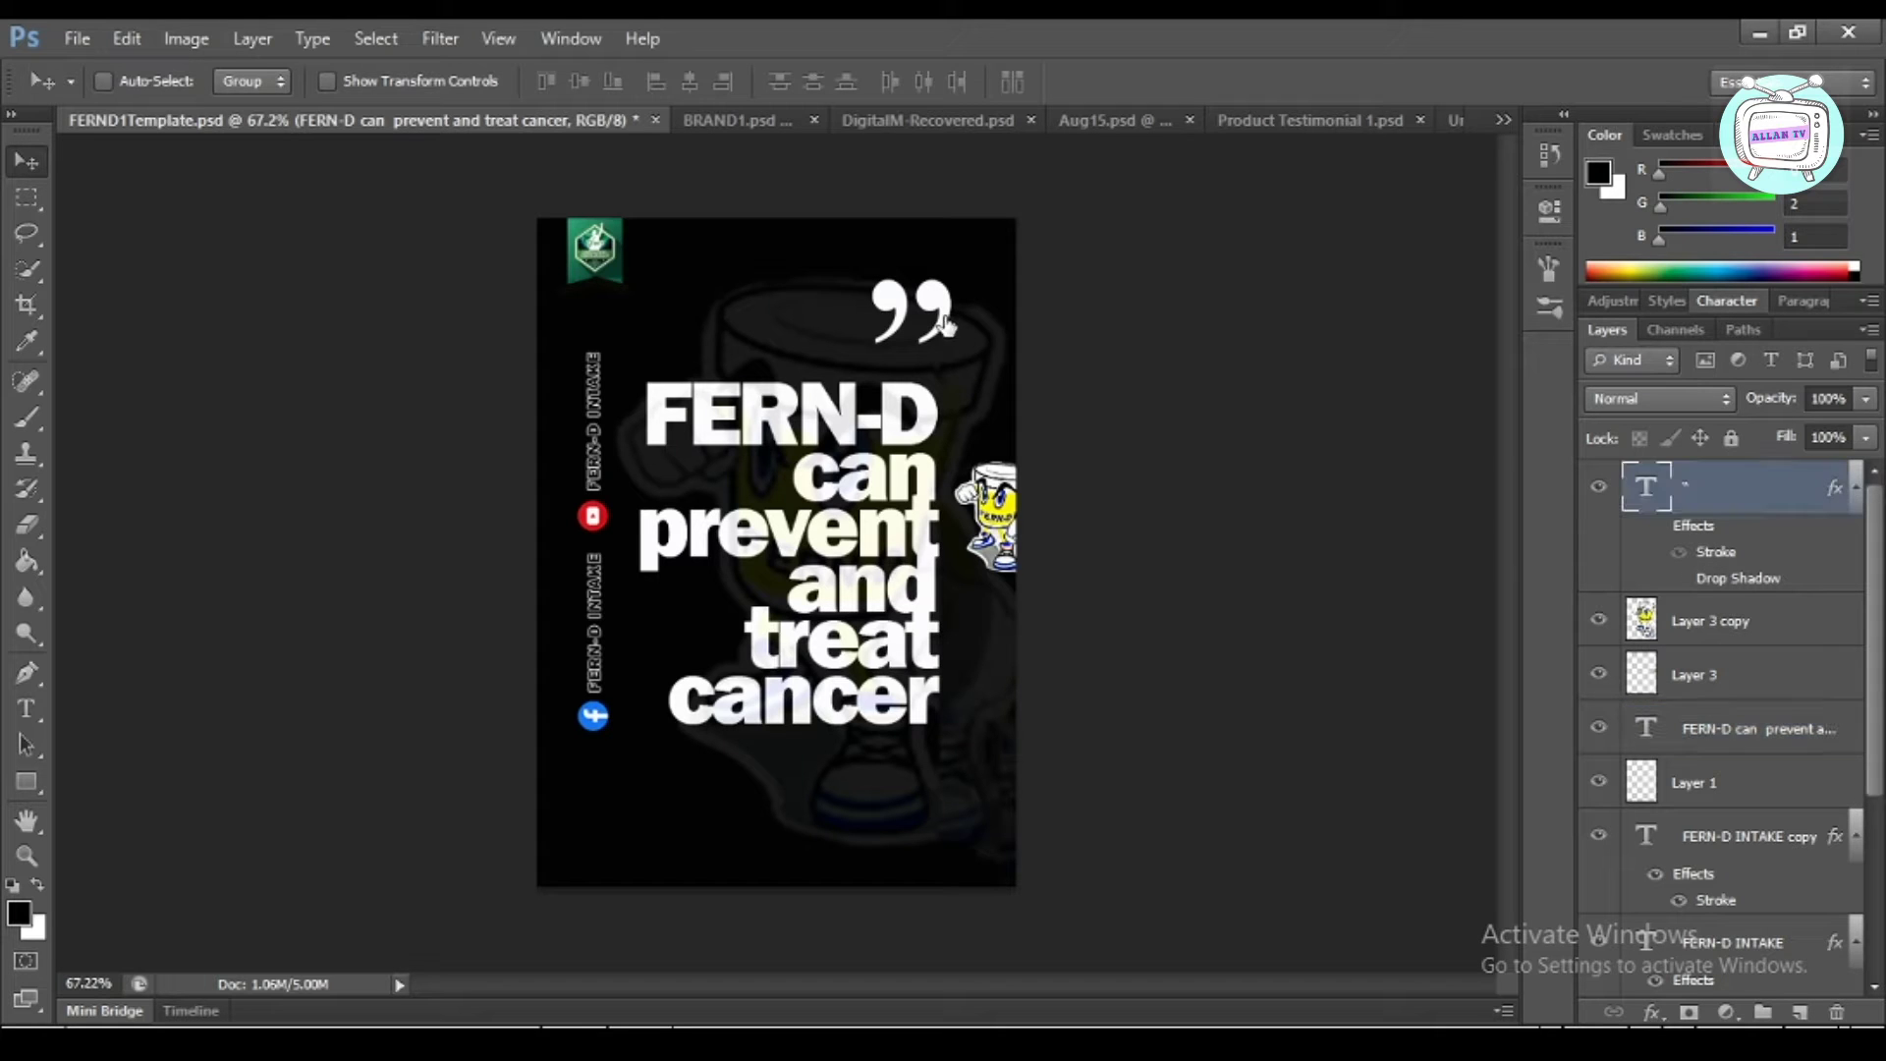
{"action": "mouse_move", "coordinate": [913, 326]}
{"action": "left_mouse_down"}
{"action": "mouse_move", "coordinate": [830, 349]}
{"action": "mouse_move", "coordinate": [933, 344]}
{"action": "left_mouse_up"}
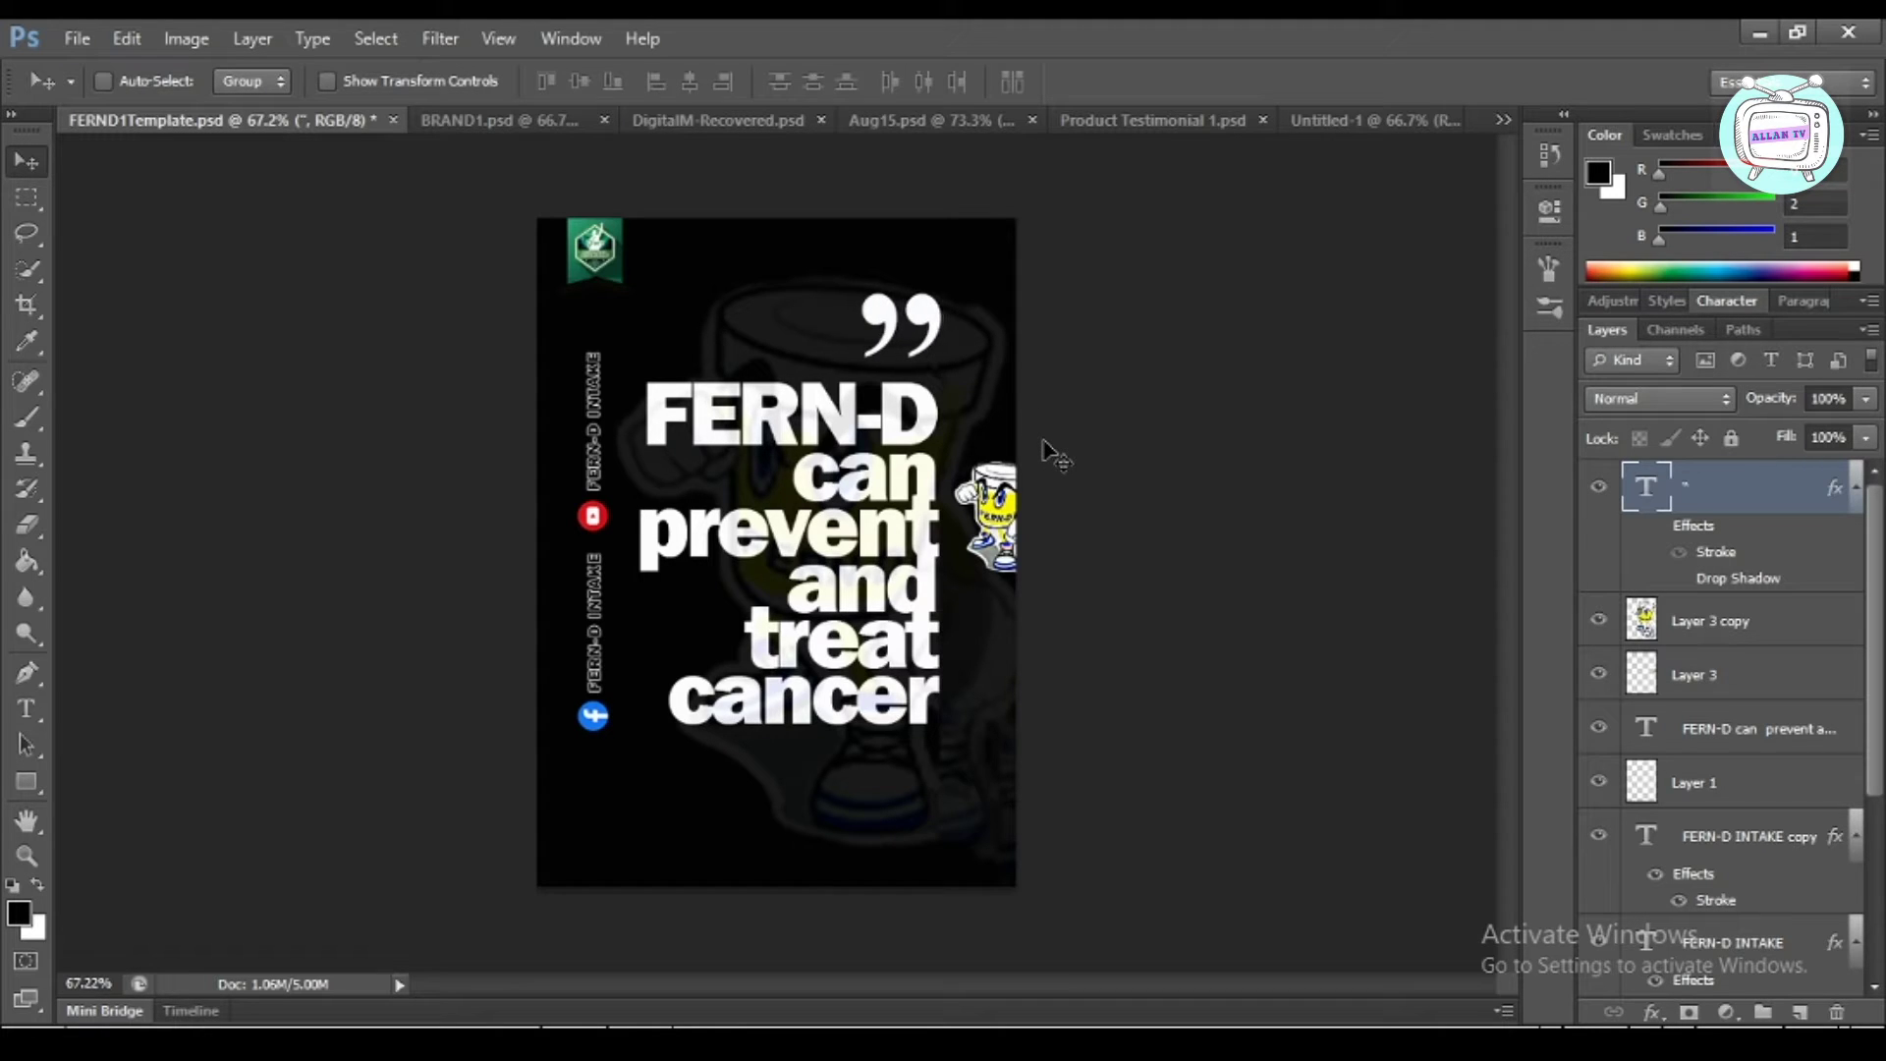
{"action": "scroll", "coordinate": [1110, 509], "scroll_direction": "down", "scroll_amount": 3}
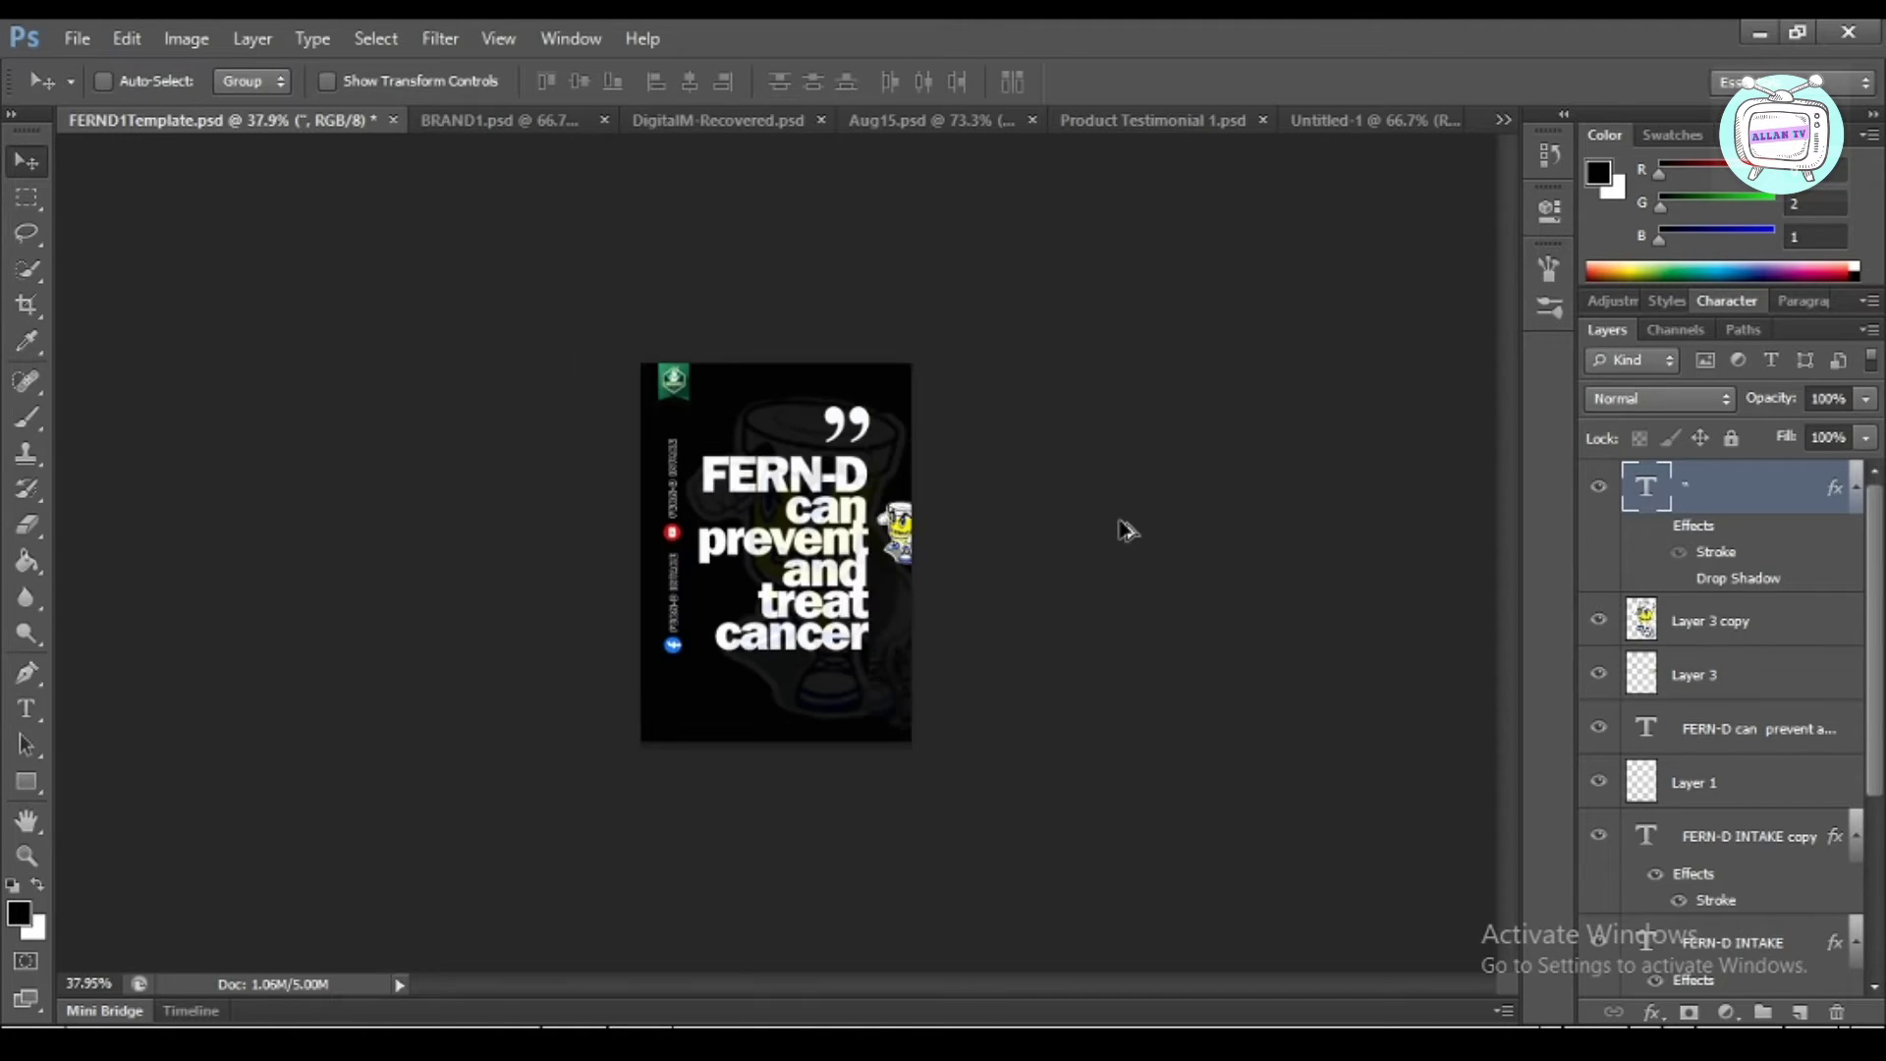
{"action": "scroll", "coordinate": [1118, 518], "scroll_direction": "up", "scroll_amount": 1}
{"action": "scroll", "coordinate": [1127, 530], "scroll_direction": "up", "scroll_amount": 4}
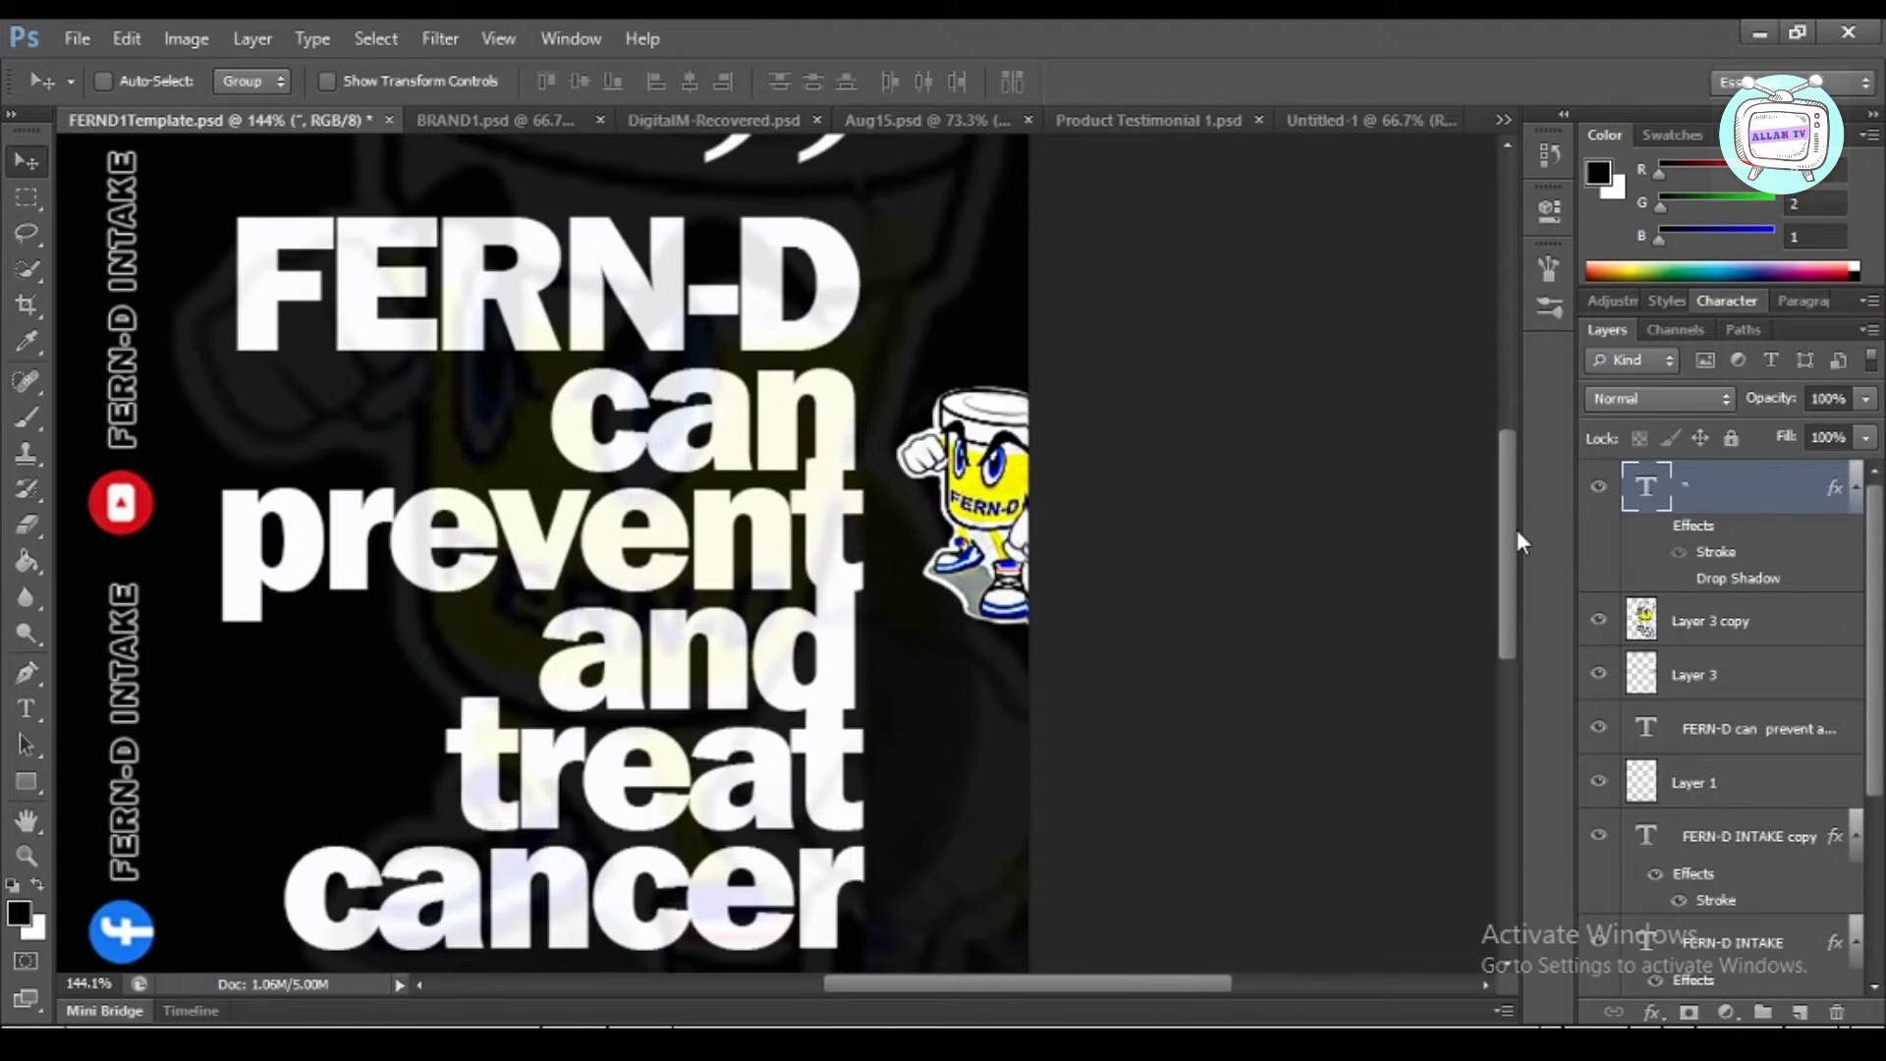
{"action": "scroll", "coordinate": [1516, 528], "scroll_direction": "up", "scroll_amount": 1}
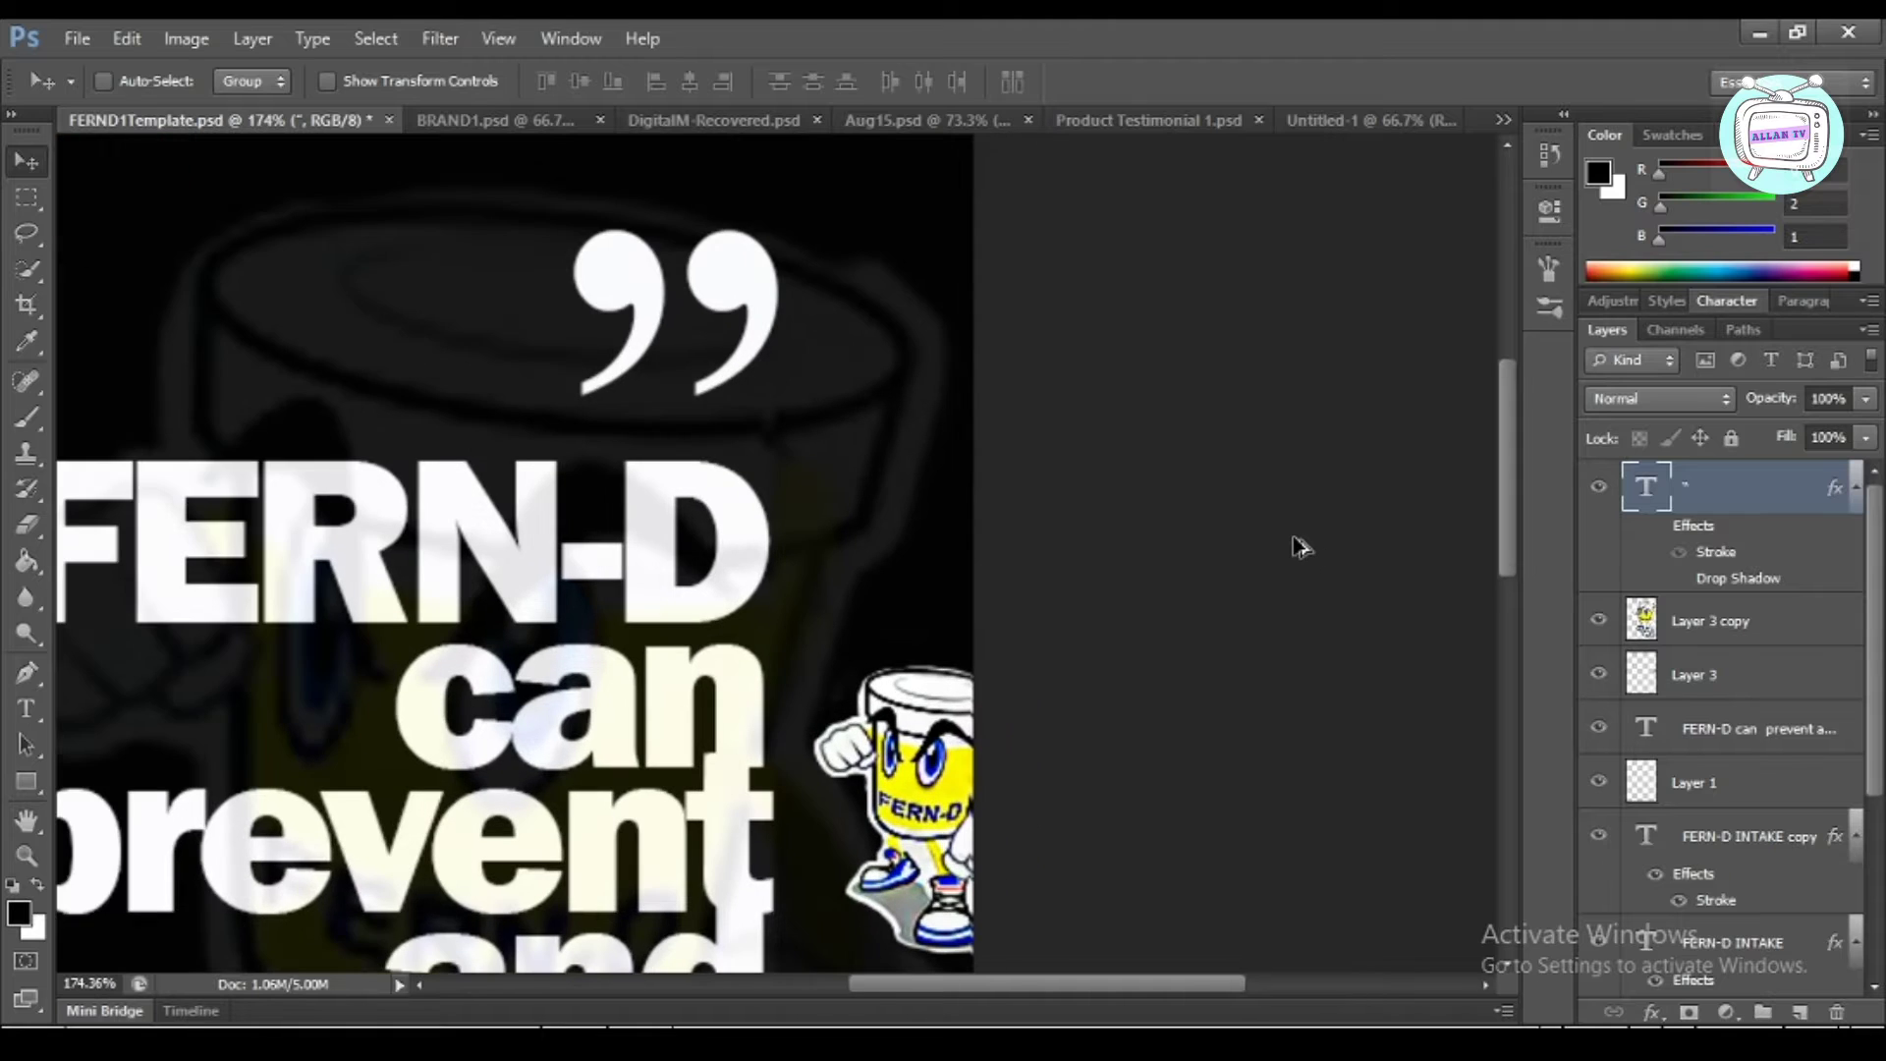
{"action": "scroll", "coordinate": [1294, 546], "scroll_direction": "up", "scroll_amount": 1}
{"action": "scroll", "coordinate": [1298, 546], "scroll_direction": "down", "scroll_amount": 2}
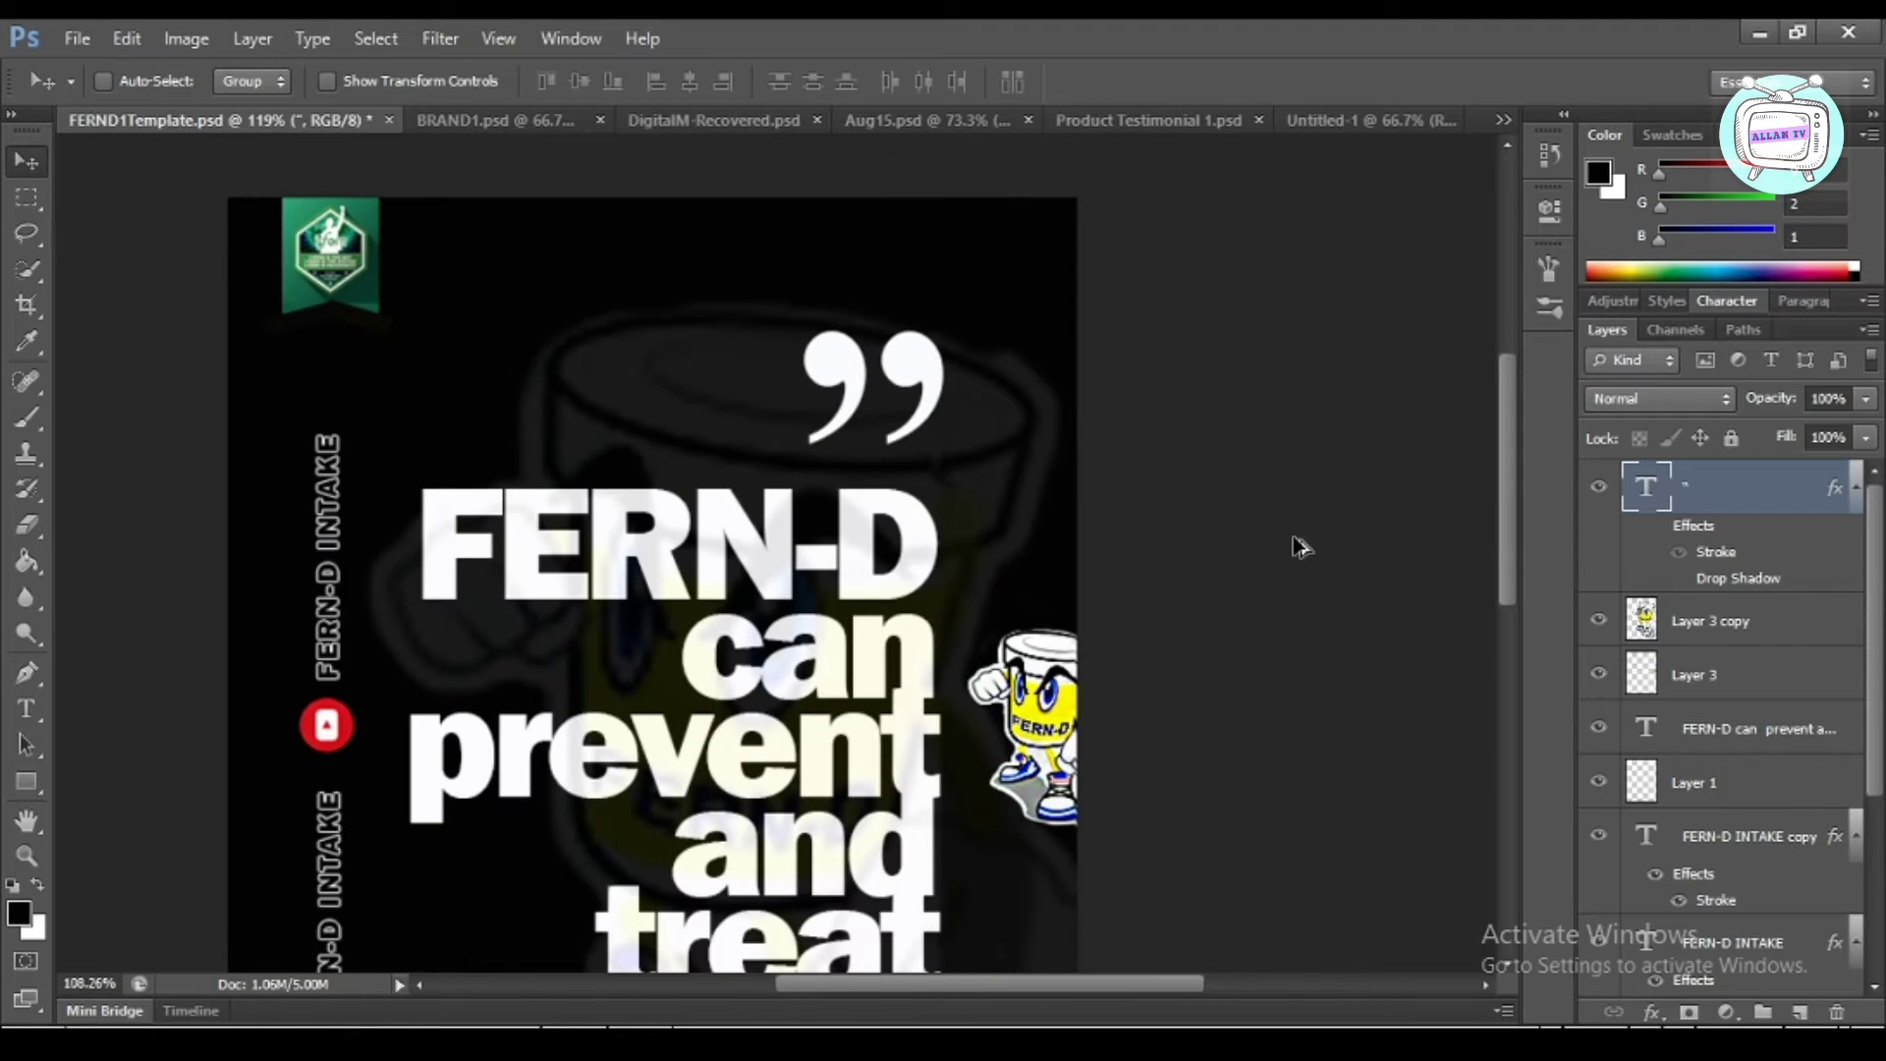
{"action": "scroll", "coordinate": [1299, 546], "scroll_direction": "down", "scroll_amount": 1}
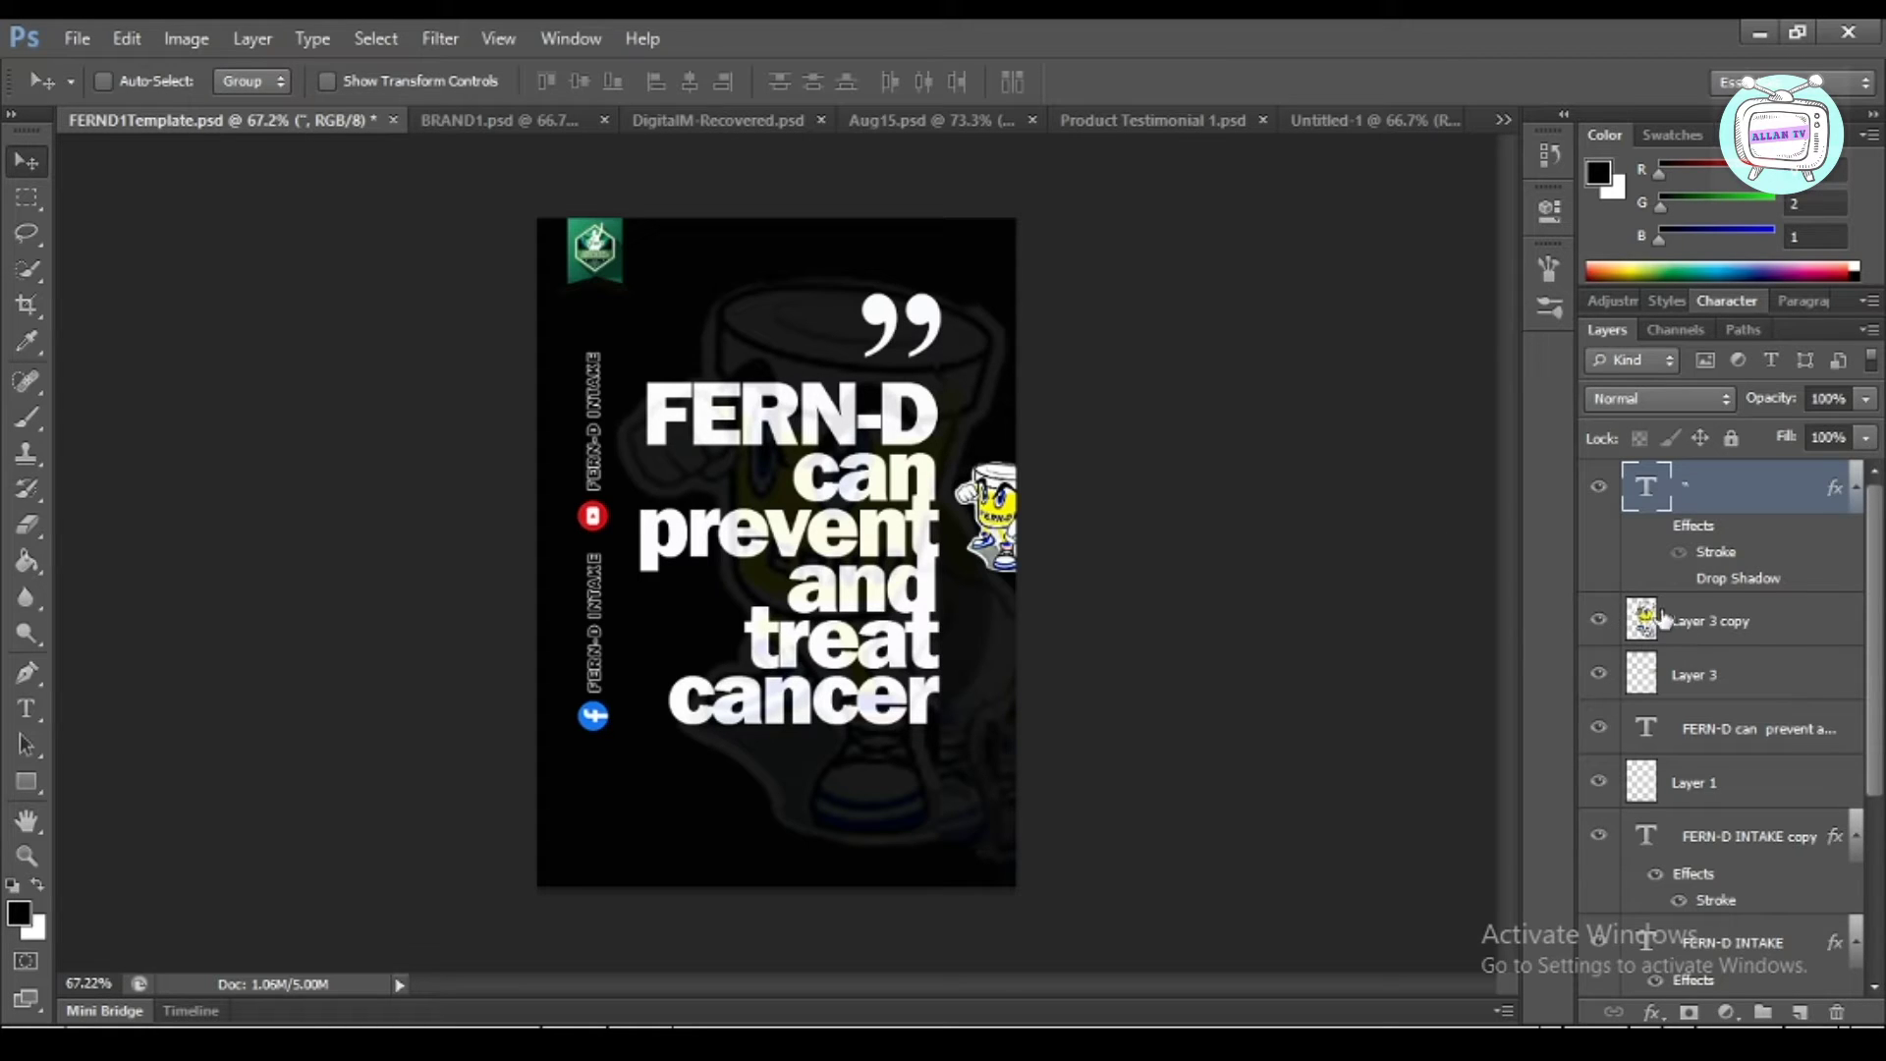
Rename the Layer 3 copy layer as ferndcharacterside
{"action": "double_click", "coordinate": [1713, 621]}
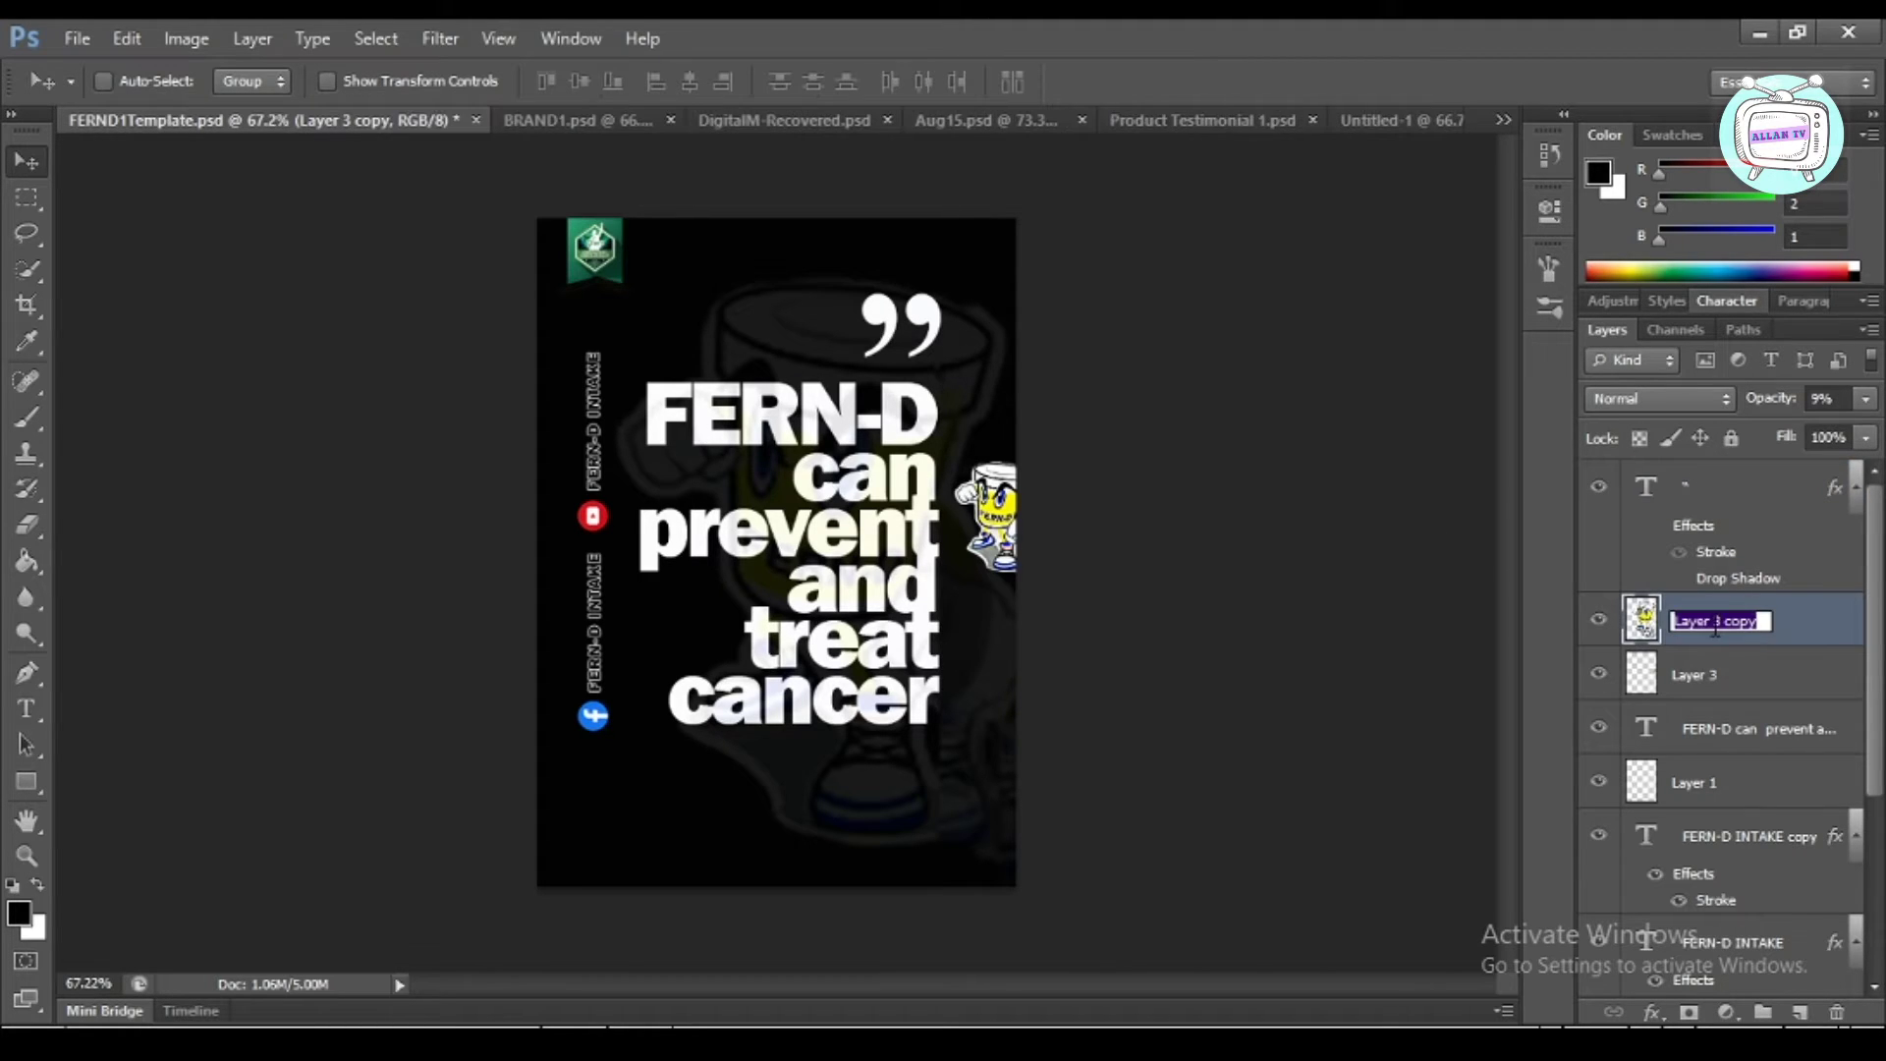
{"action": "type", "text": "ferndcharacterside"}
{"action": "left_click", "coordinate": [1701, 682]}
Examine the poster's overall composition and the details of its logo, quotation mark, headline, social media labels and small mascot
{"action": "scroll", "coordinate": [1086, 705], "scroll_direction": "up", "scroll_amount": 5}
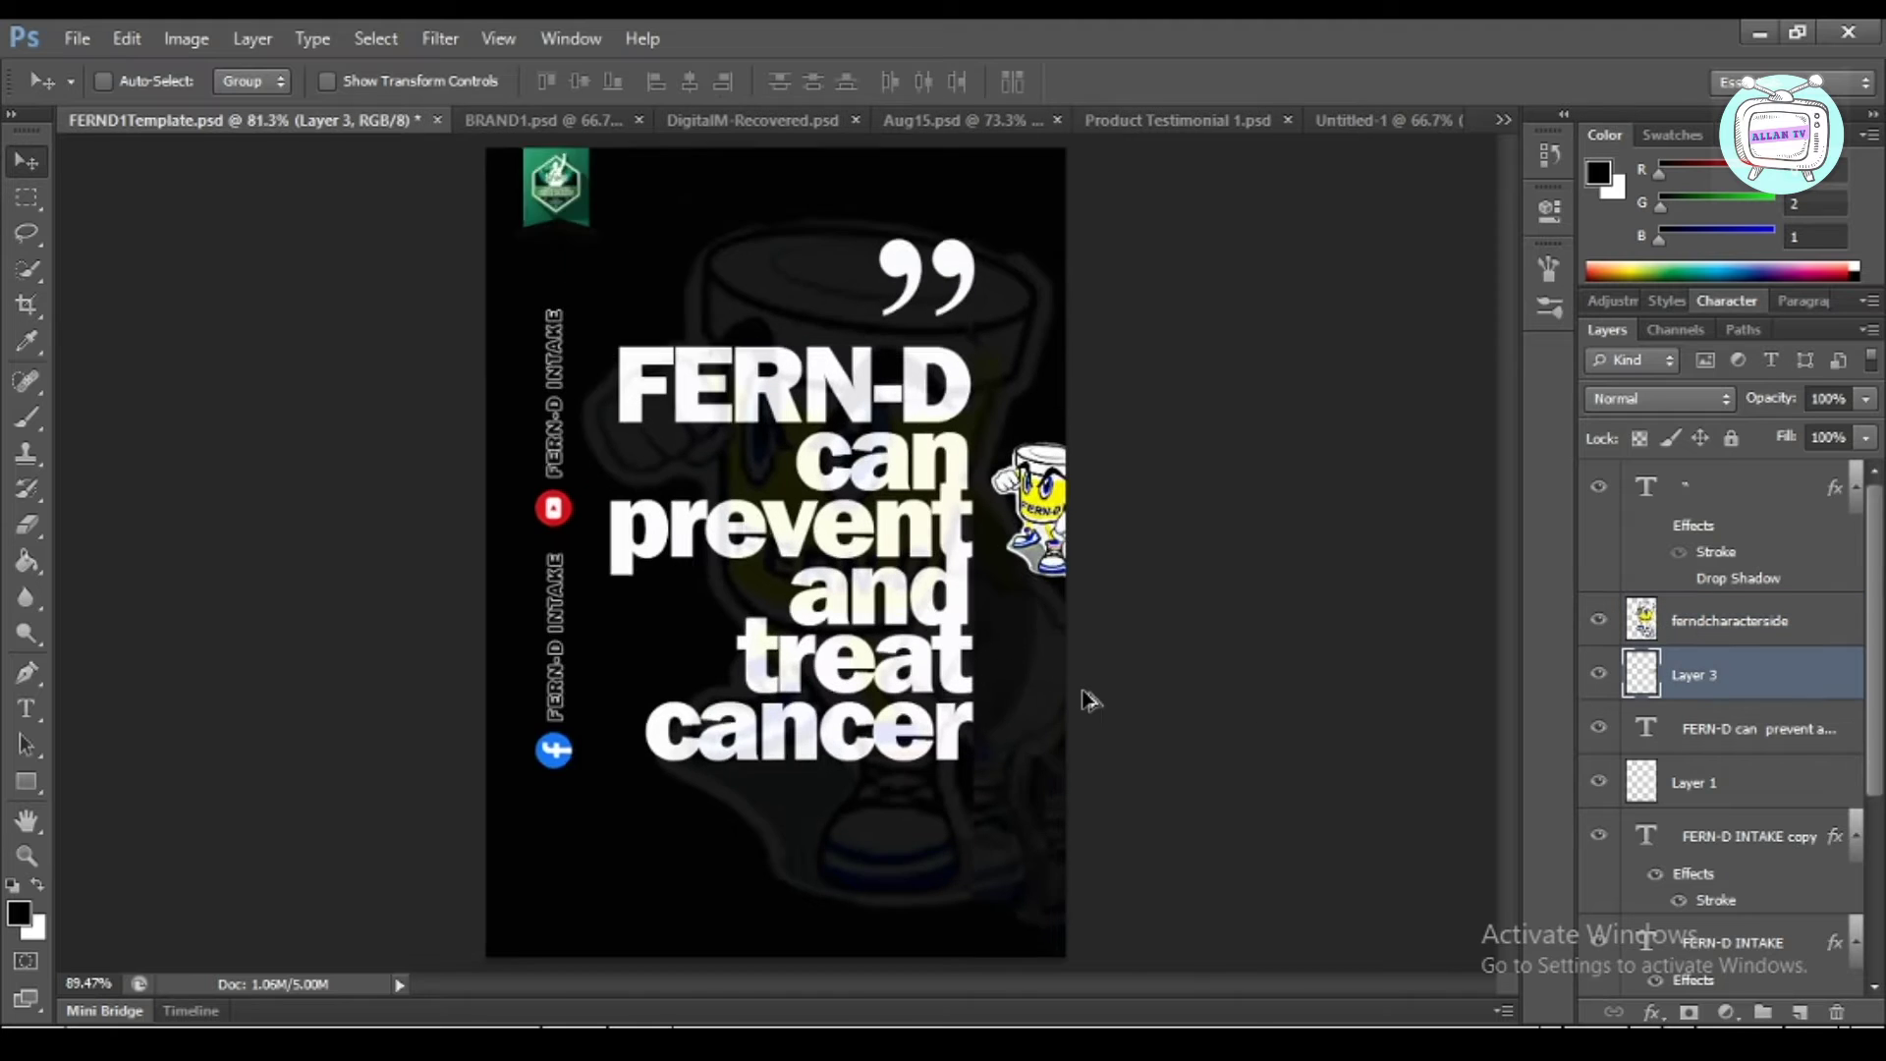
{"action": "scroll", "coordinate": [1086, 699], "scroll_direction": "down", "scroll_amount": 5}
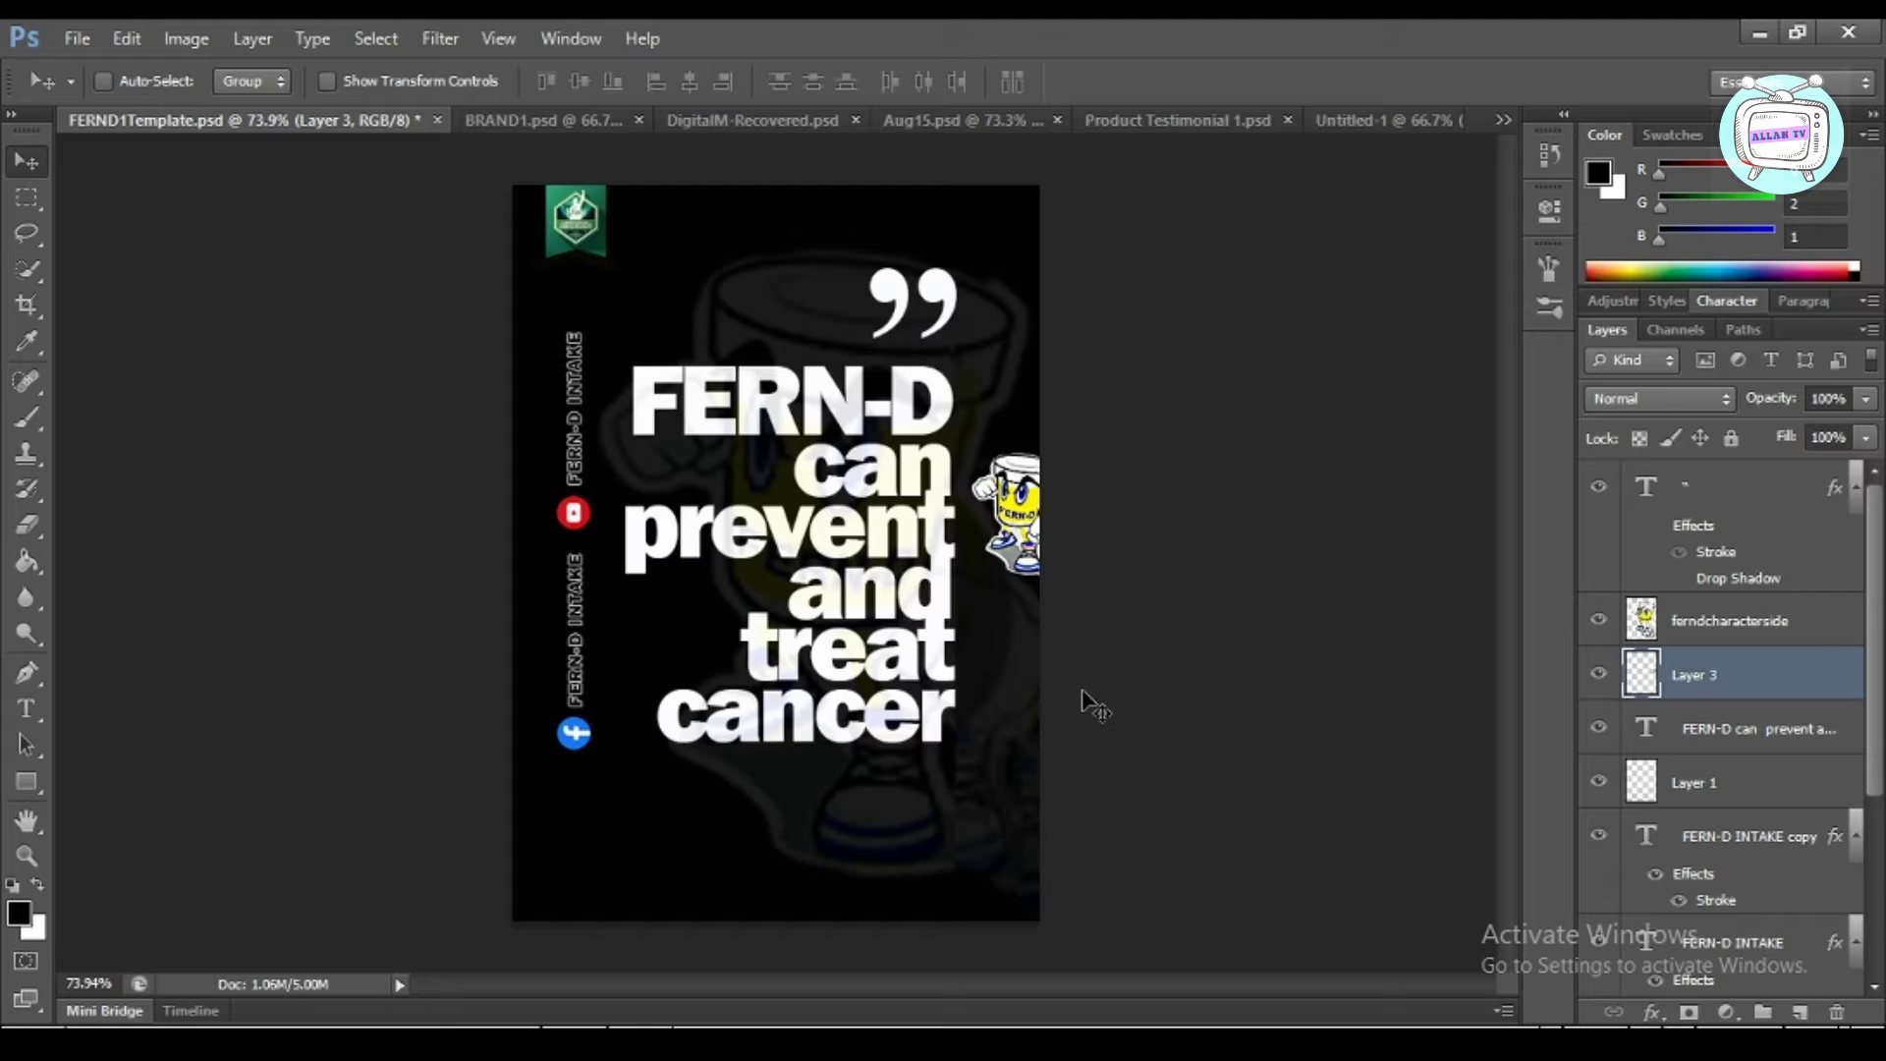
{"action": "scroll", "coordinate": [1085, 700], "scroll_direction": "up", "scroll_amount": 3}
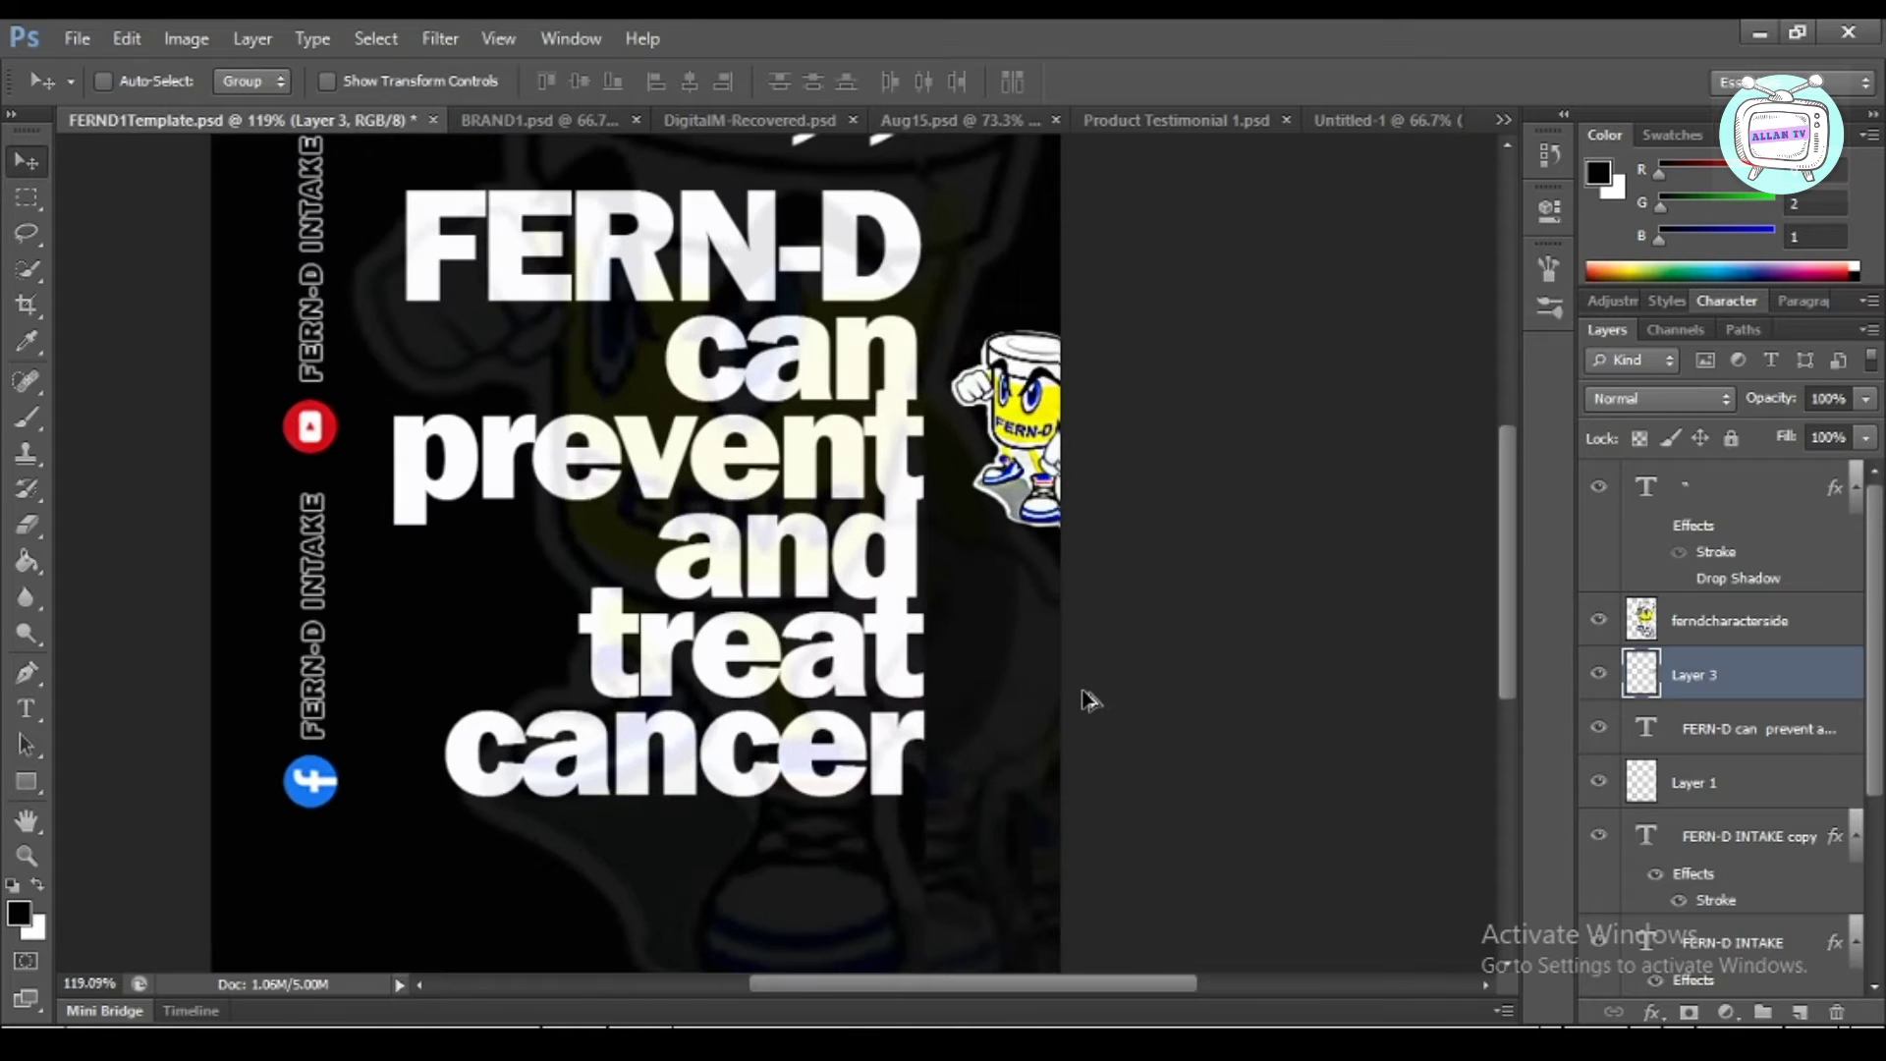
{"action": "scroll", "coordinate": [1085, 700], "scroll_direction": "down", "scroll_amount": 2}
{"action": "scroll", "coordinate": [1085, 699], "scroll_direction": "up", "scroll_amount": 2}
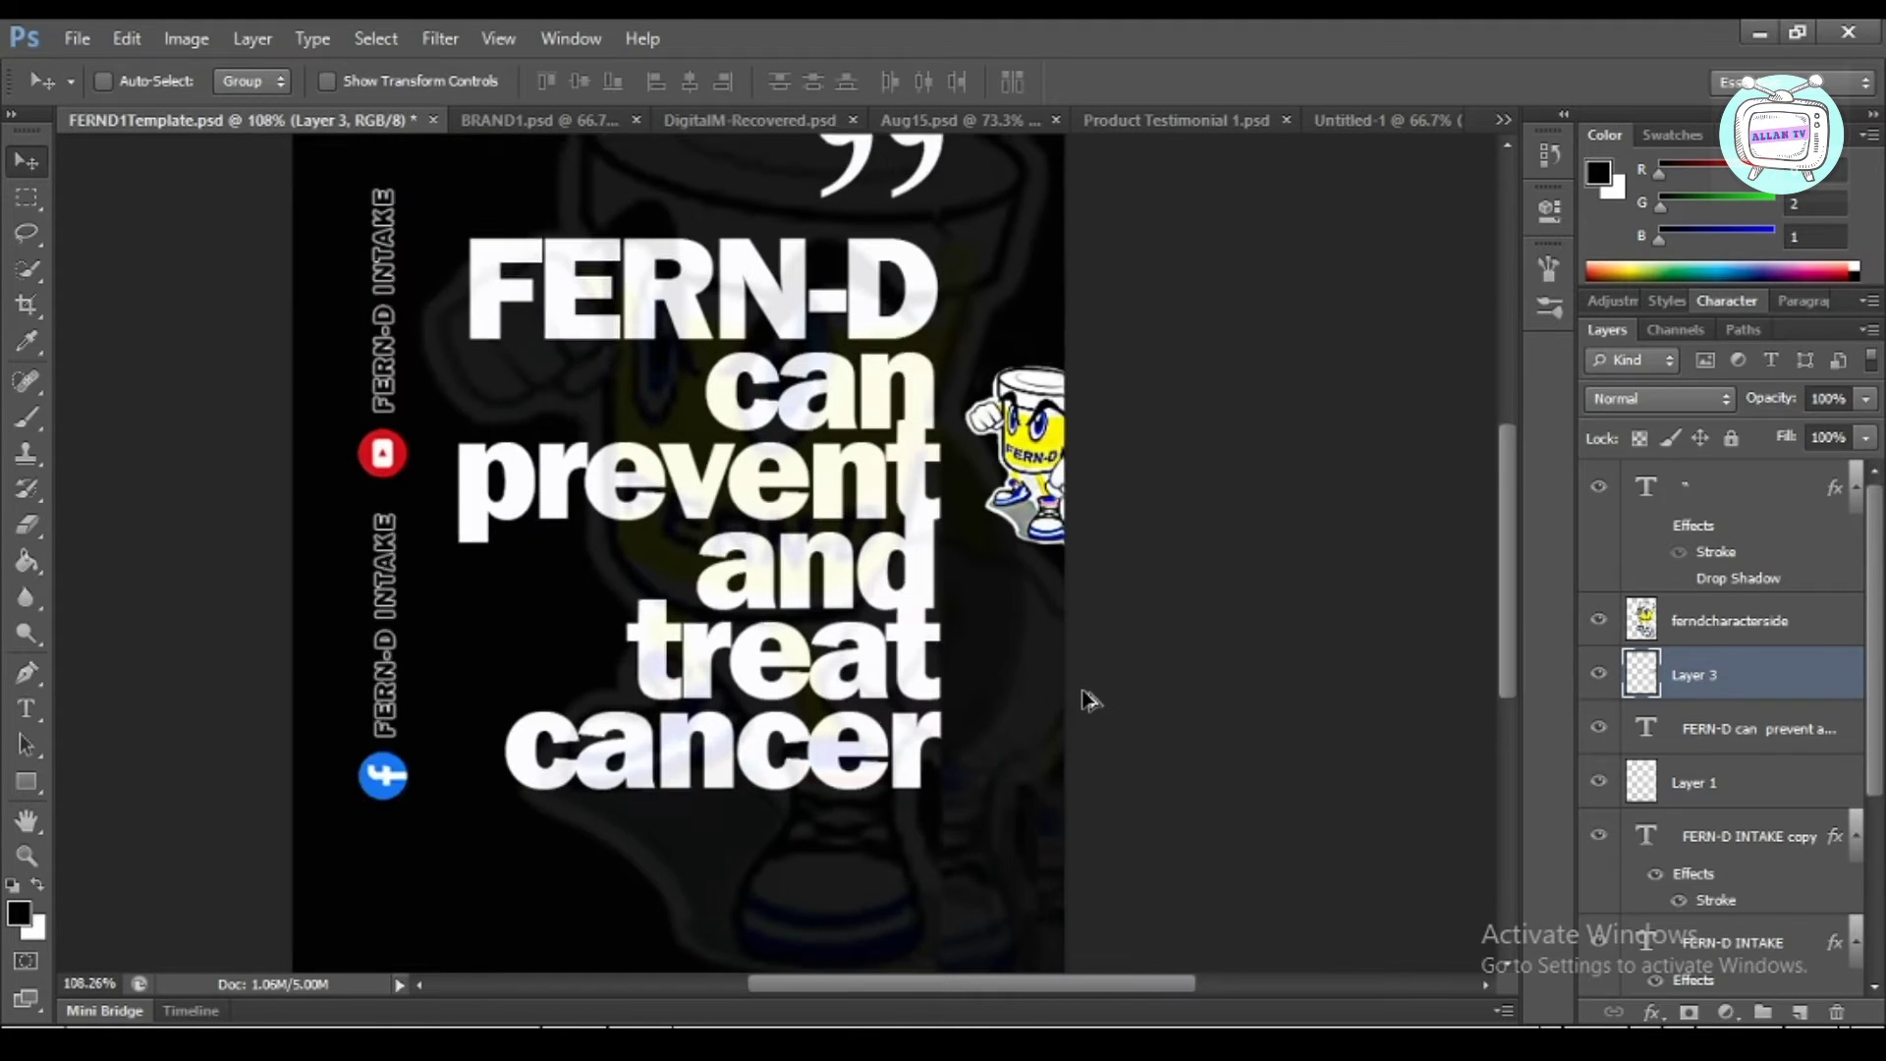
{"action": "scroll", "coordinate": [1085, 699], "scroll_direction": "up", "scroll_amount": 1}
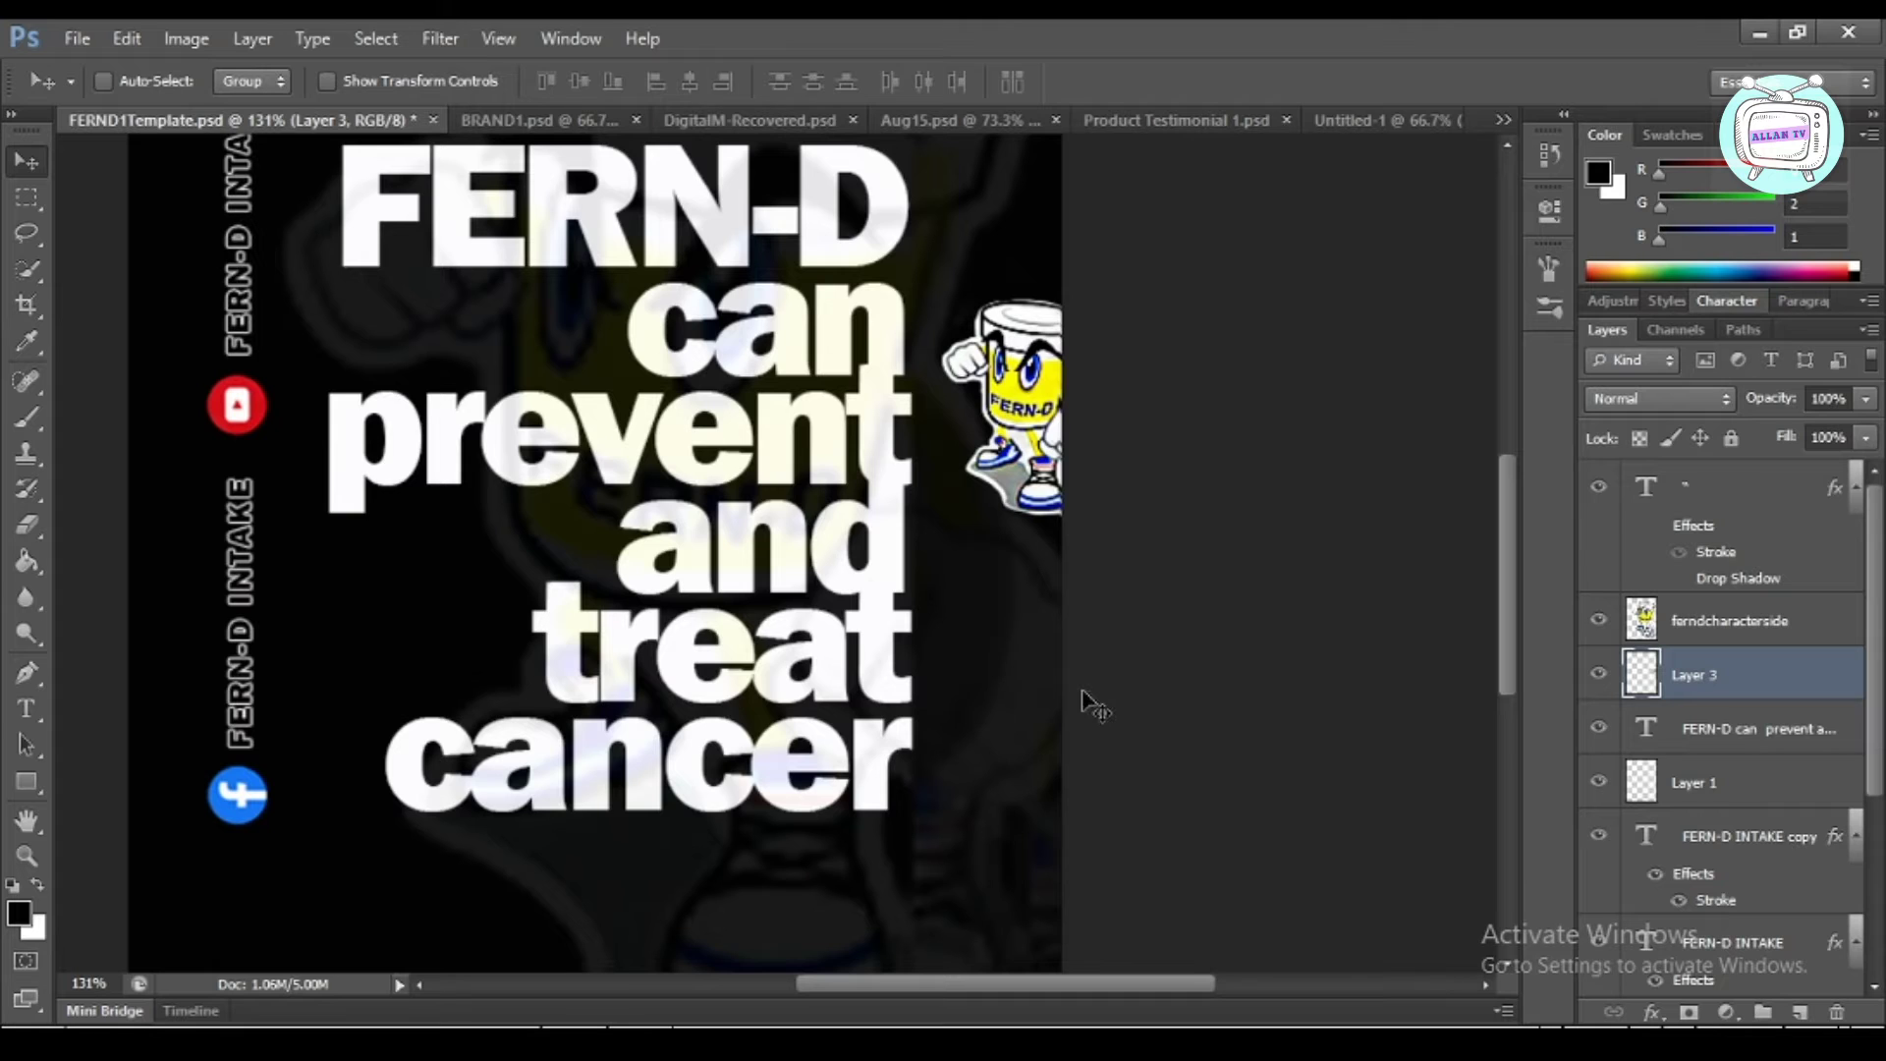
{"action": "scroll", "coordinate": [1087, 703], "scroll_direction": "down", "scroll_amount": 4}
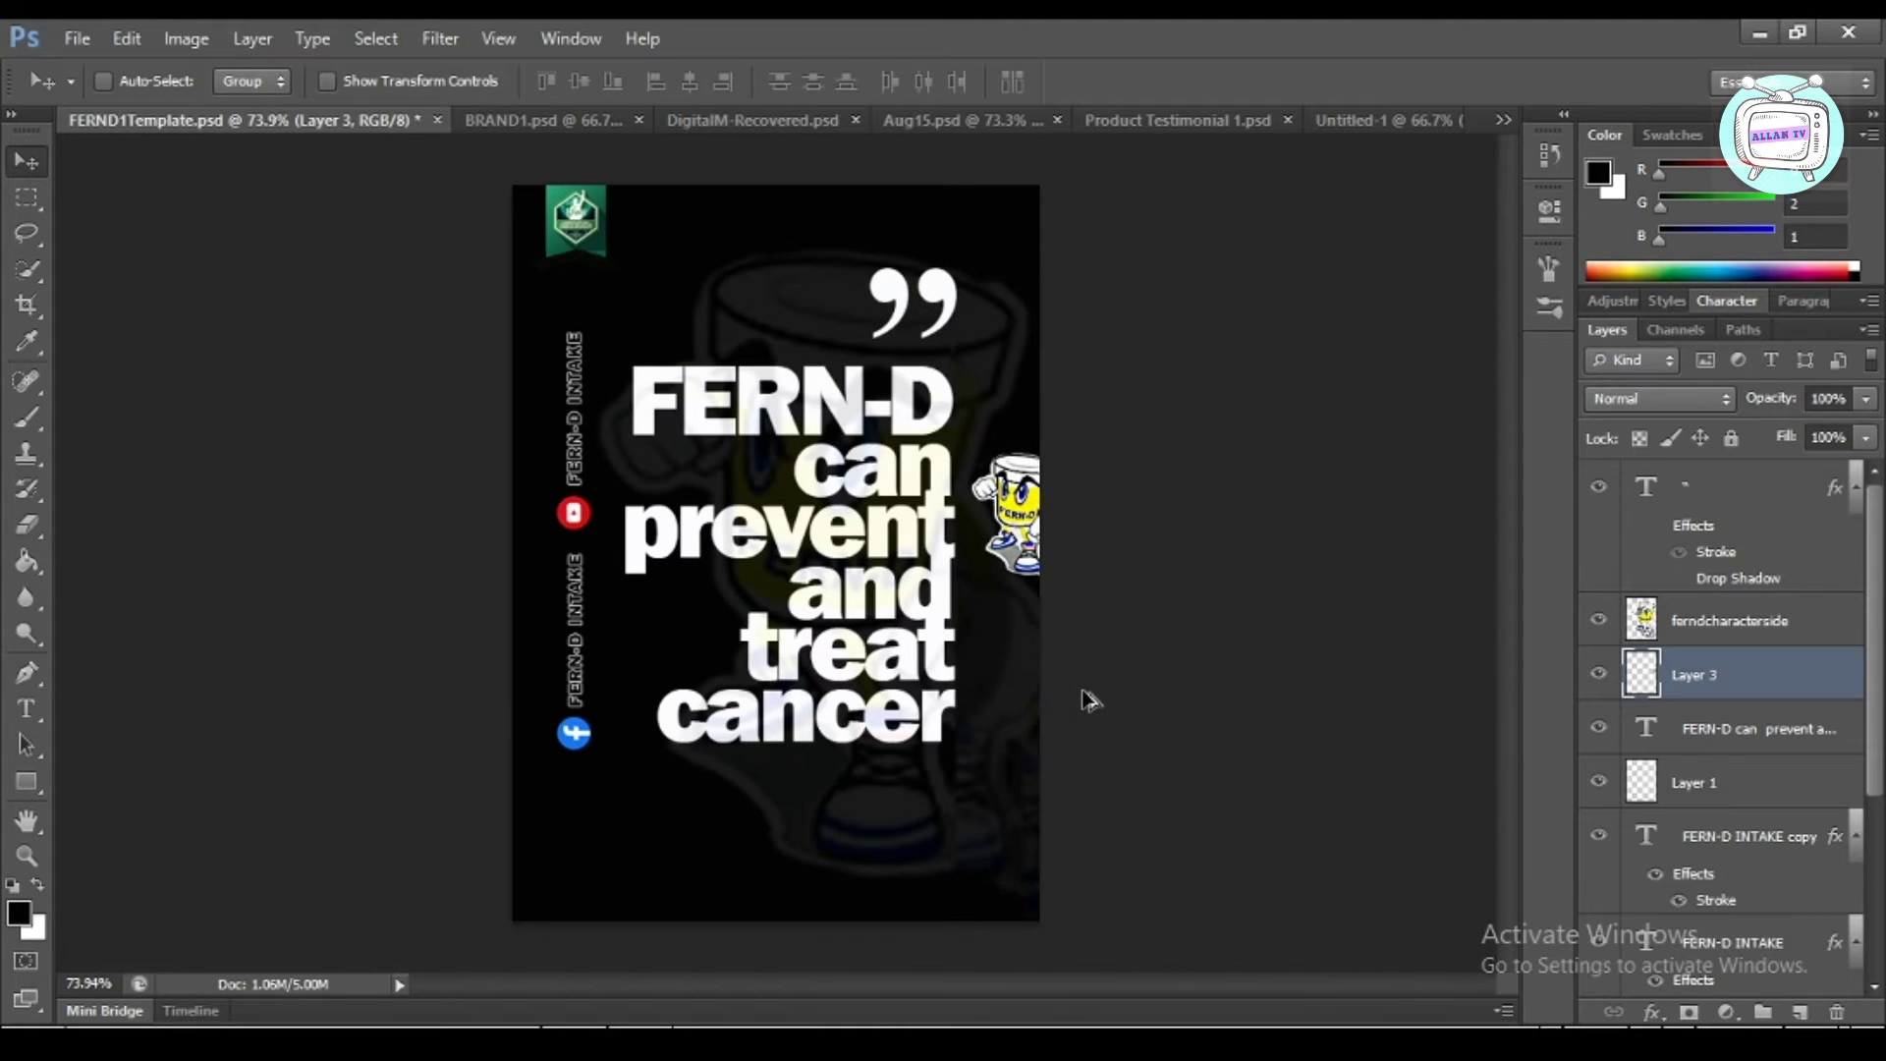
{"action": "scroll", "coordinate": [1087, 702], "scroll_direction": "down", "scroll_amount": 1}
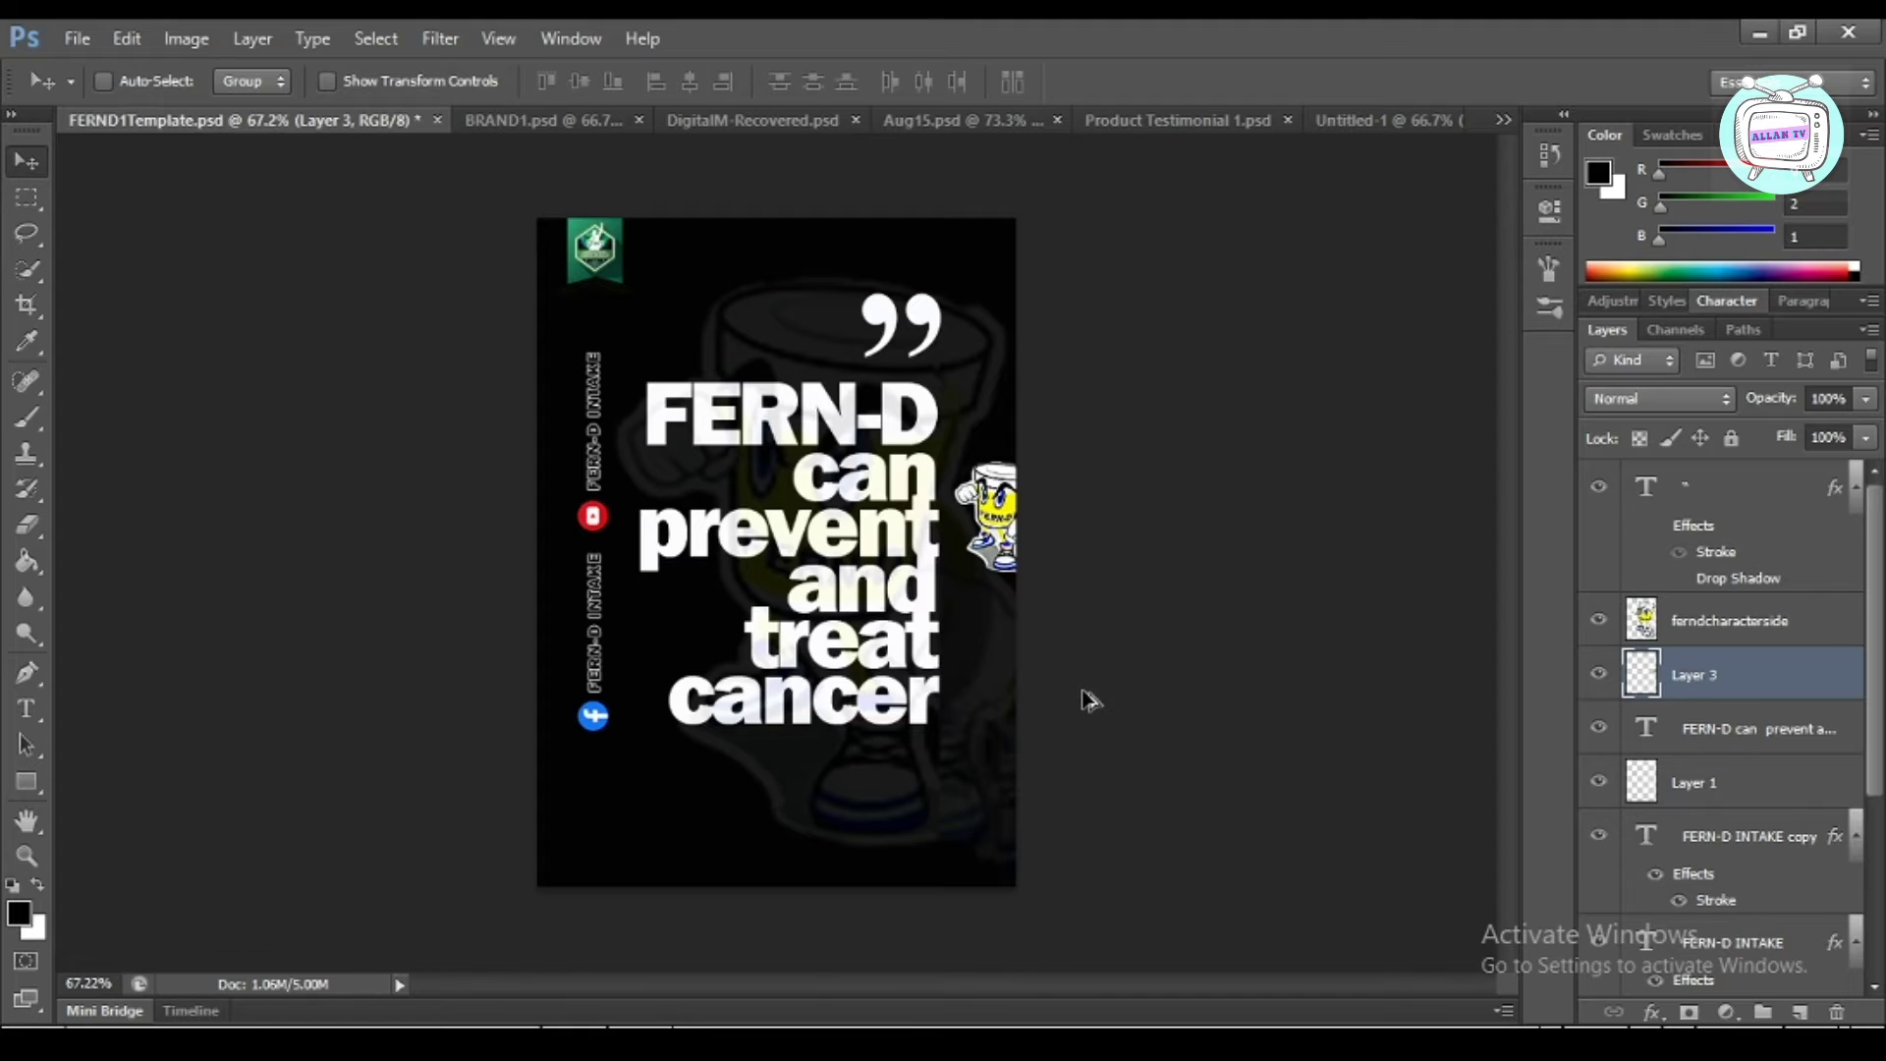
{"action": "scroll", "coordinate": [1086, 703], "scroll_direction": "up", "scroll_amount": 4}
{"action": "scroll", "coordinate": [1087, 701], "scroll_direction": "down", "scroll_amount": 2}
{"action": "scroll", "coordinate": [1088, 700], "scroll_direction": "down", "scroll_amount": 2}
{"action": "scroll", "coordinate": [1083, 701], "scroll_direction": "up", "scroll_amount": 2}
{"action": "scroll", "coordinate": [1084, 701], "scroll_direction": "down", "scroll_amount": 2}
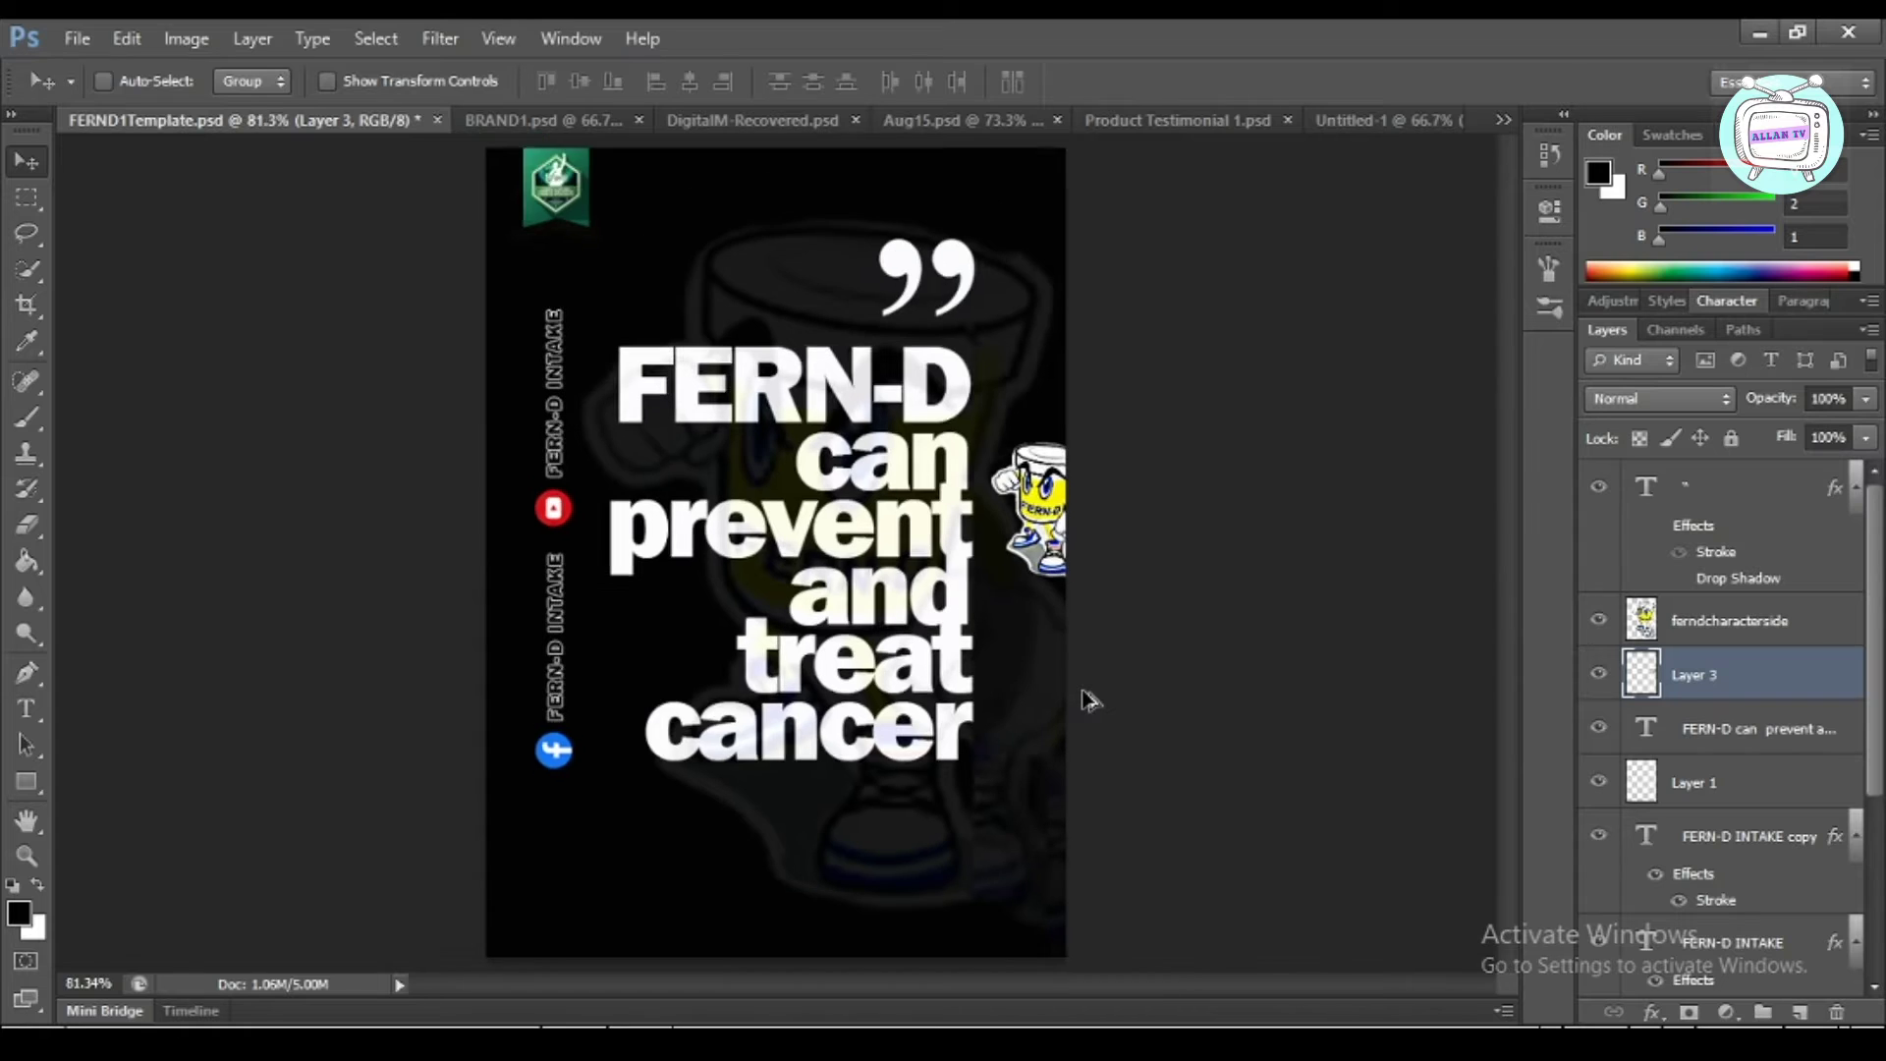
{"action": "scroll", "coordinate": [1084, 702], "scroll_direction": "up", "scroll_amount": 1}
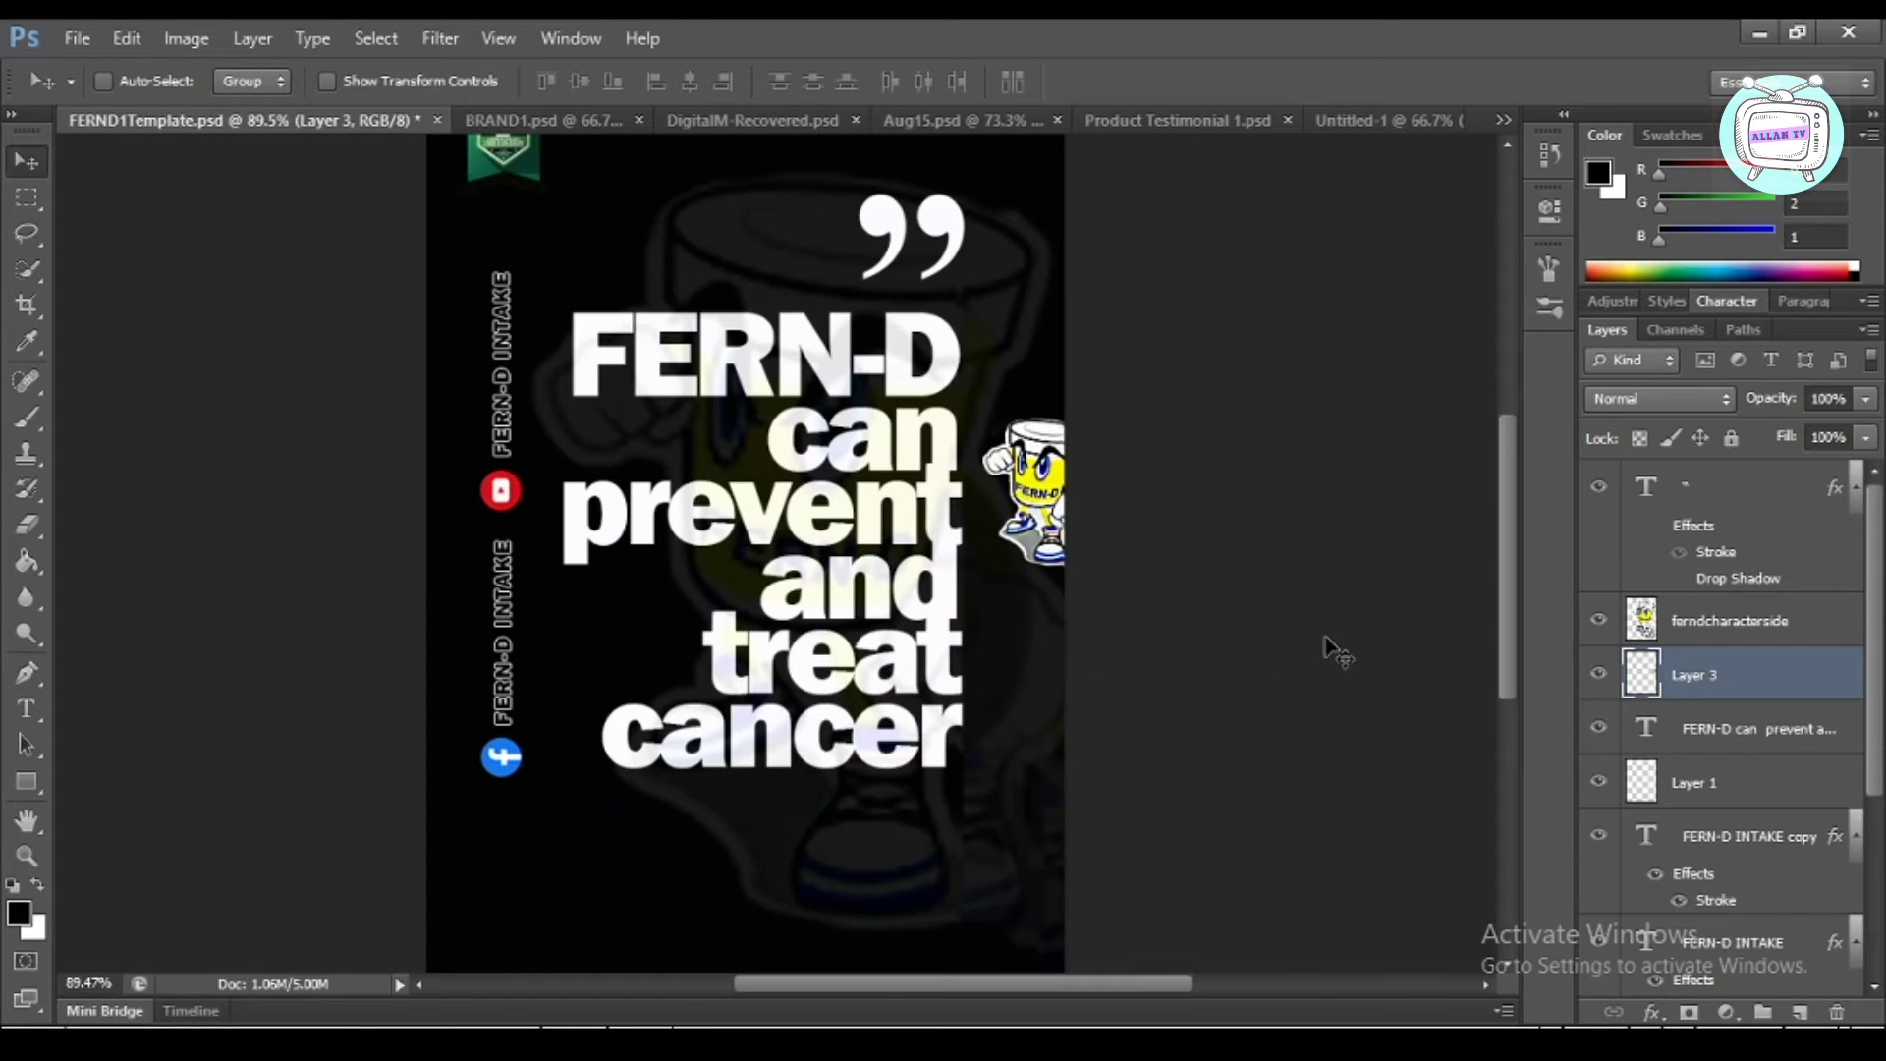
{"action": "left_click_drag", "start_coordinate": [1511, 656], "coordinate": [1511, 590]}
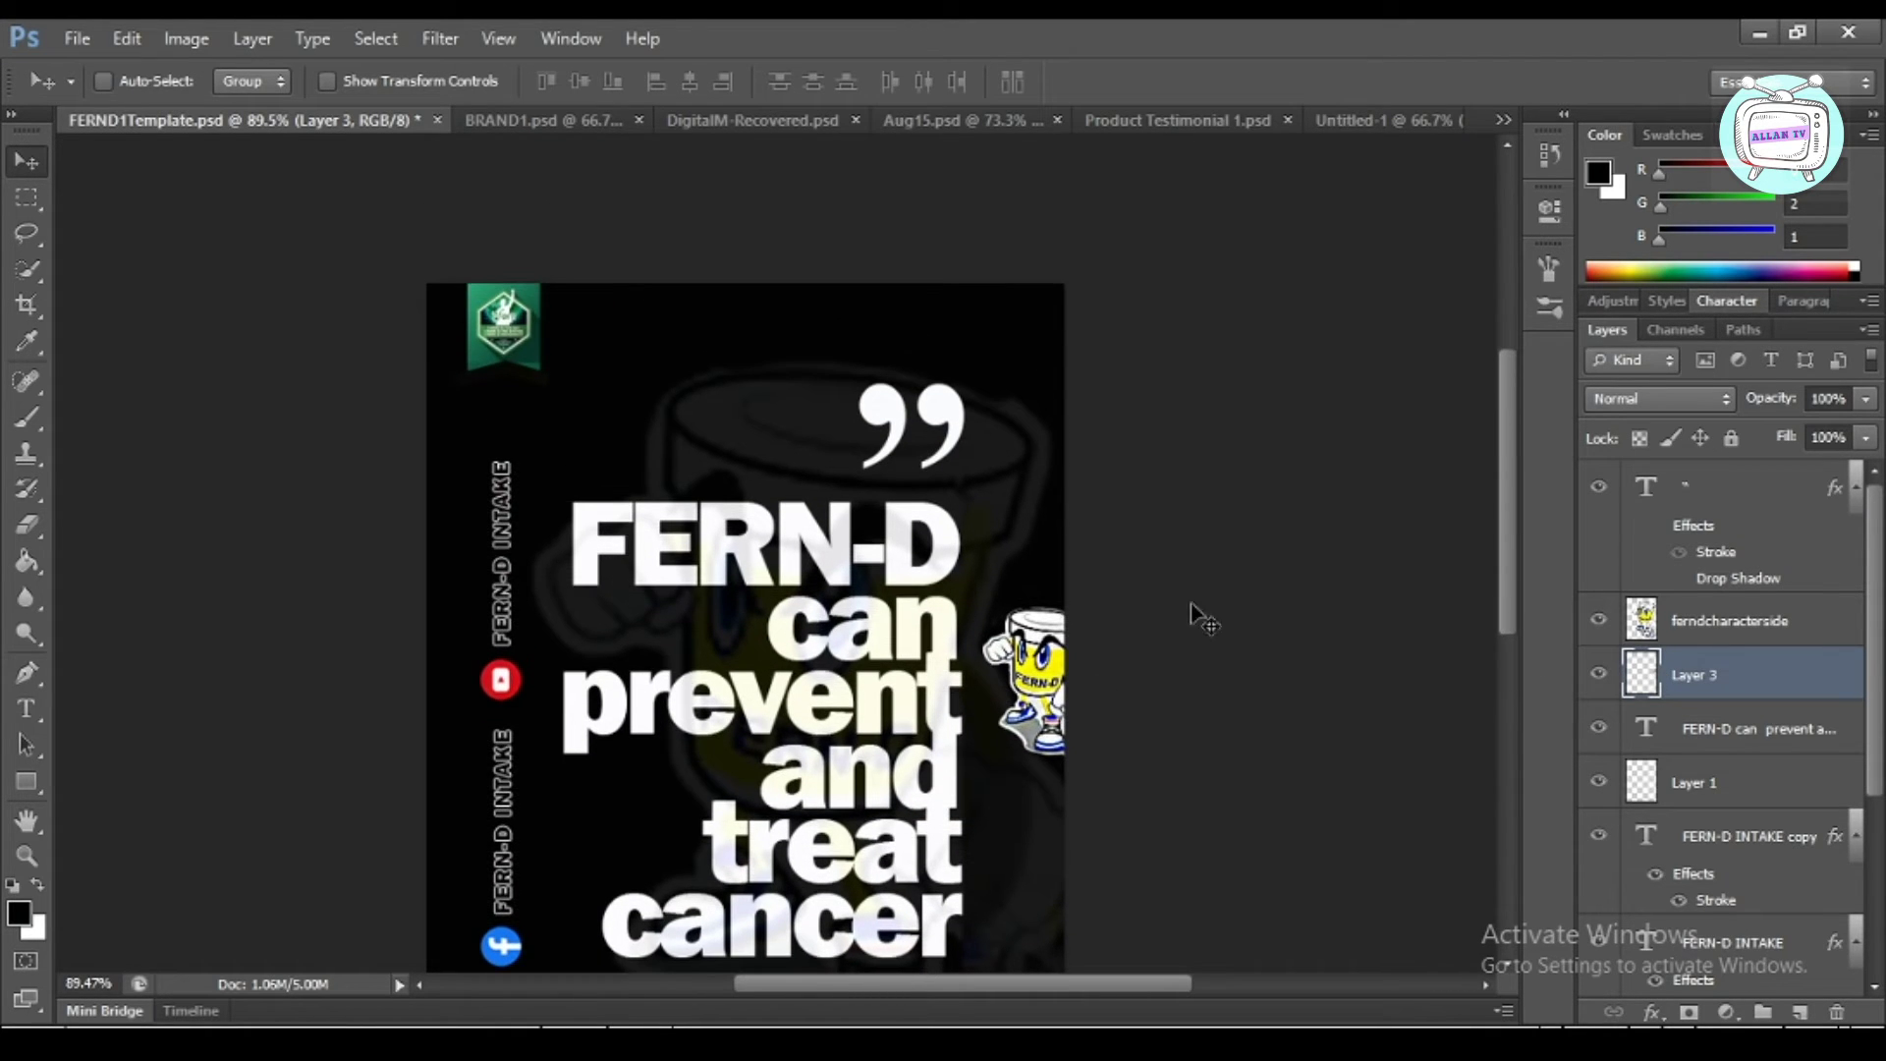
{"action": "scroll", "coordinate": [1140, 615], "scroll_direction": "up", "scroll_amount": 2}
{"action": "scroll", "coordinate": [1144, 613], "scroll_direction": "up", "scroll_amount": 1}
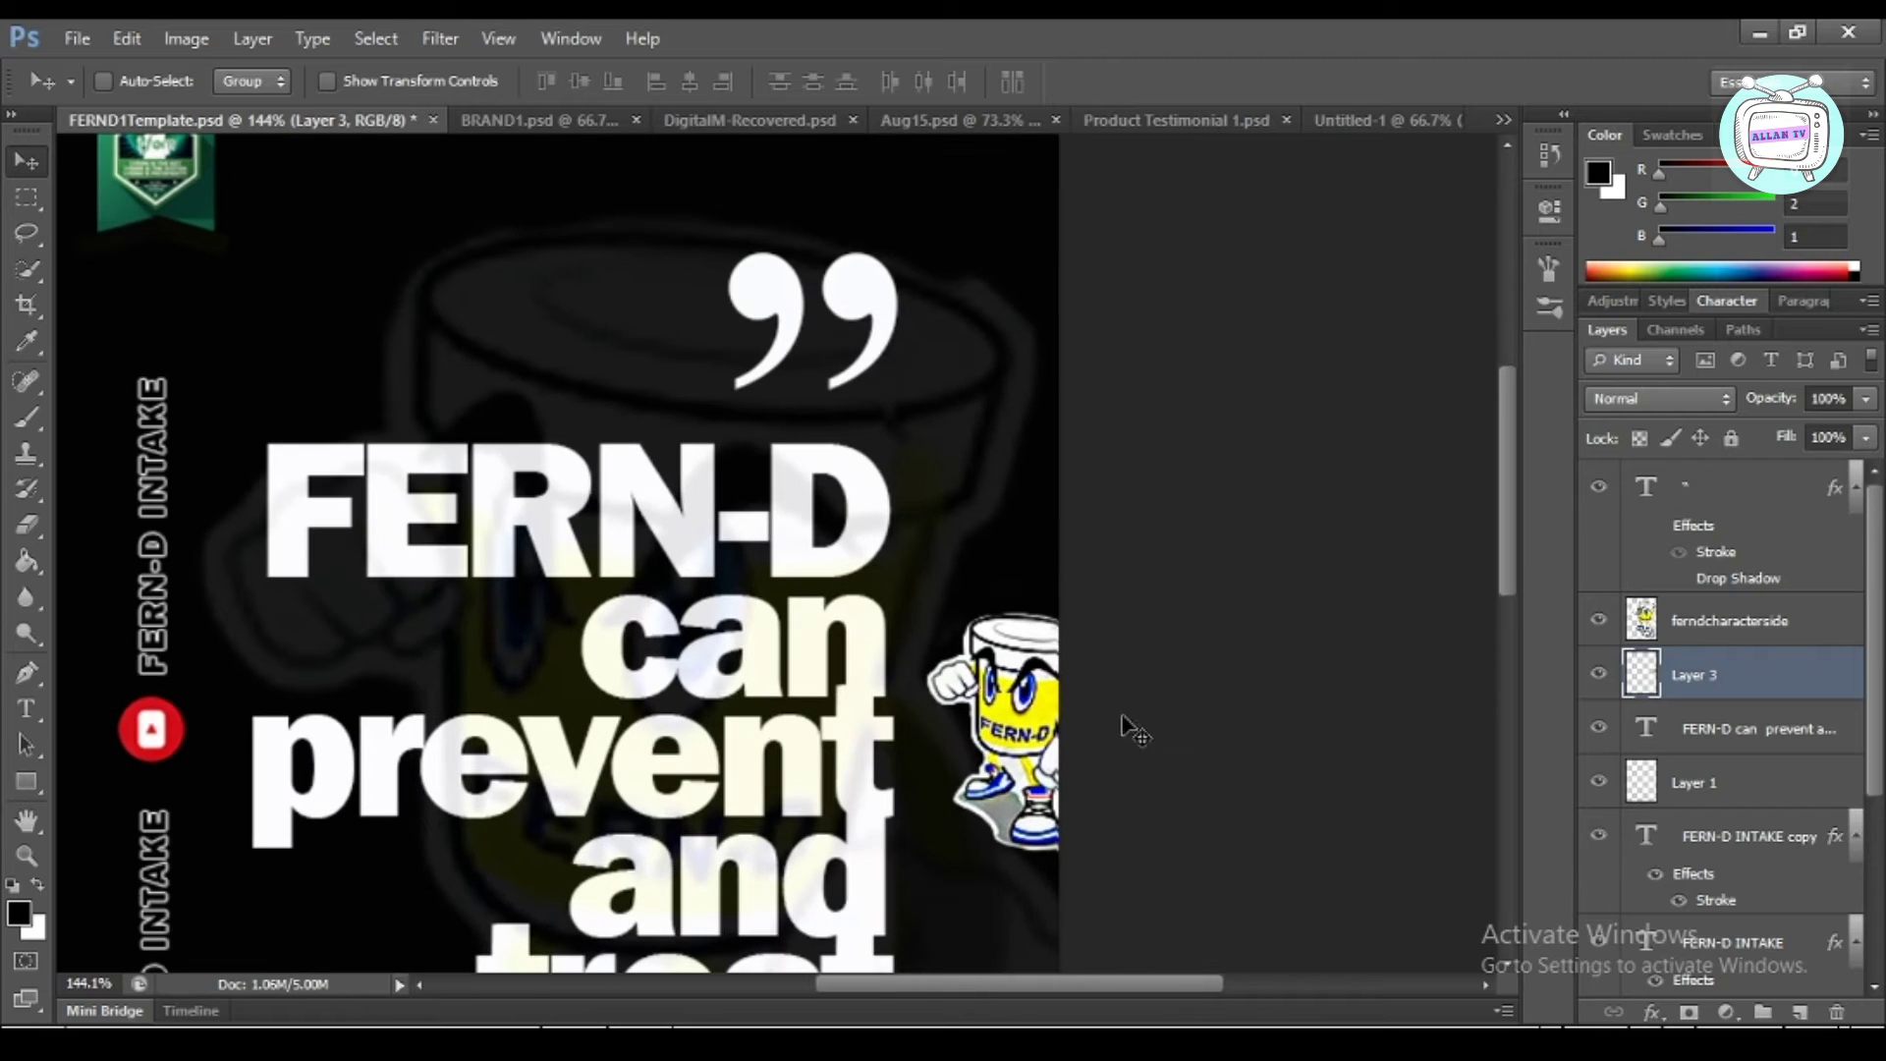
{"action": "left_click_drag", "start_coordinate": [1078, 982], "coordinate": [1042, 982]}
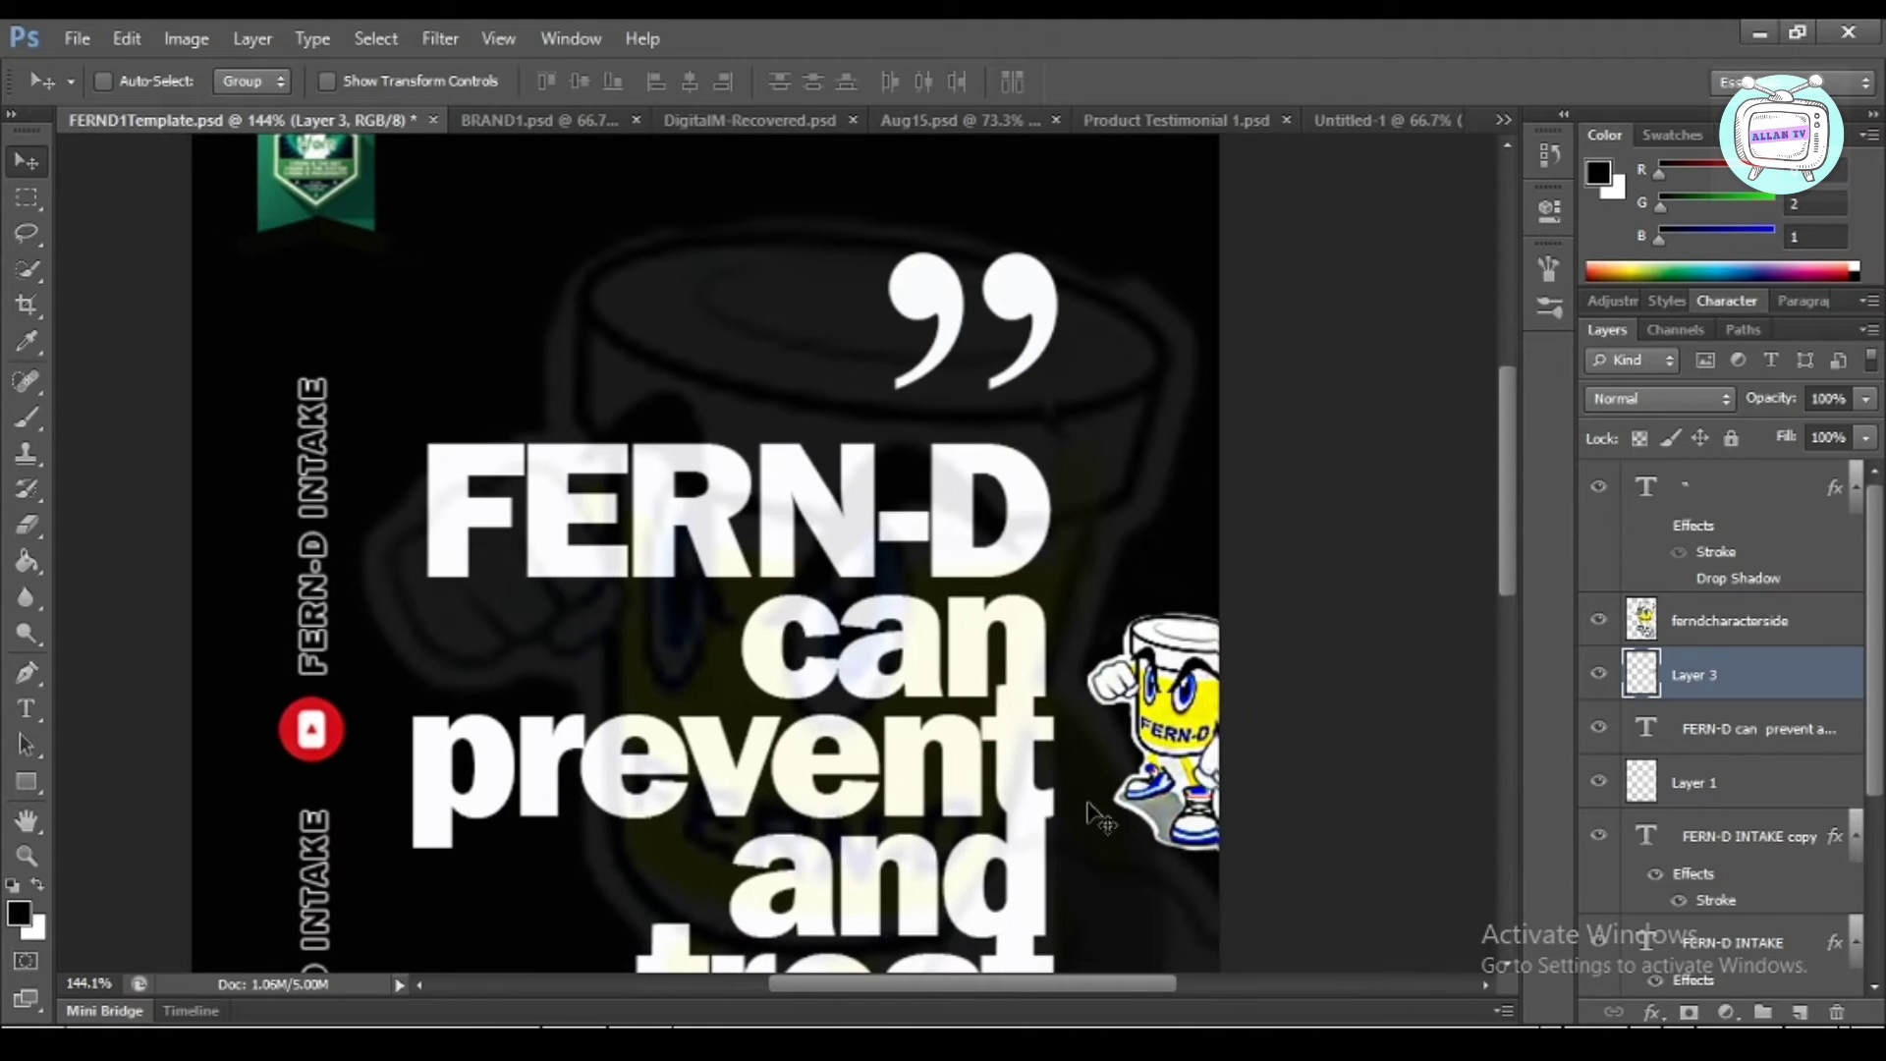
{"action": "scroll", "coordinate": [1113, 724], "scroll_direction": "up", "scroll_amount": 2}
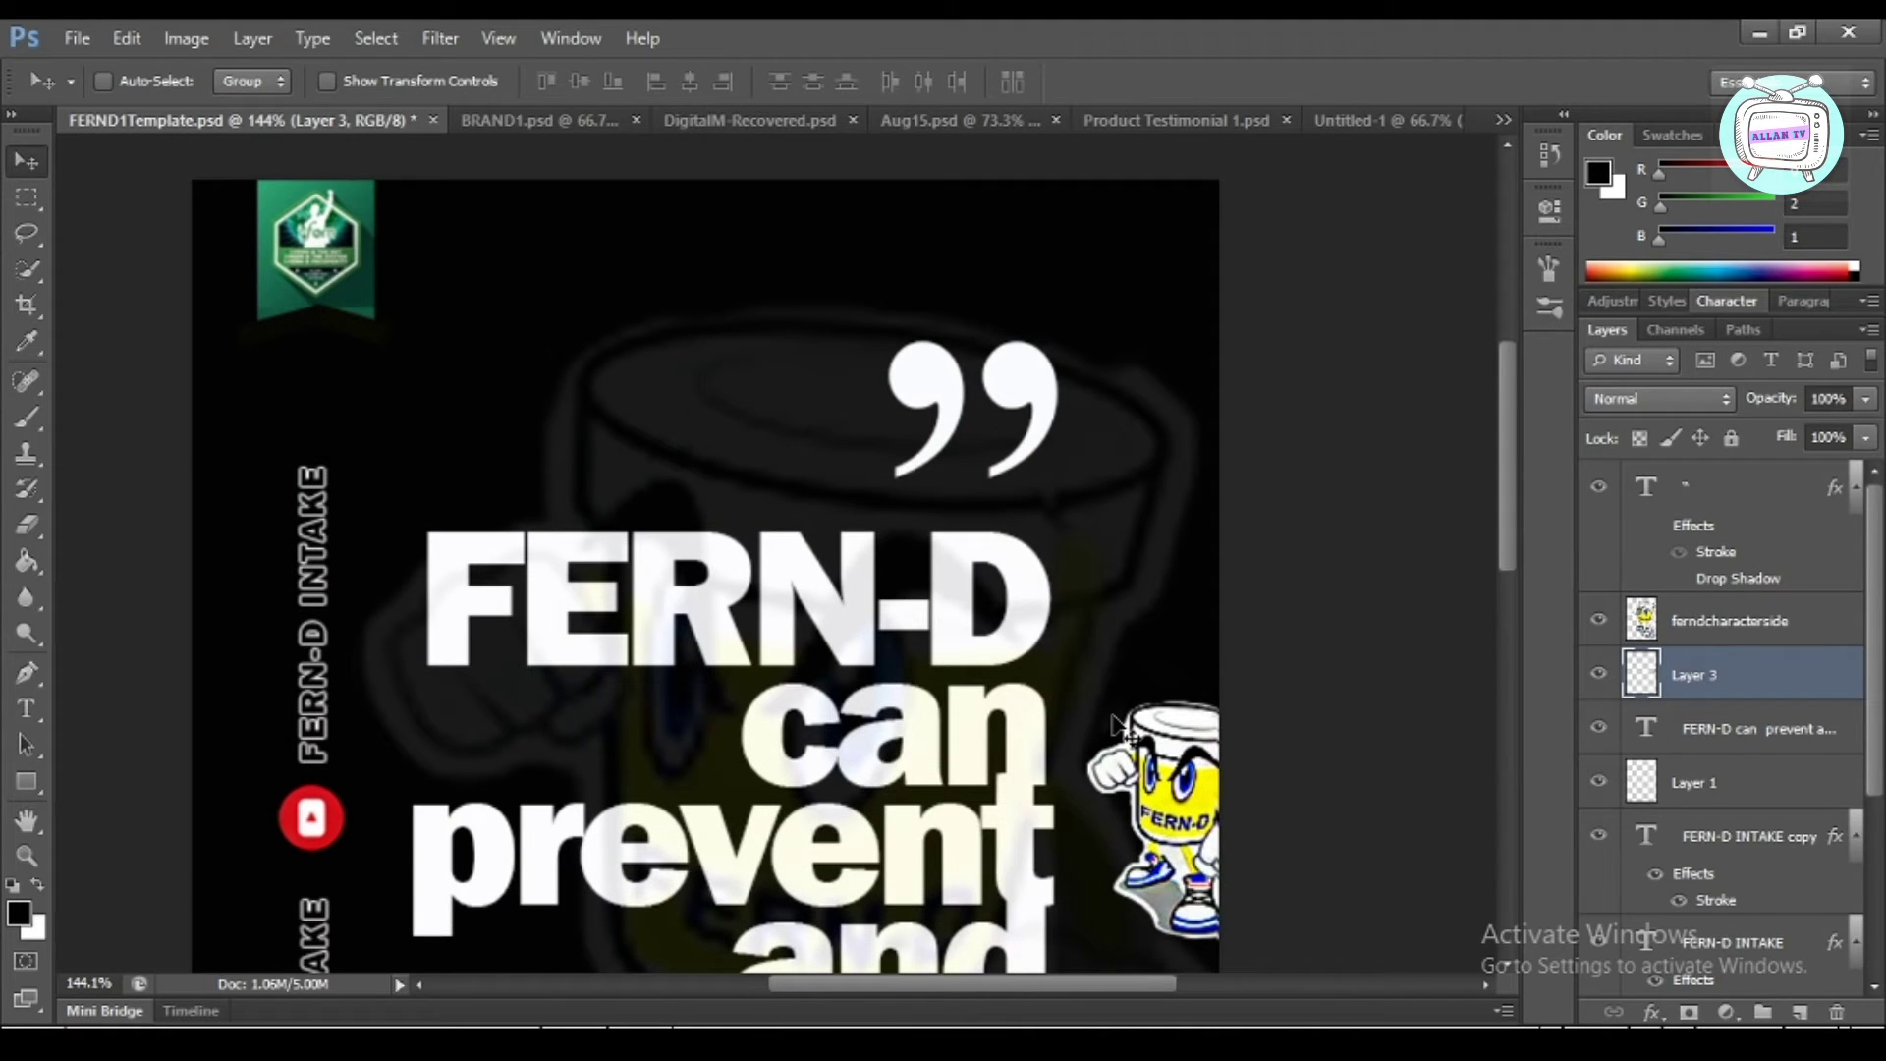
{"action": "scroll", "coordinate": [1116, 725], "scroll_direction": "down", "scroll_amount": 4}
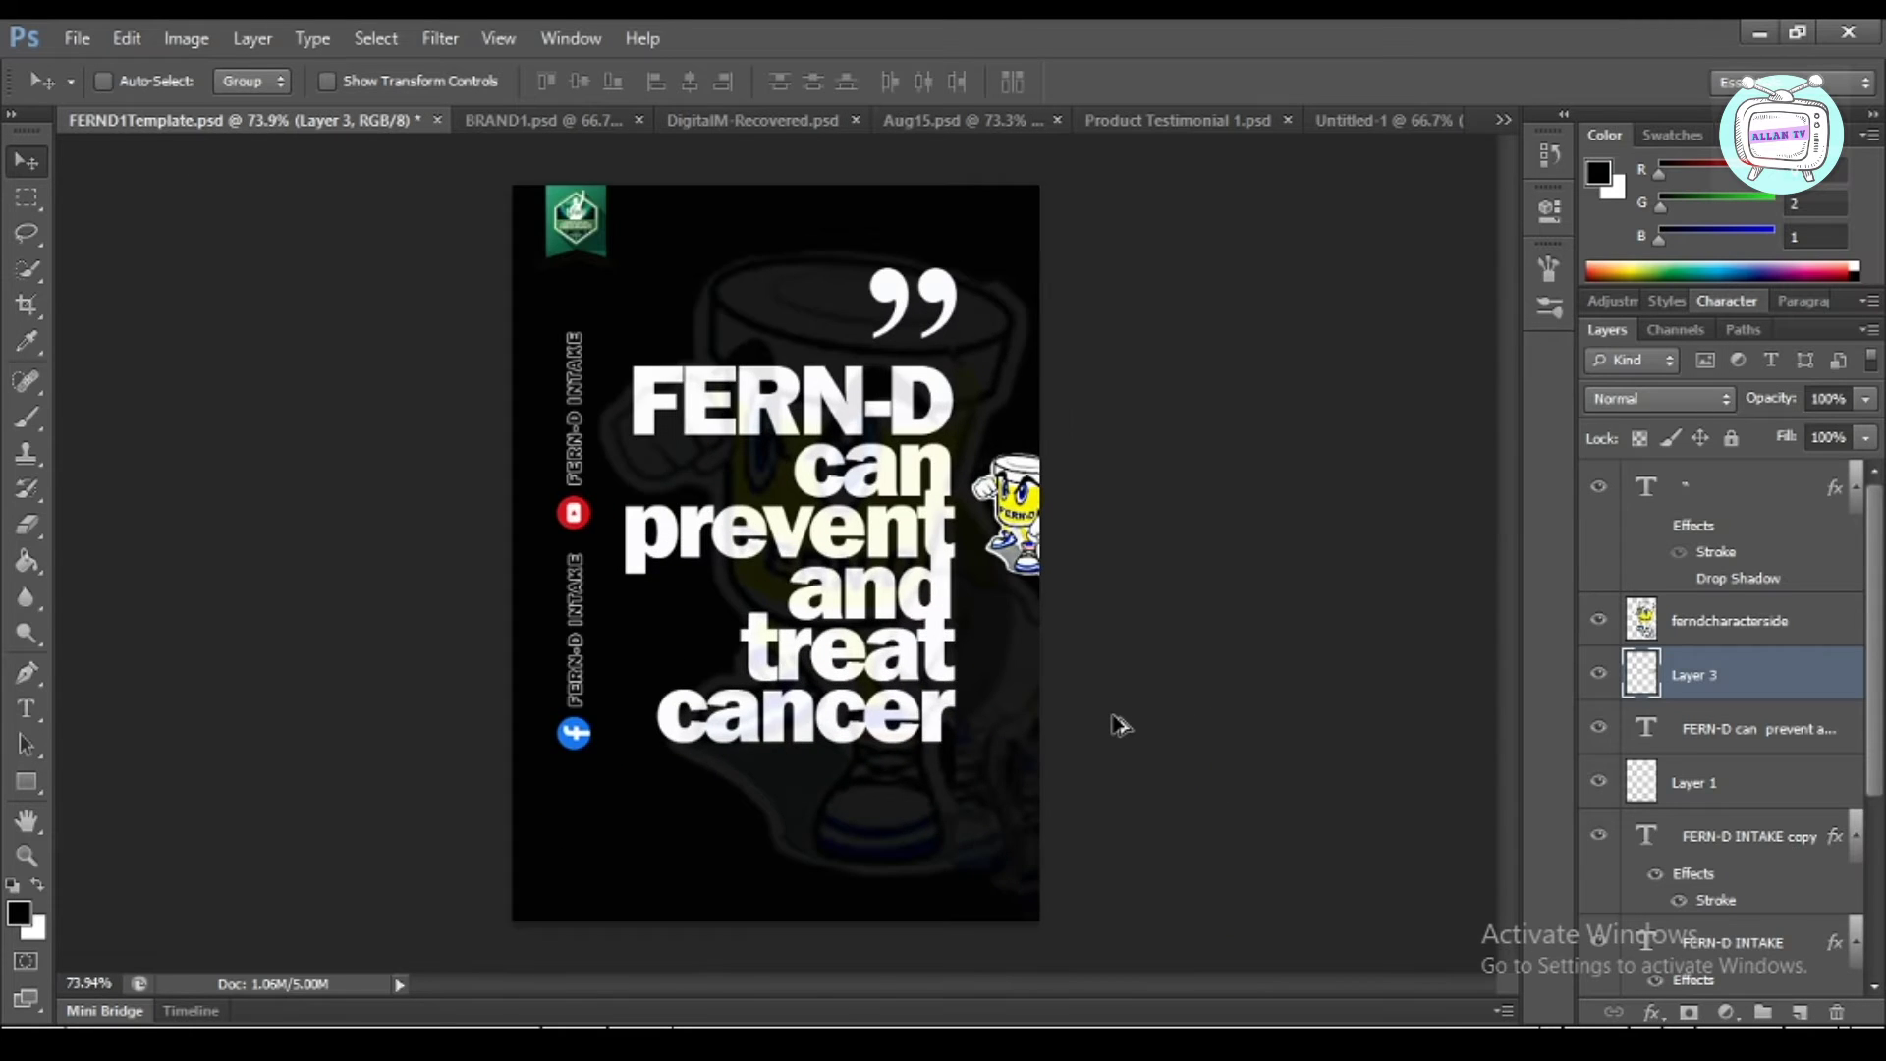
{"action": "scroll", "coordinate": [1116, 725], "scroll_direction": "up", "scroll_amount": 1}
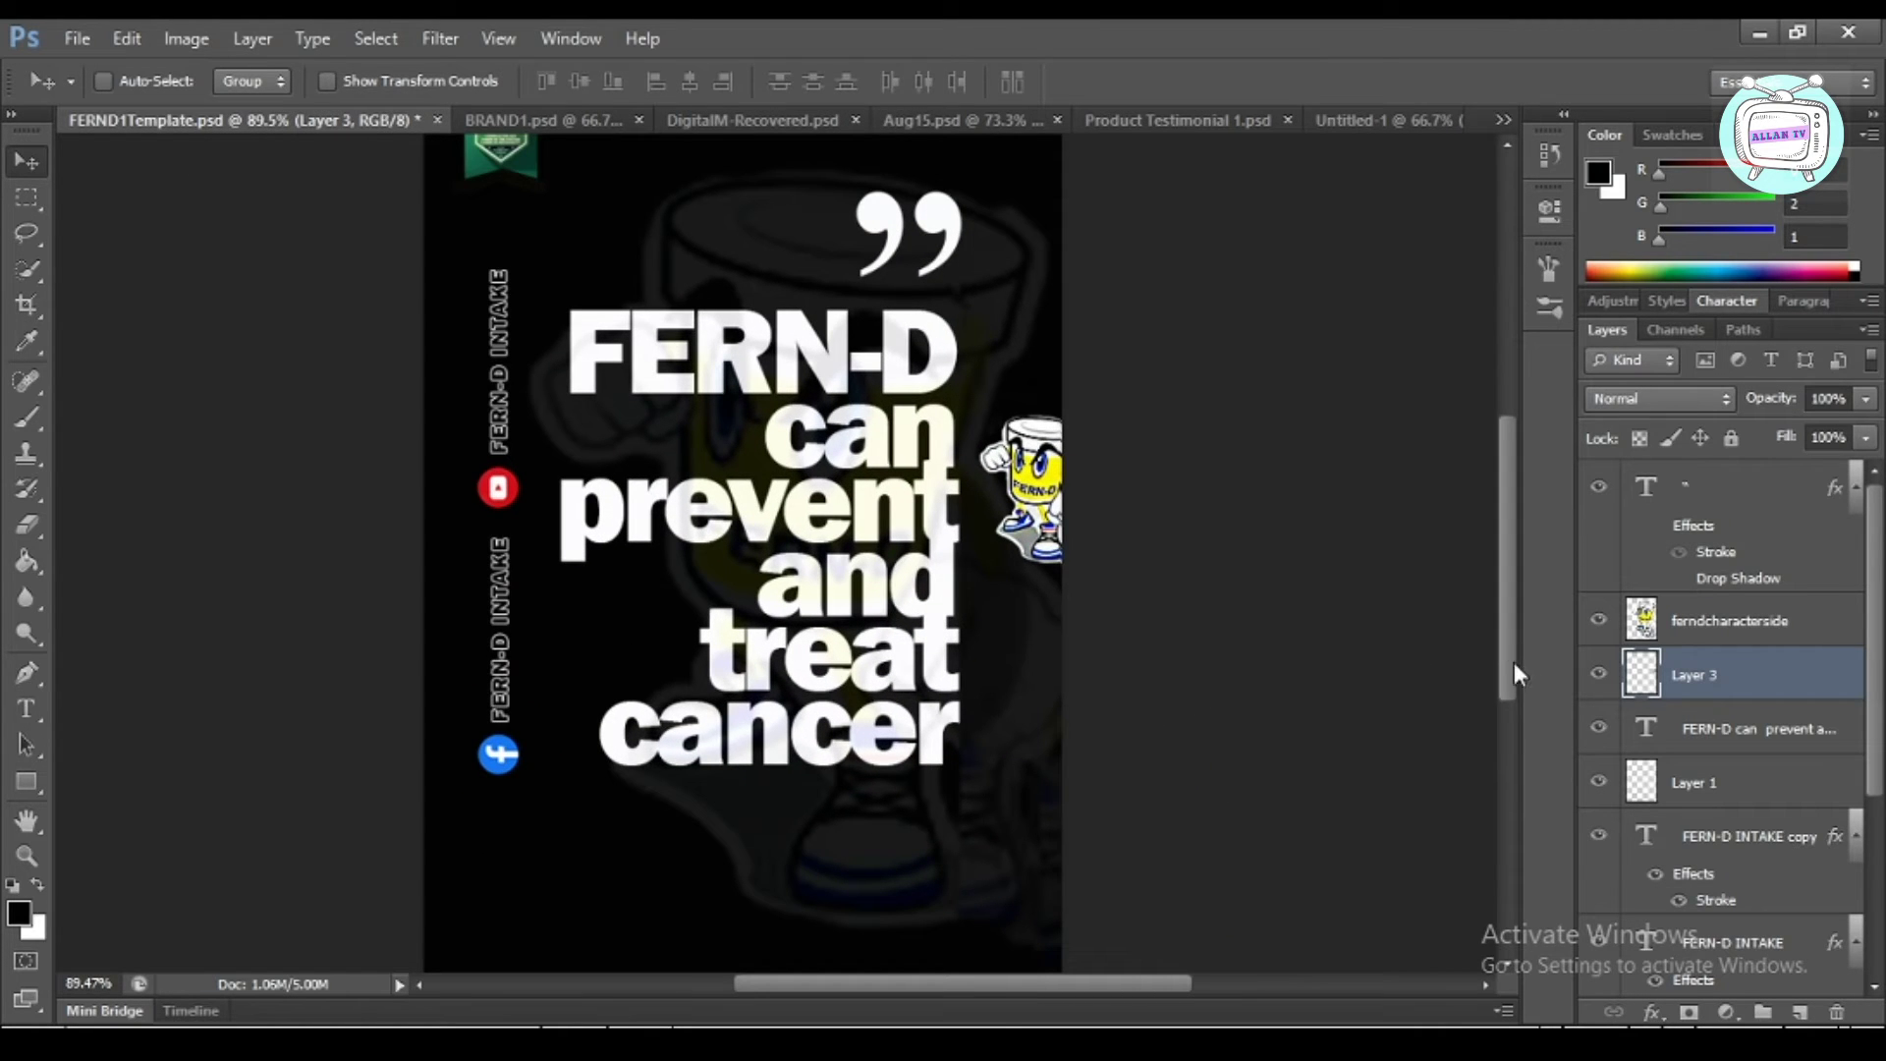
{"action": "left_click_drag", "start_coordinate": [1514, 663], "coordinate": [1511, 637]}
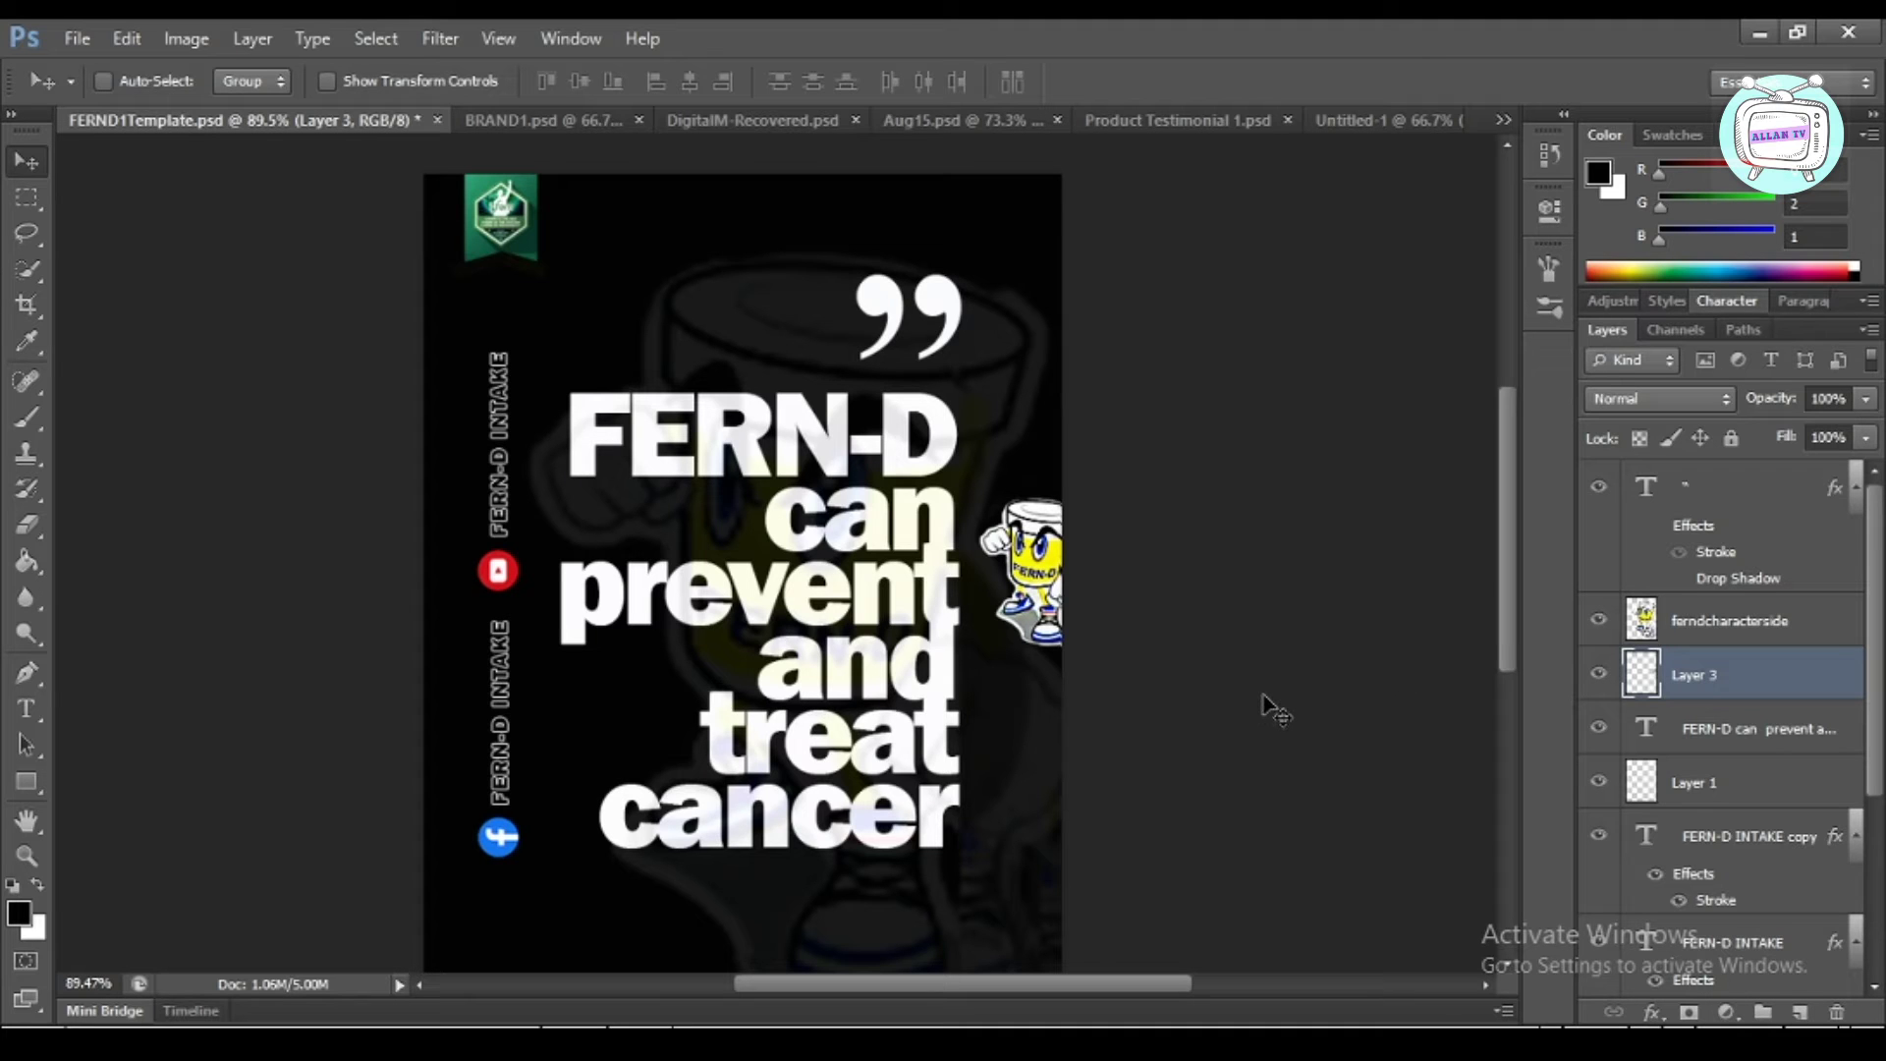
Rename the large background mascot's ferndcharacterside layer as bigfernd
{"action": "scroll", "coordinate": [1267, 706], "scroll_direction": "up", "scroll_amount": 1}
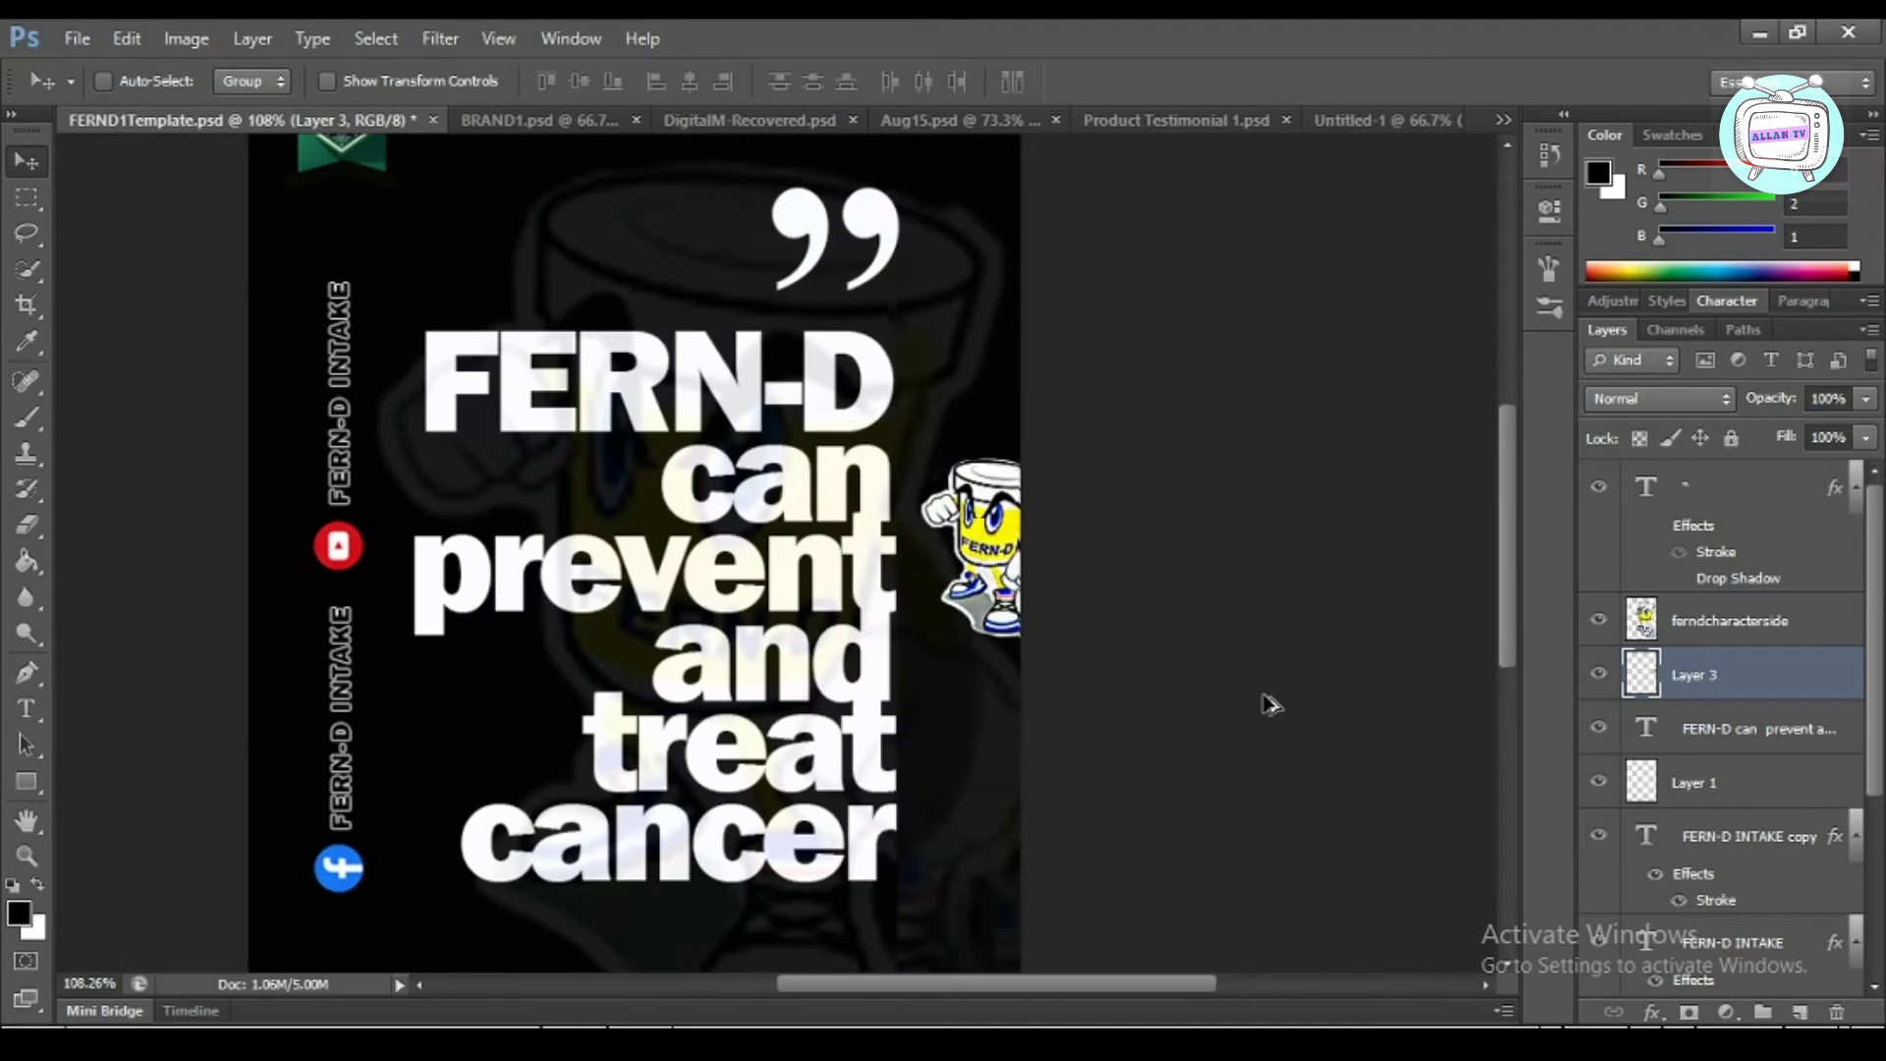
{"action": "scroll", "coordinate": [1269, 705], "scroll_direction": "down", "scroll_amount": 1}
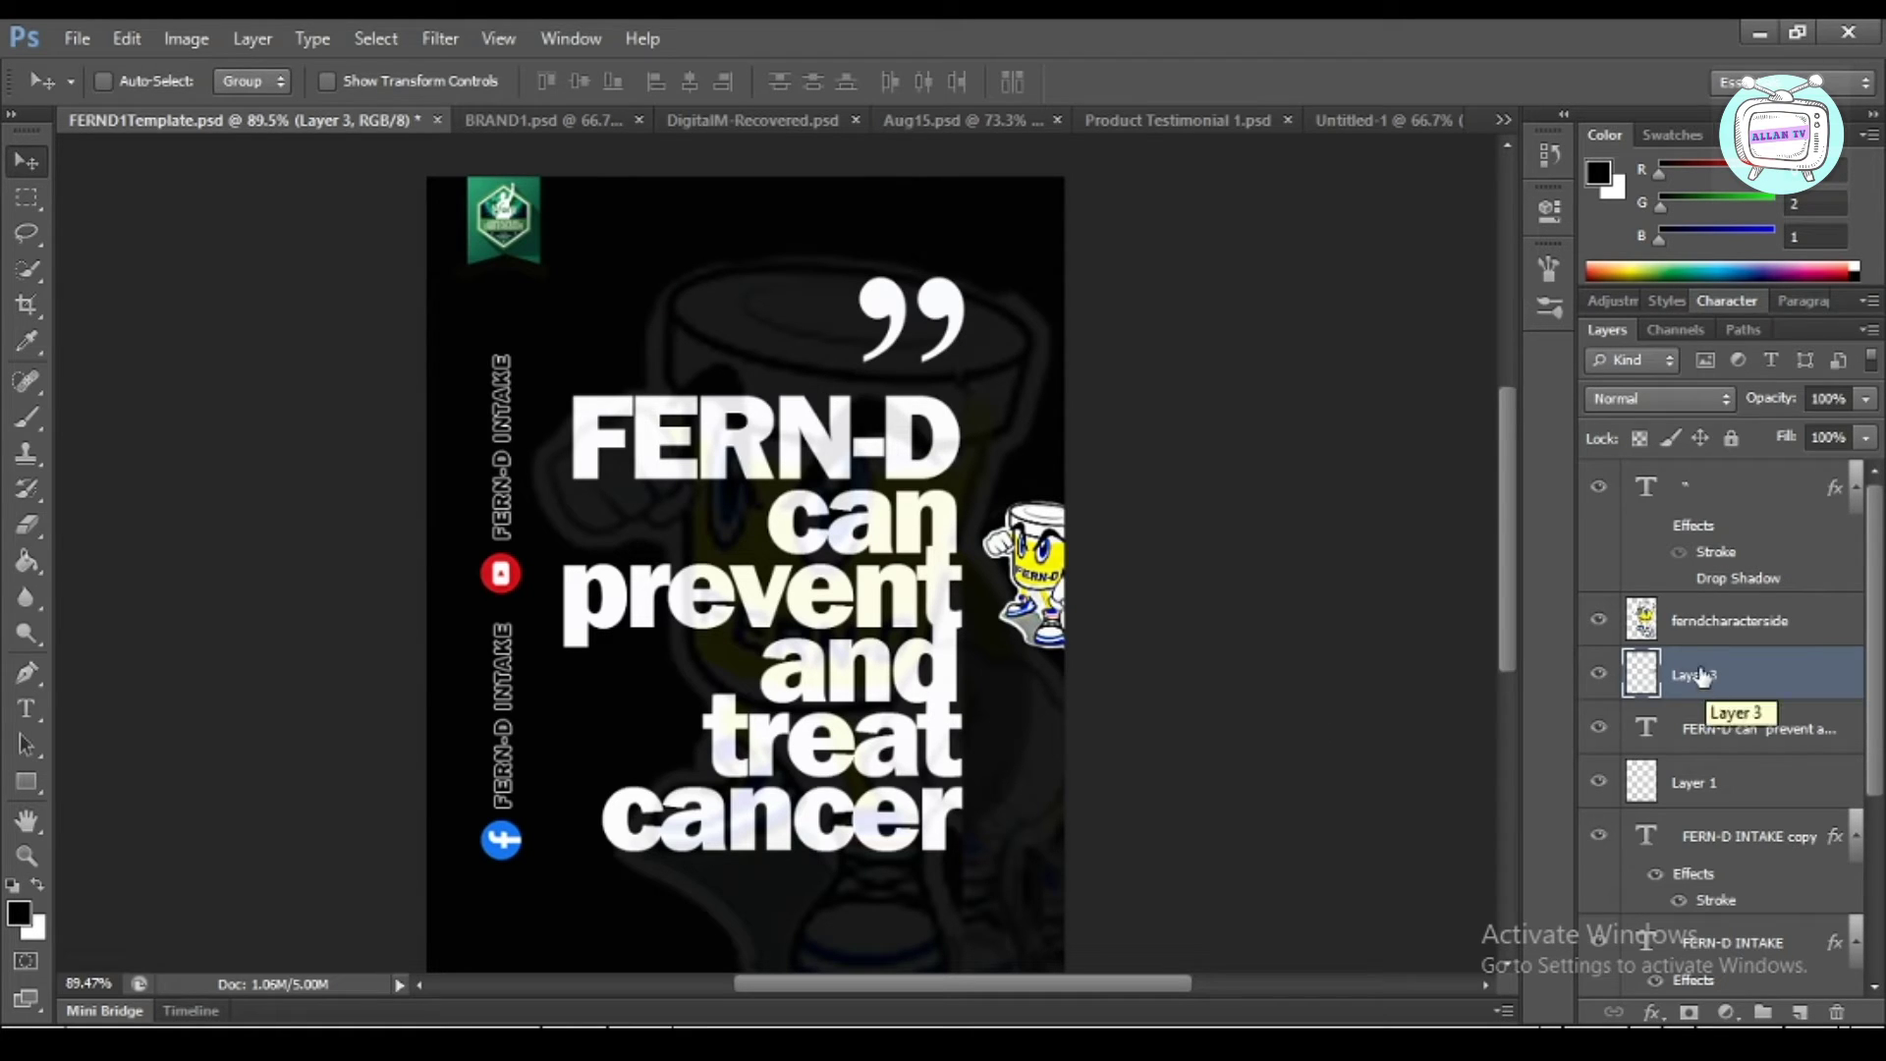
{"action": "left_click", "coordinate": [1682, 637]}
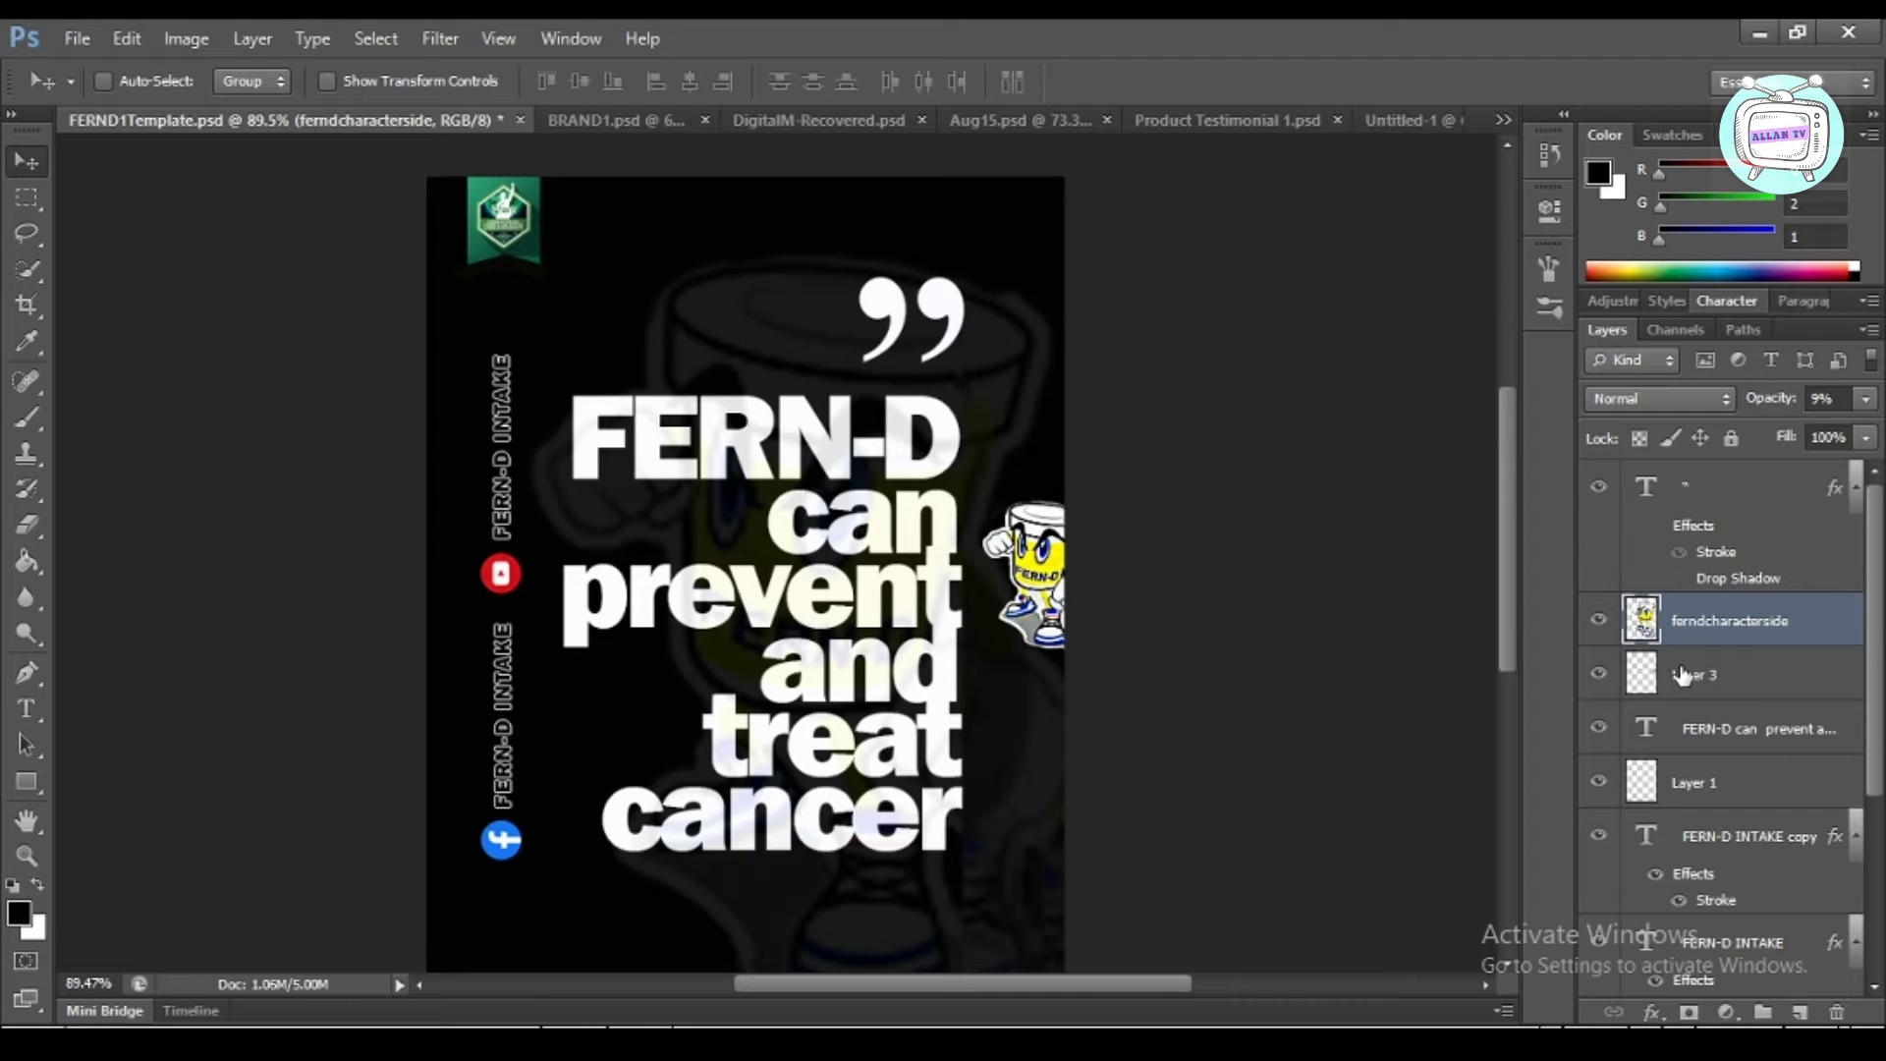
{"action": "left_click", "coordinate": [1686, 674]}
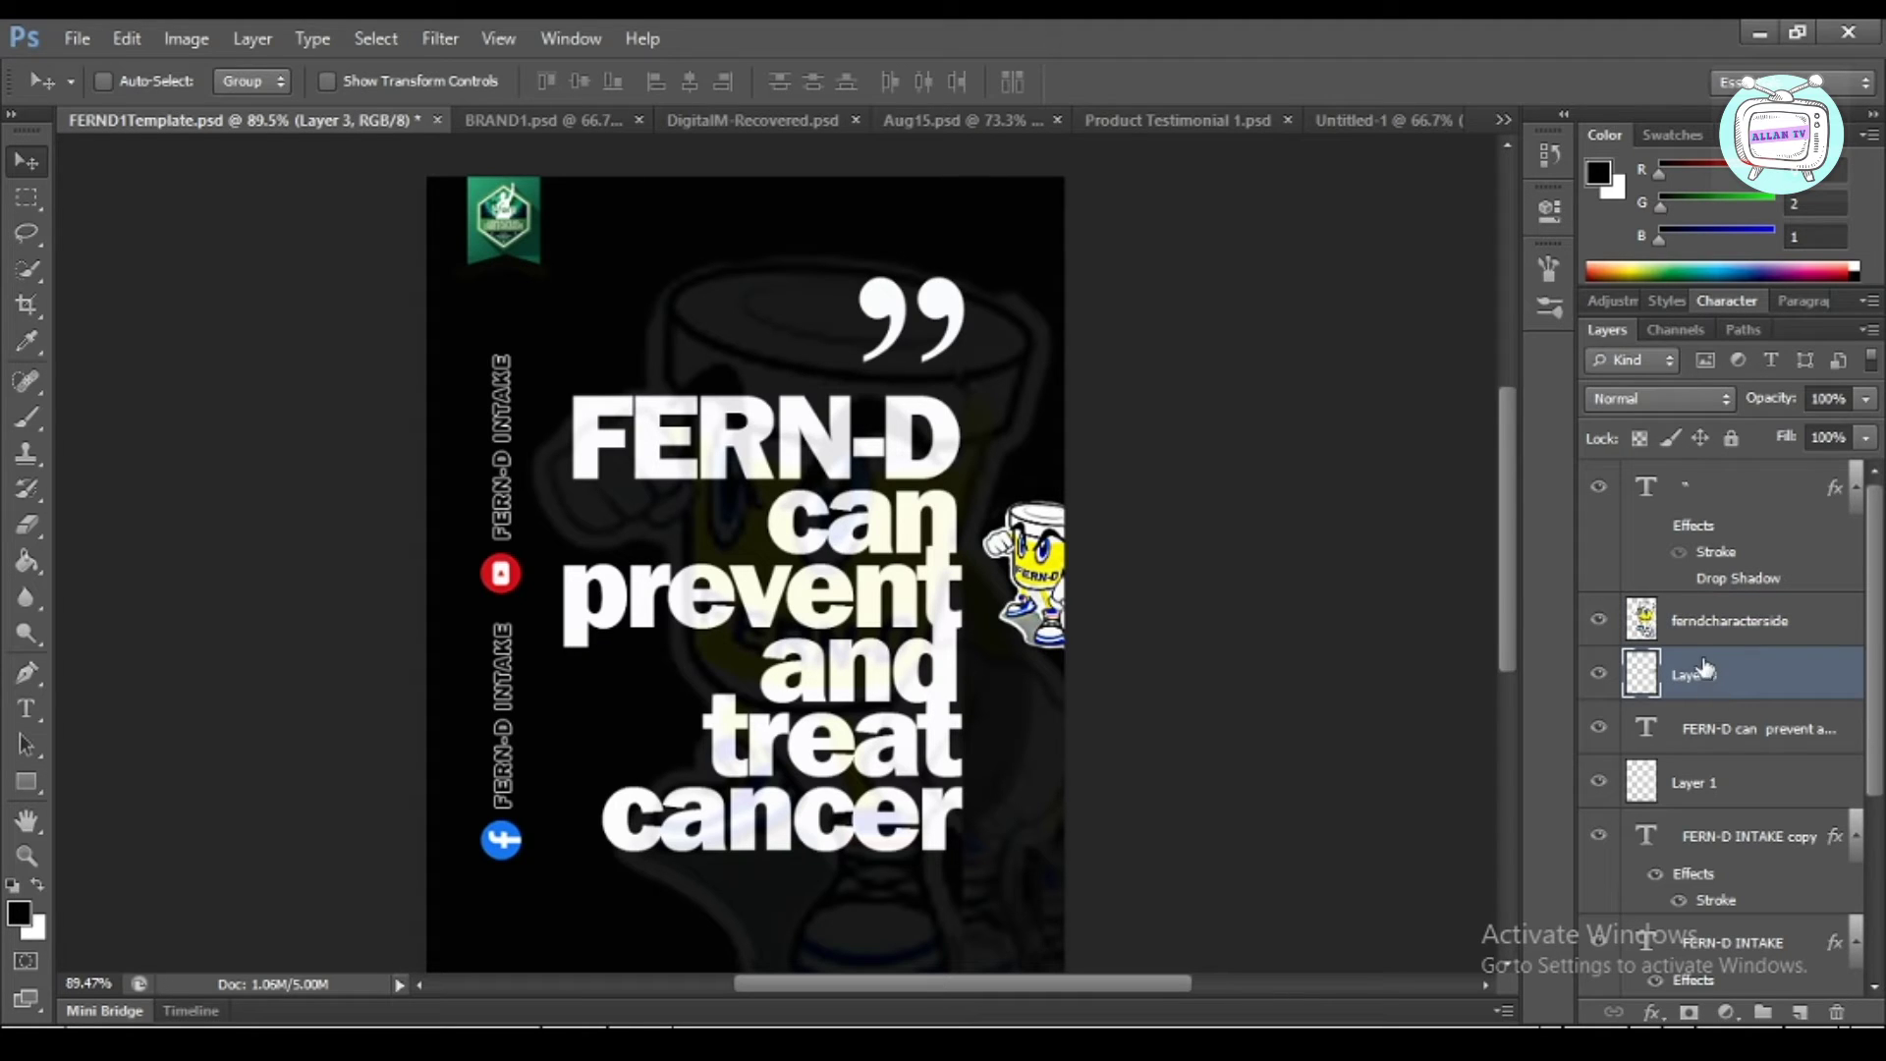
{"action": "double_click", "coordinate": [1715, 619]}
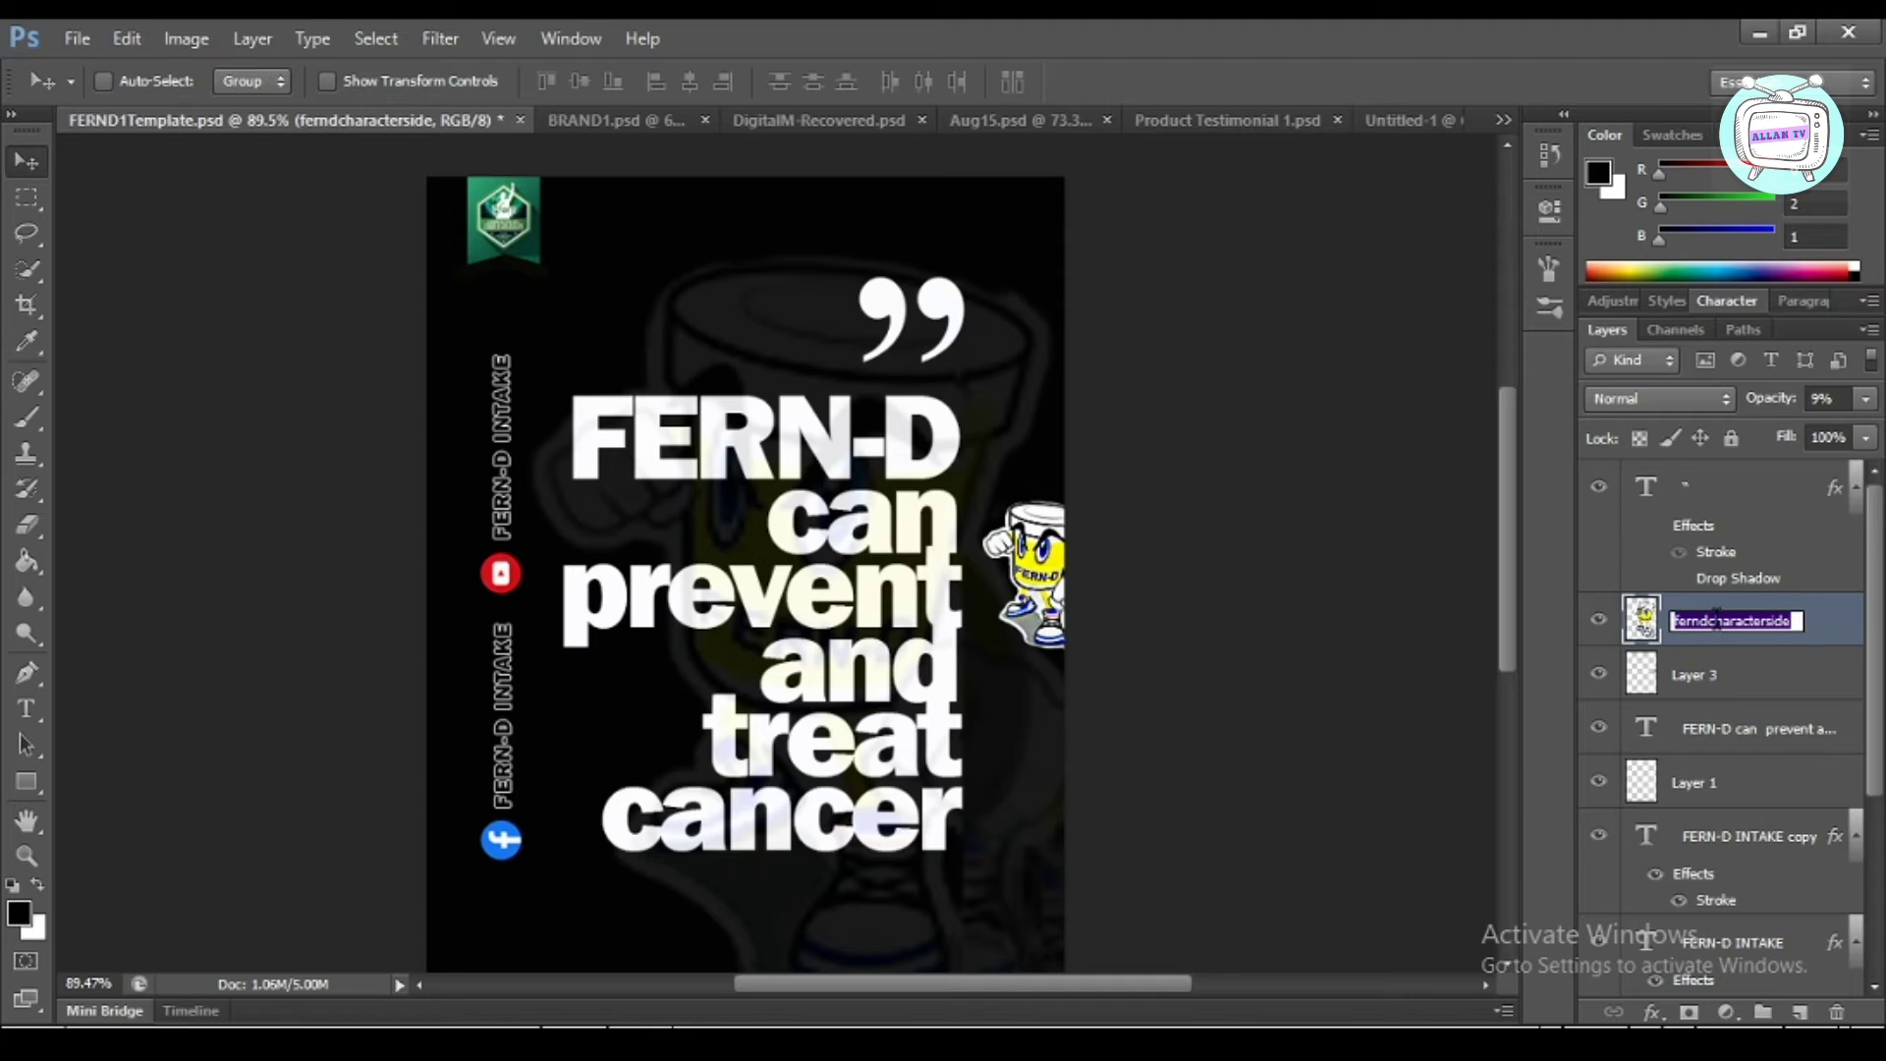
{"action": "type", "text": "big"}
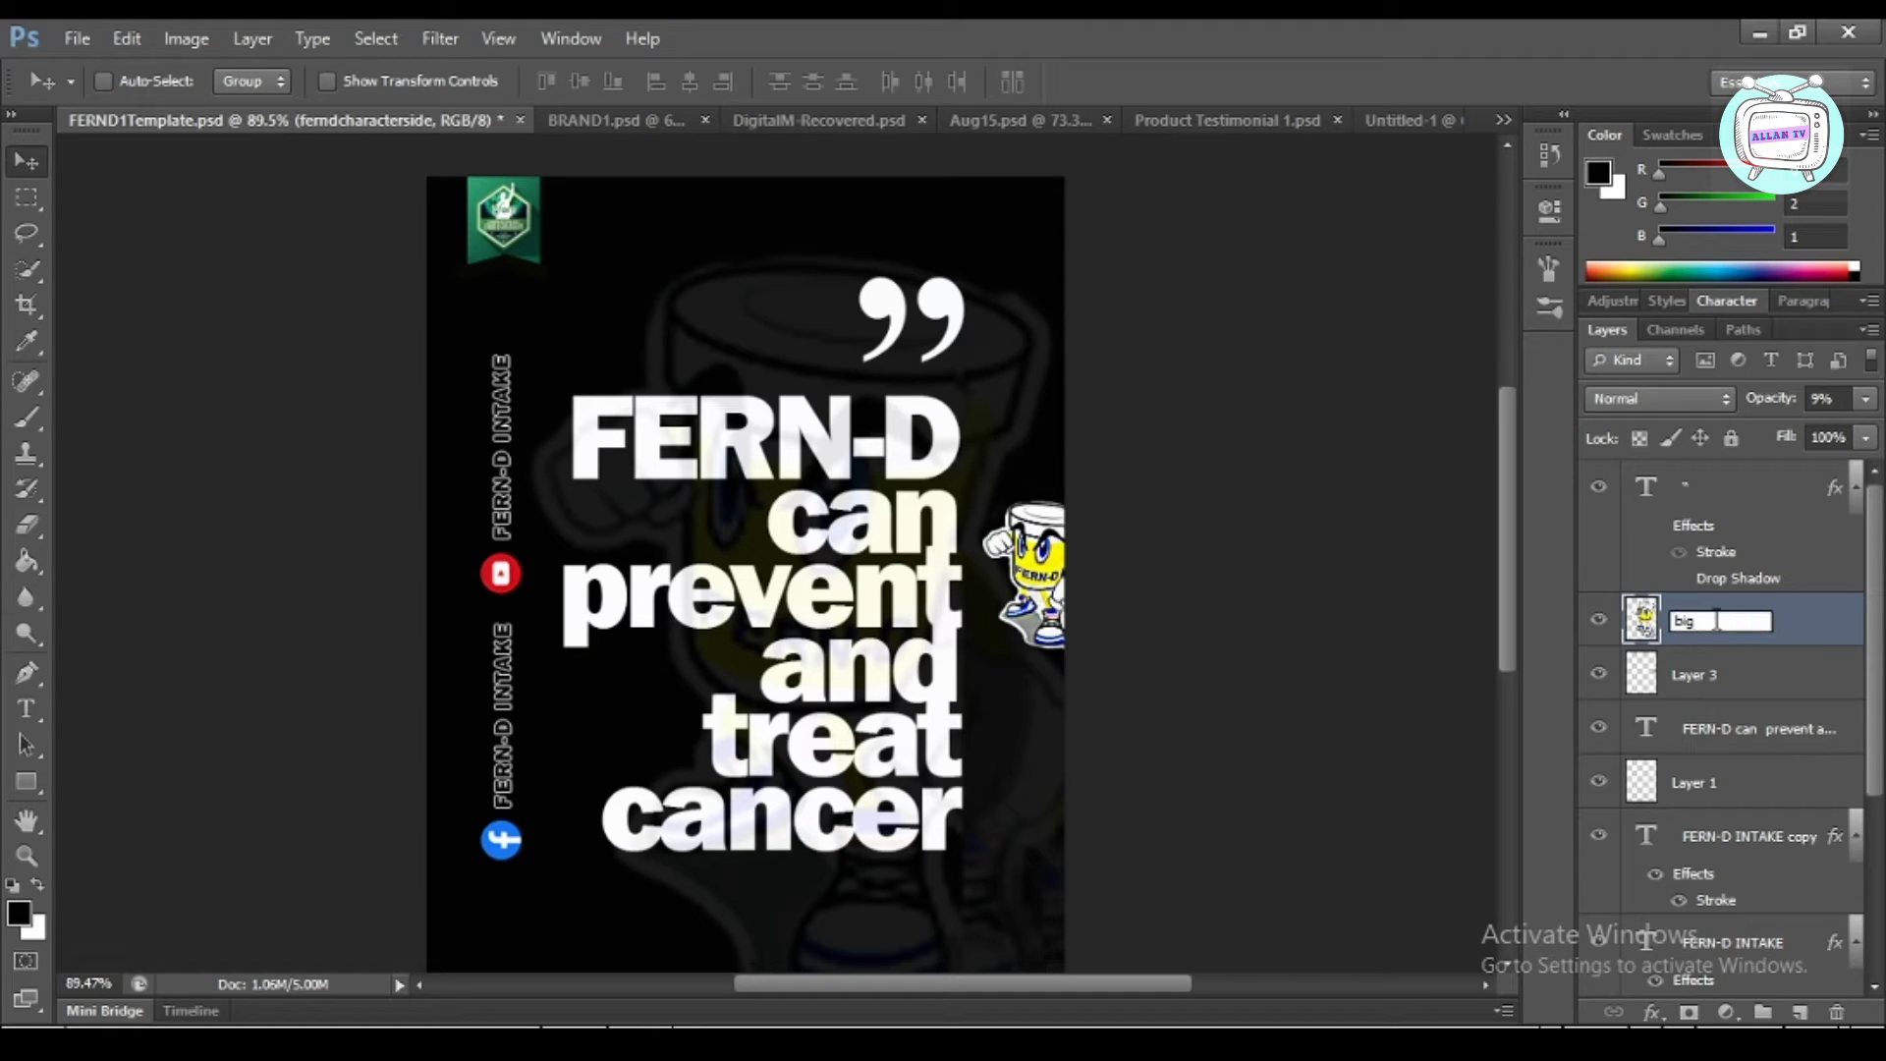
{"action": "type", "text": "fernd"}
Rename Layer 3, which holds the small mascot at the poster's edge, as sidefernd
{"action": "left_click", "coordinate": [1702, 676]}
{"action": "double_click", "coordinate": [1702, 676]}
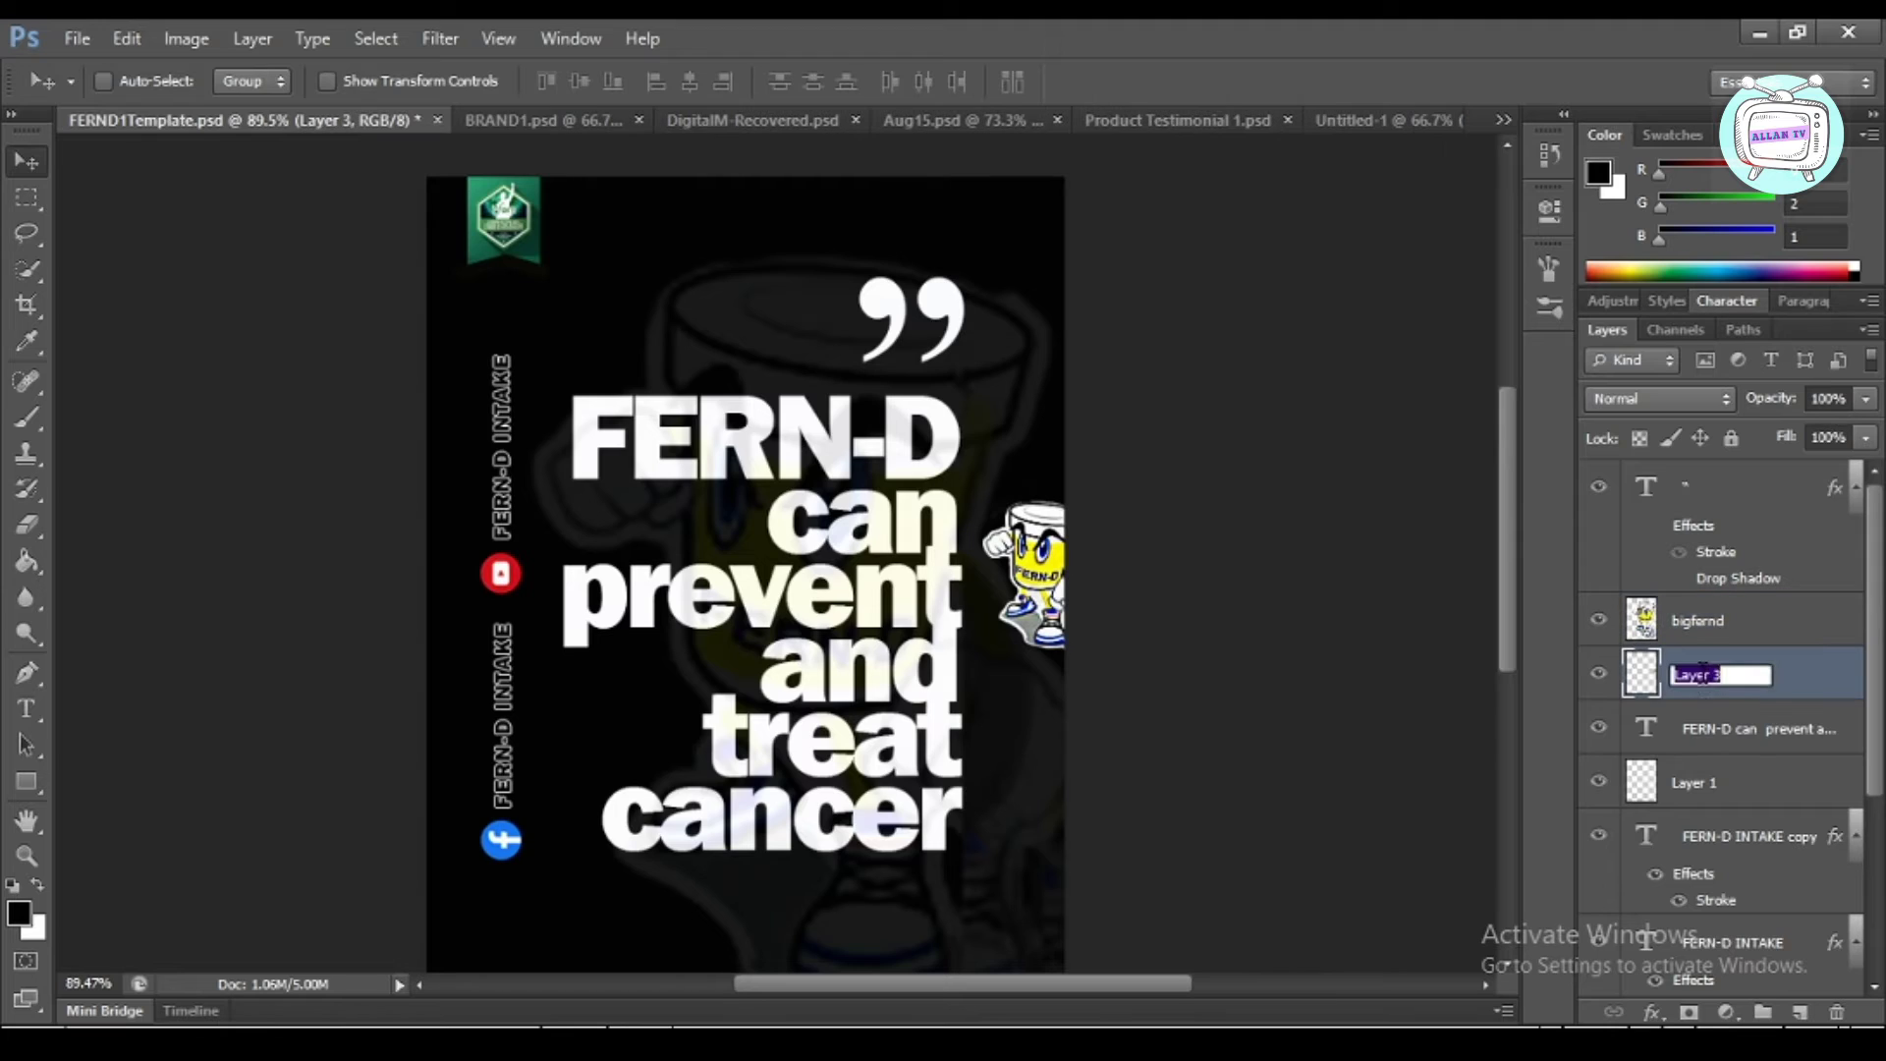
{"action": "type", "text": "sidefernd"}
{"action": "key", "text": "Return"}
{"action": "left_click", "coordinate": [1740, 735]}
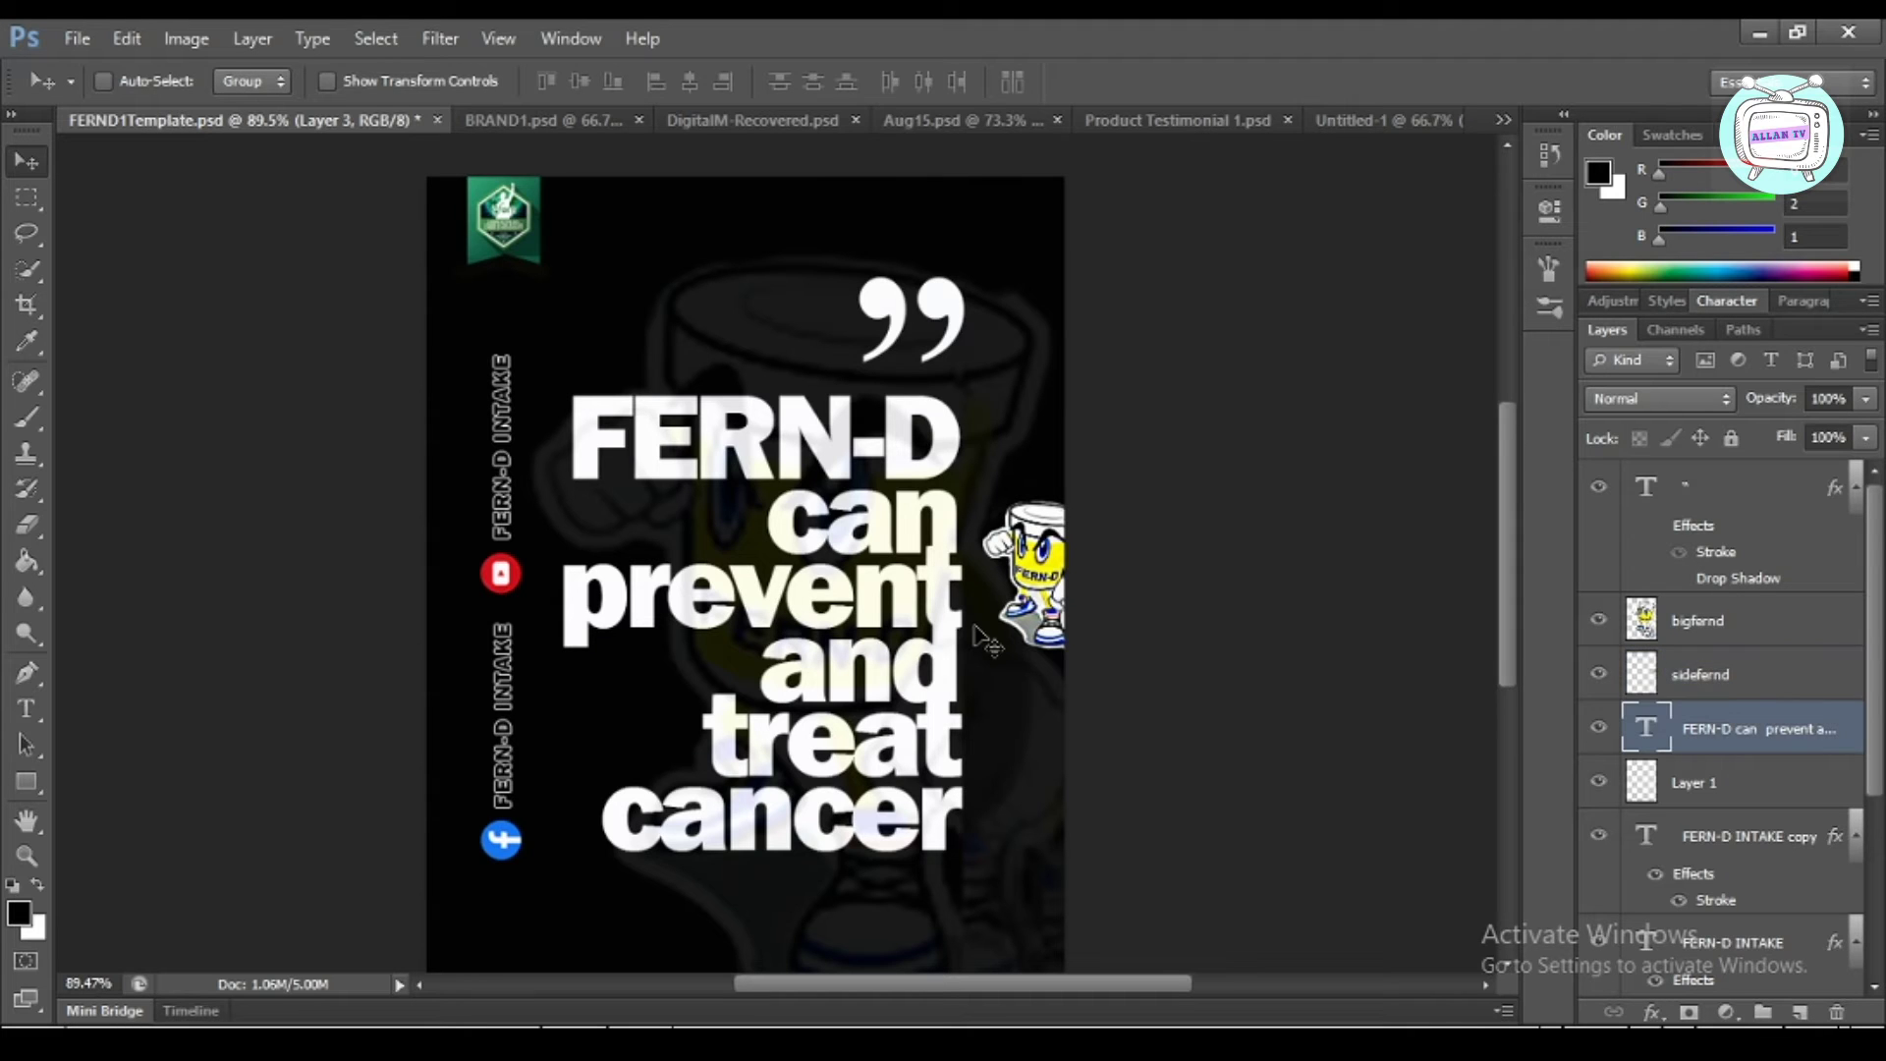
{"action": "scroll", "coordinate": [986, 640], "scroll_direction": "down", "scroll_amount": 5}
{"action": "scroll", "coordinate": [986, 640], "scroll_direction": "up", "scroll_amount": 3}
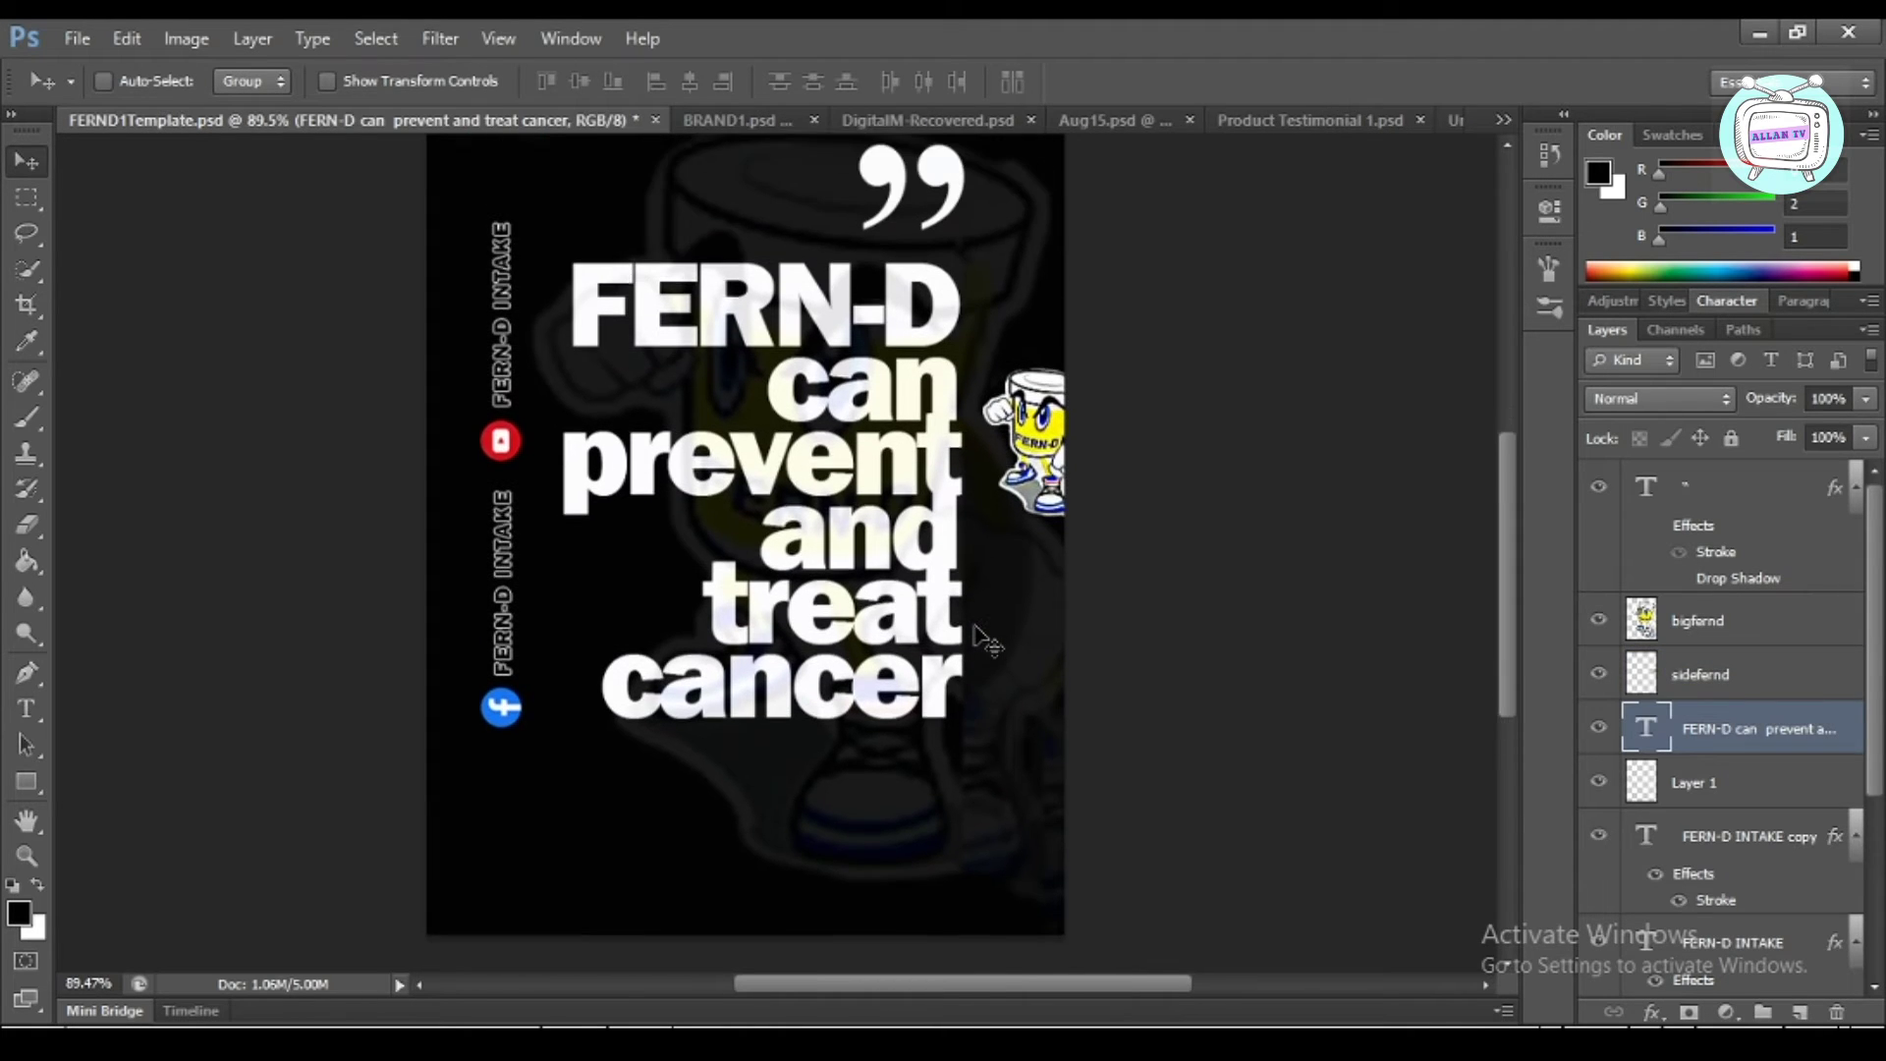
{"action": "scroll", "coordinate": [982, 637], "scroll_direction": "up", "scroll_amount": 1, "text": "alt"}
{"action": "scroll", "coordinate": [982, 637], "scroll_direction": "down", "scroll_amount": 4, "text": "alt"}
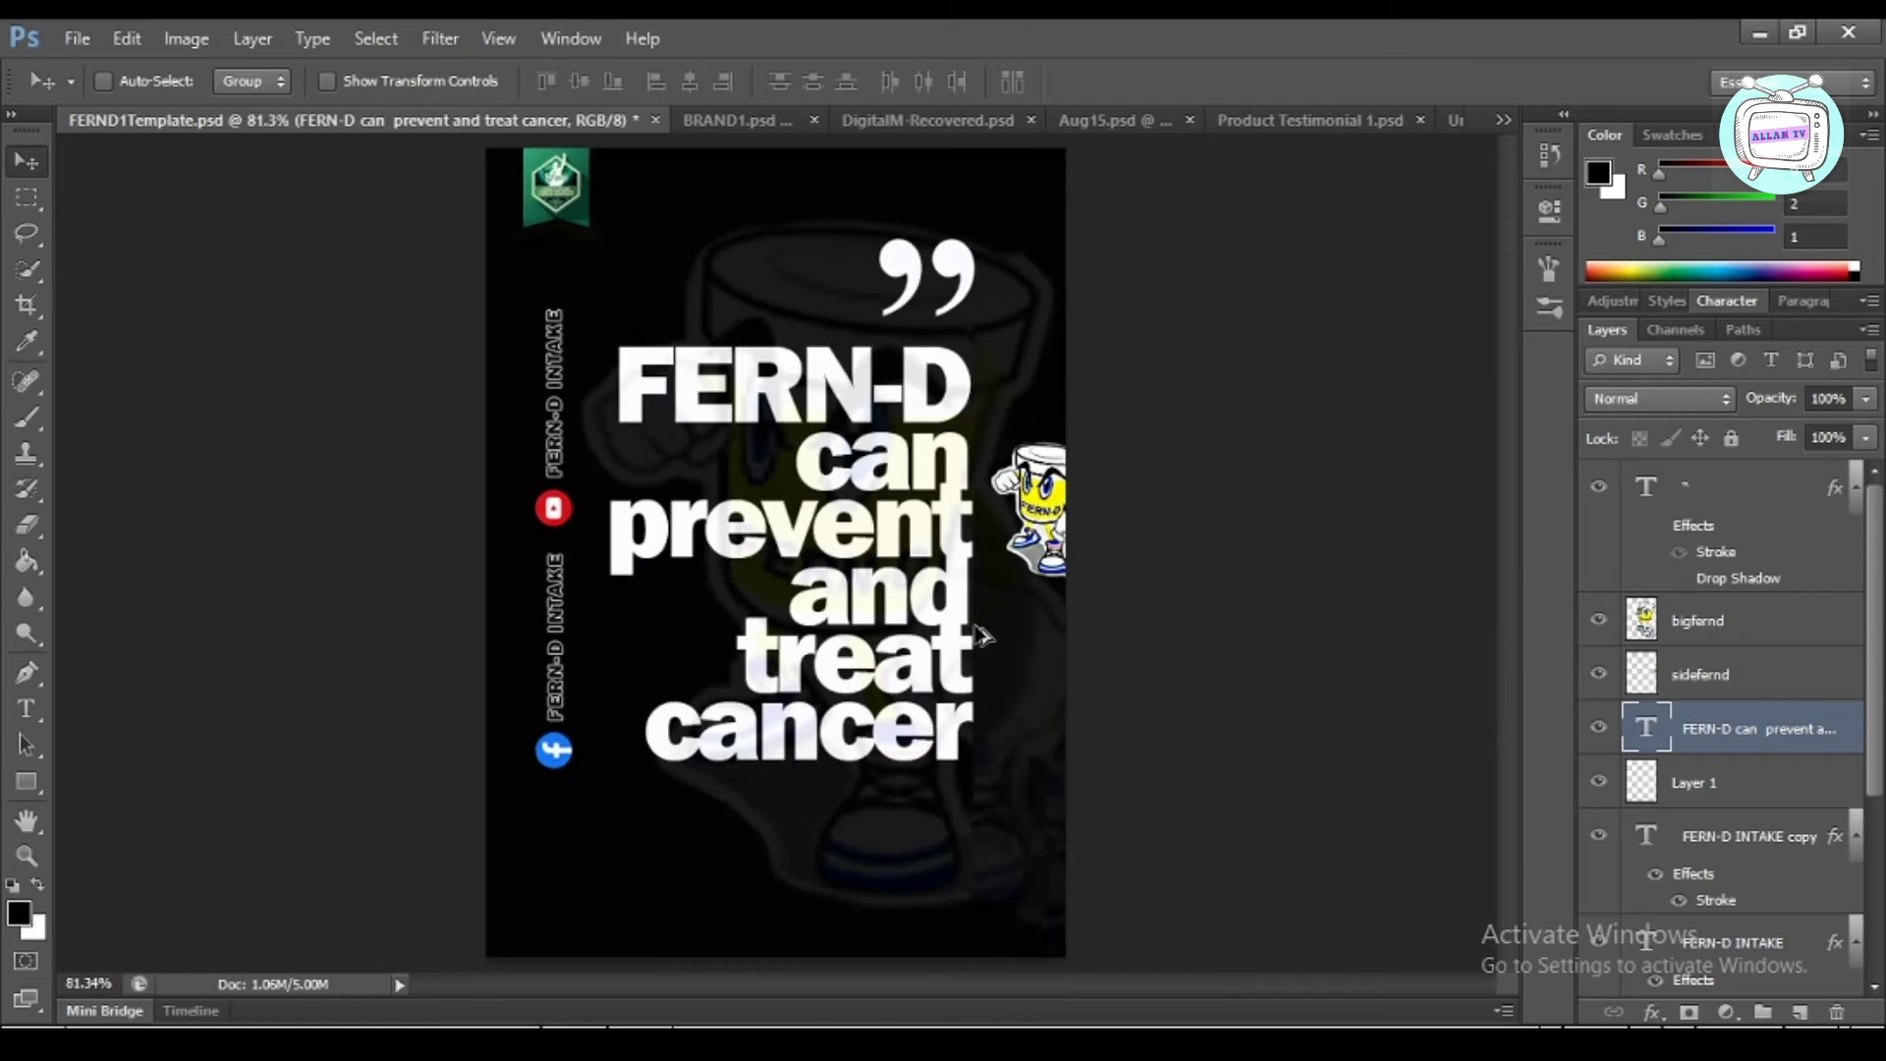
{"action": "scroll", "coordinate": [983, 637], "scroll_direction": "up", "scroll_amount": 2, "text": "alt"}
Try to fill the Background layer with a dark green foreground colour using the Paint Bucket
{"action": "scroll", "coordinate": [1601, 829], "scroll_direction": "down", "scroll_amount": 5}
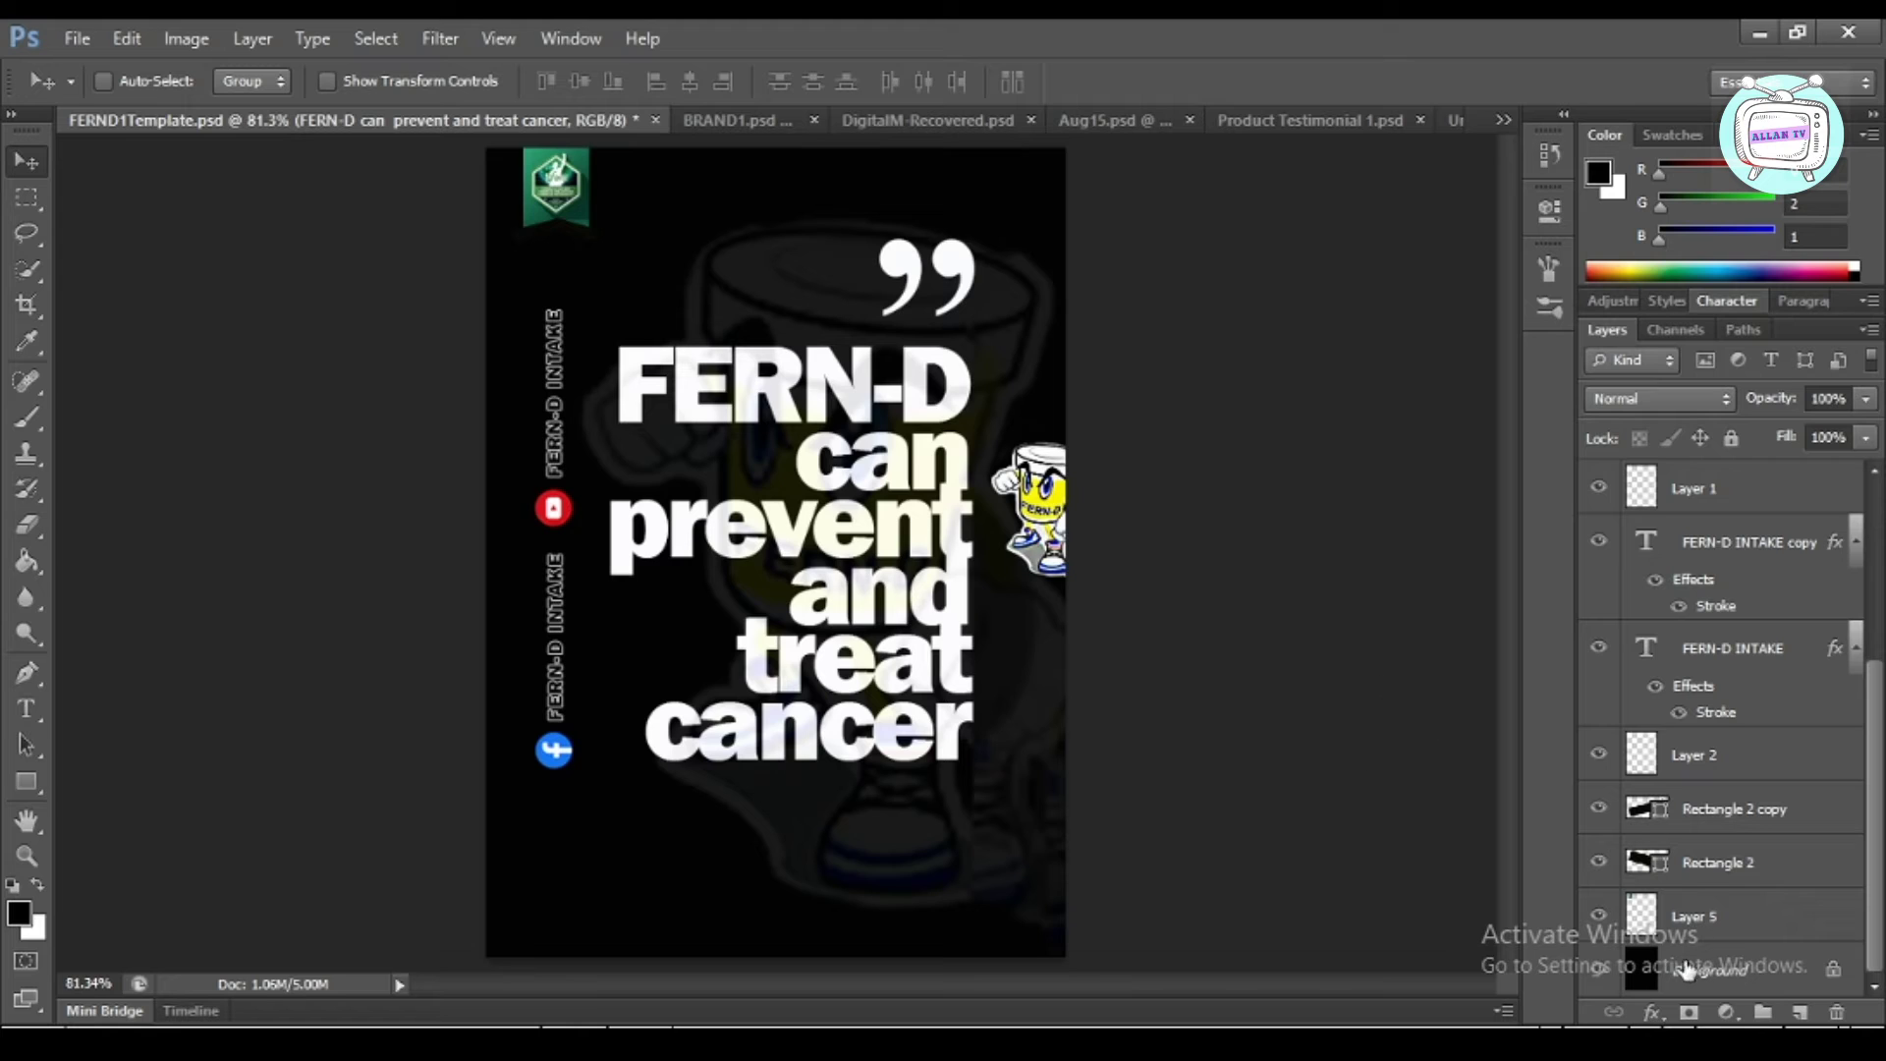
{"action": "left_click", "coordinate": [1675, 971]}
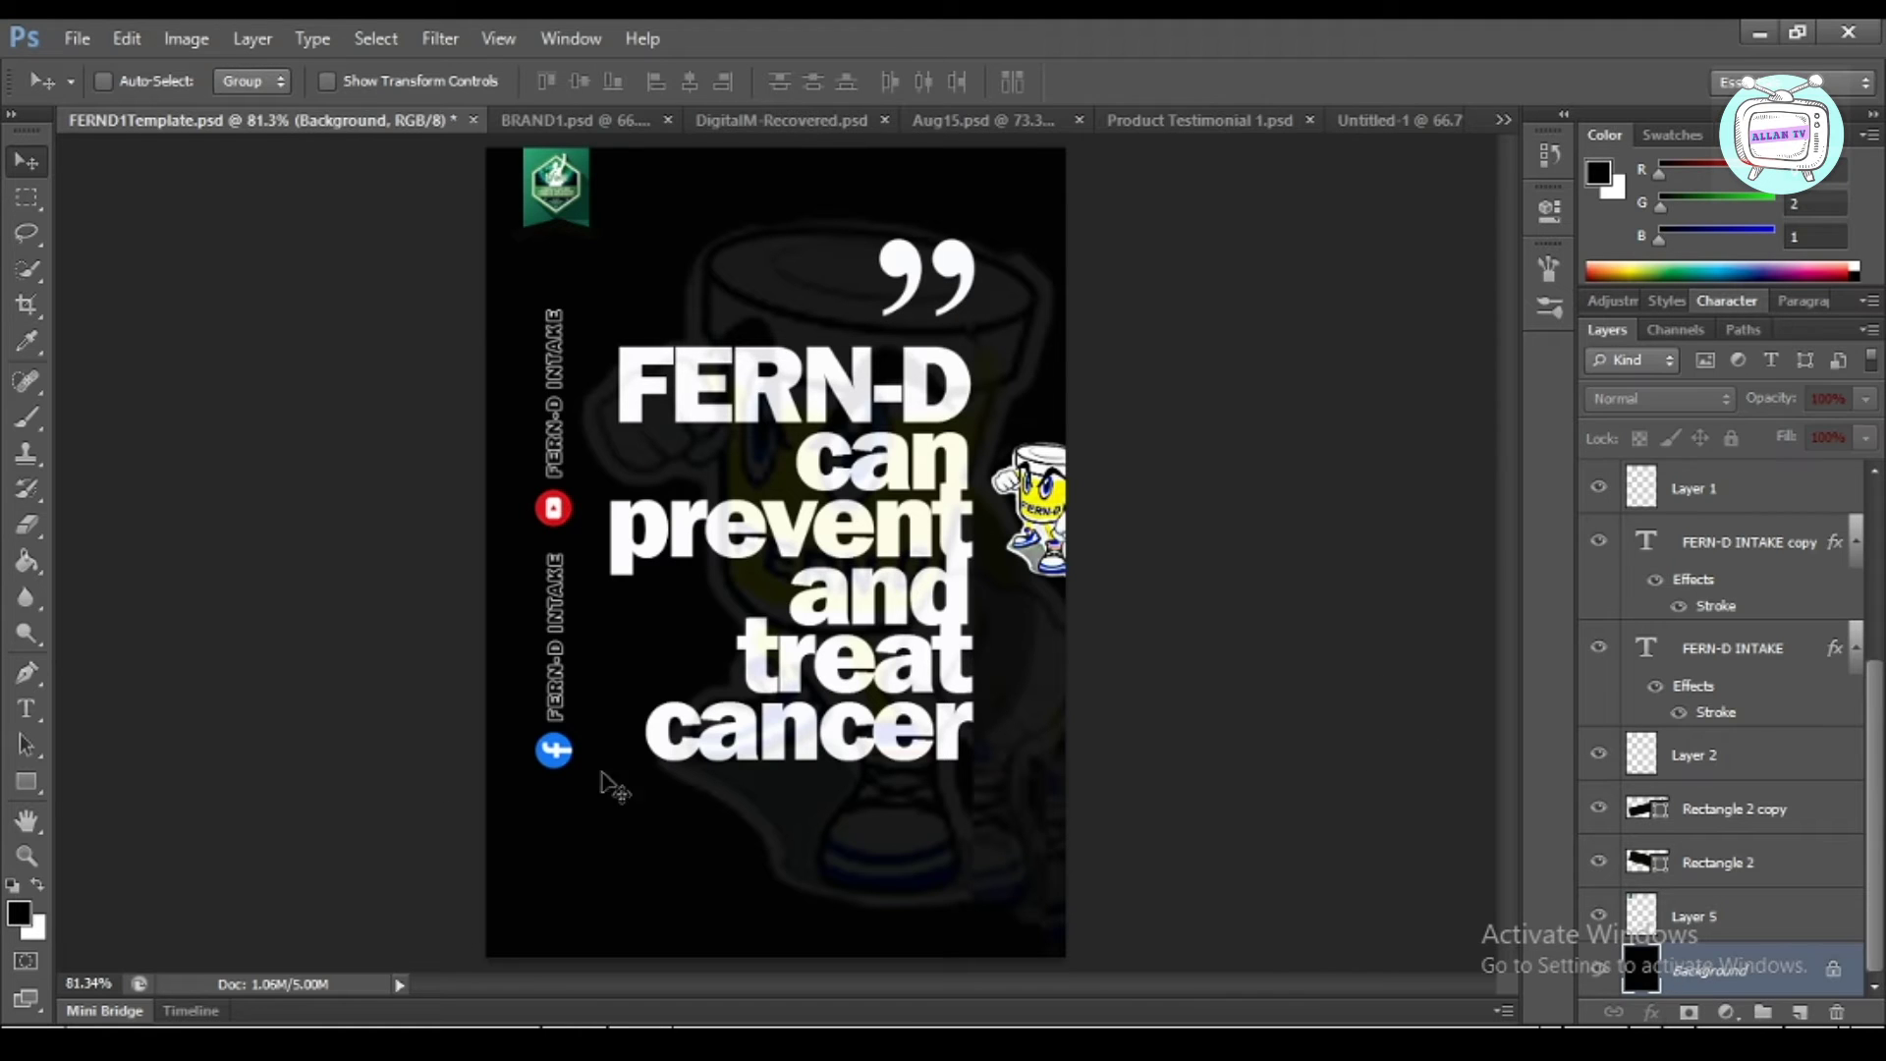
{"action": "left_click", "coordinate": [18, 914]}
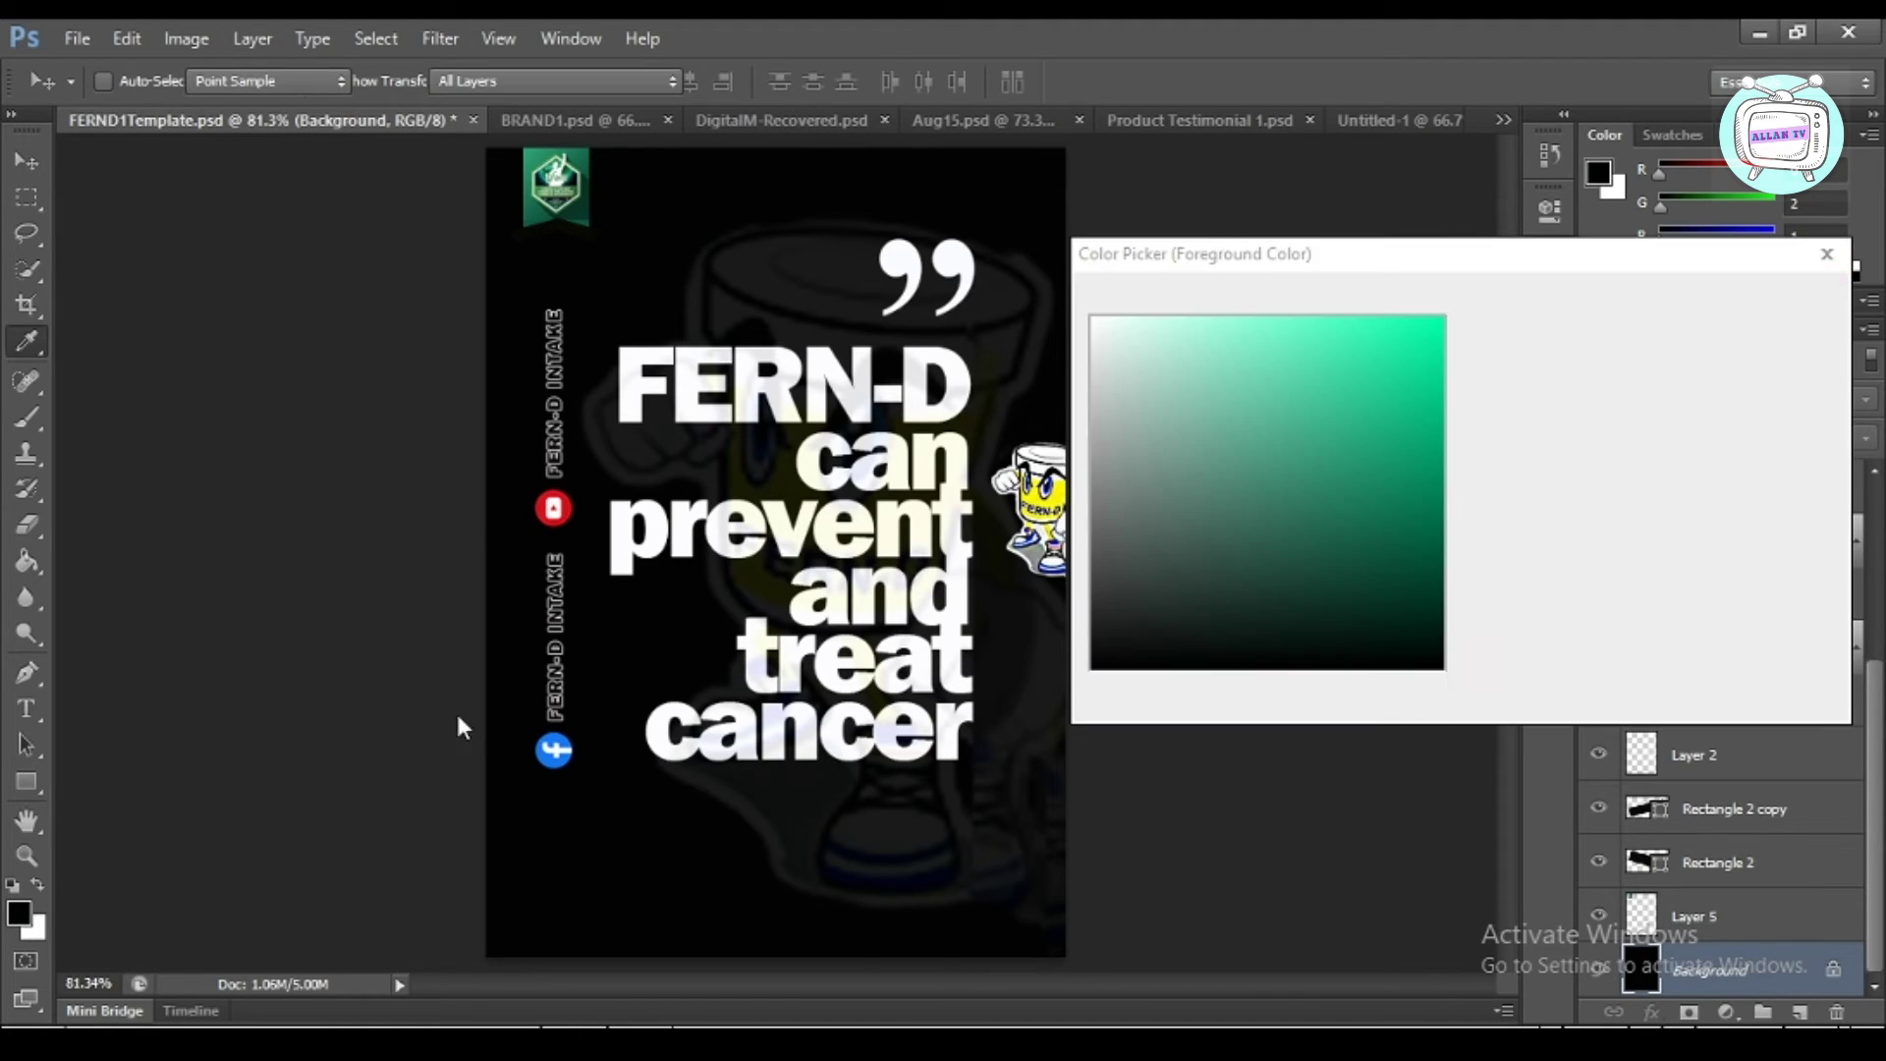
{"action": "left_click", "coordinate": [1346, 427]}
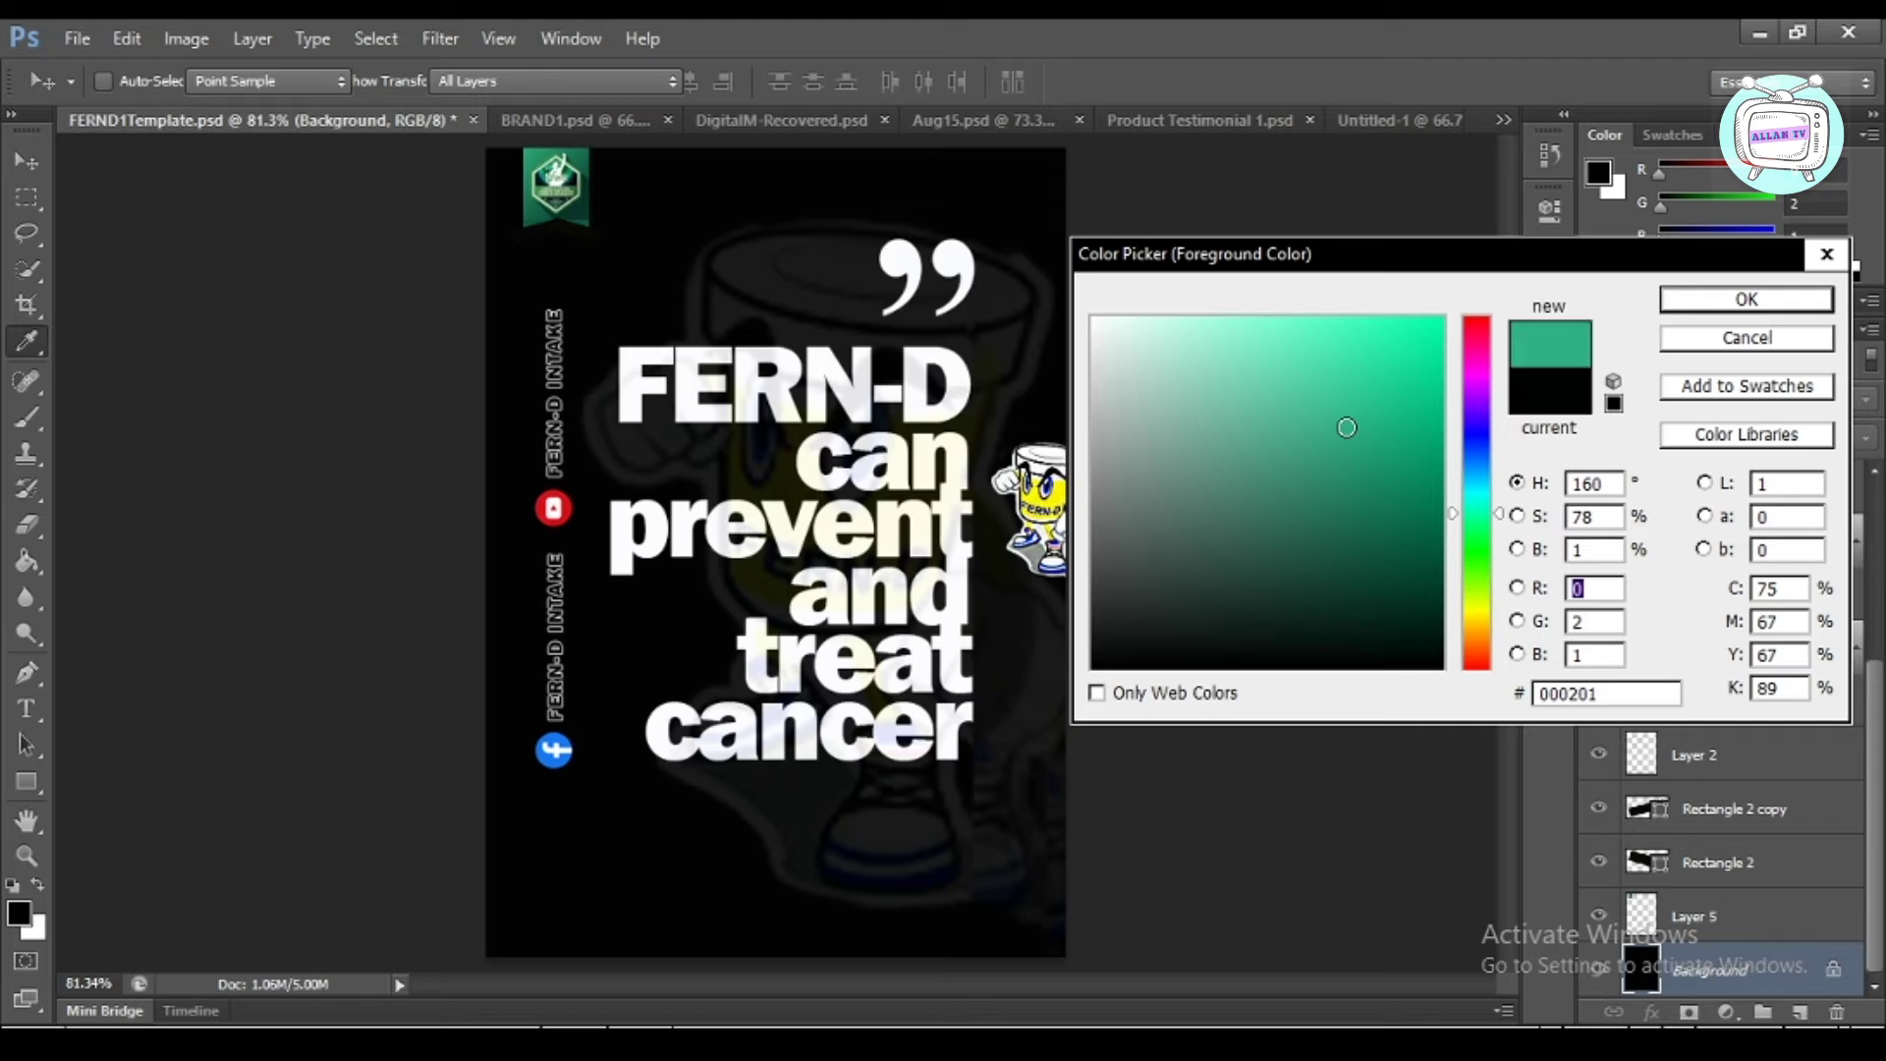
{"action": "left_click", "coordinate": [1347, 501]}
{"action": "left_click", "coordinate": [1798, 311]}
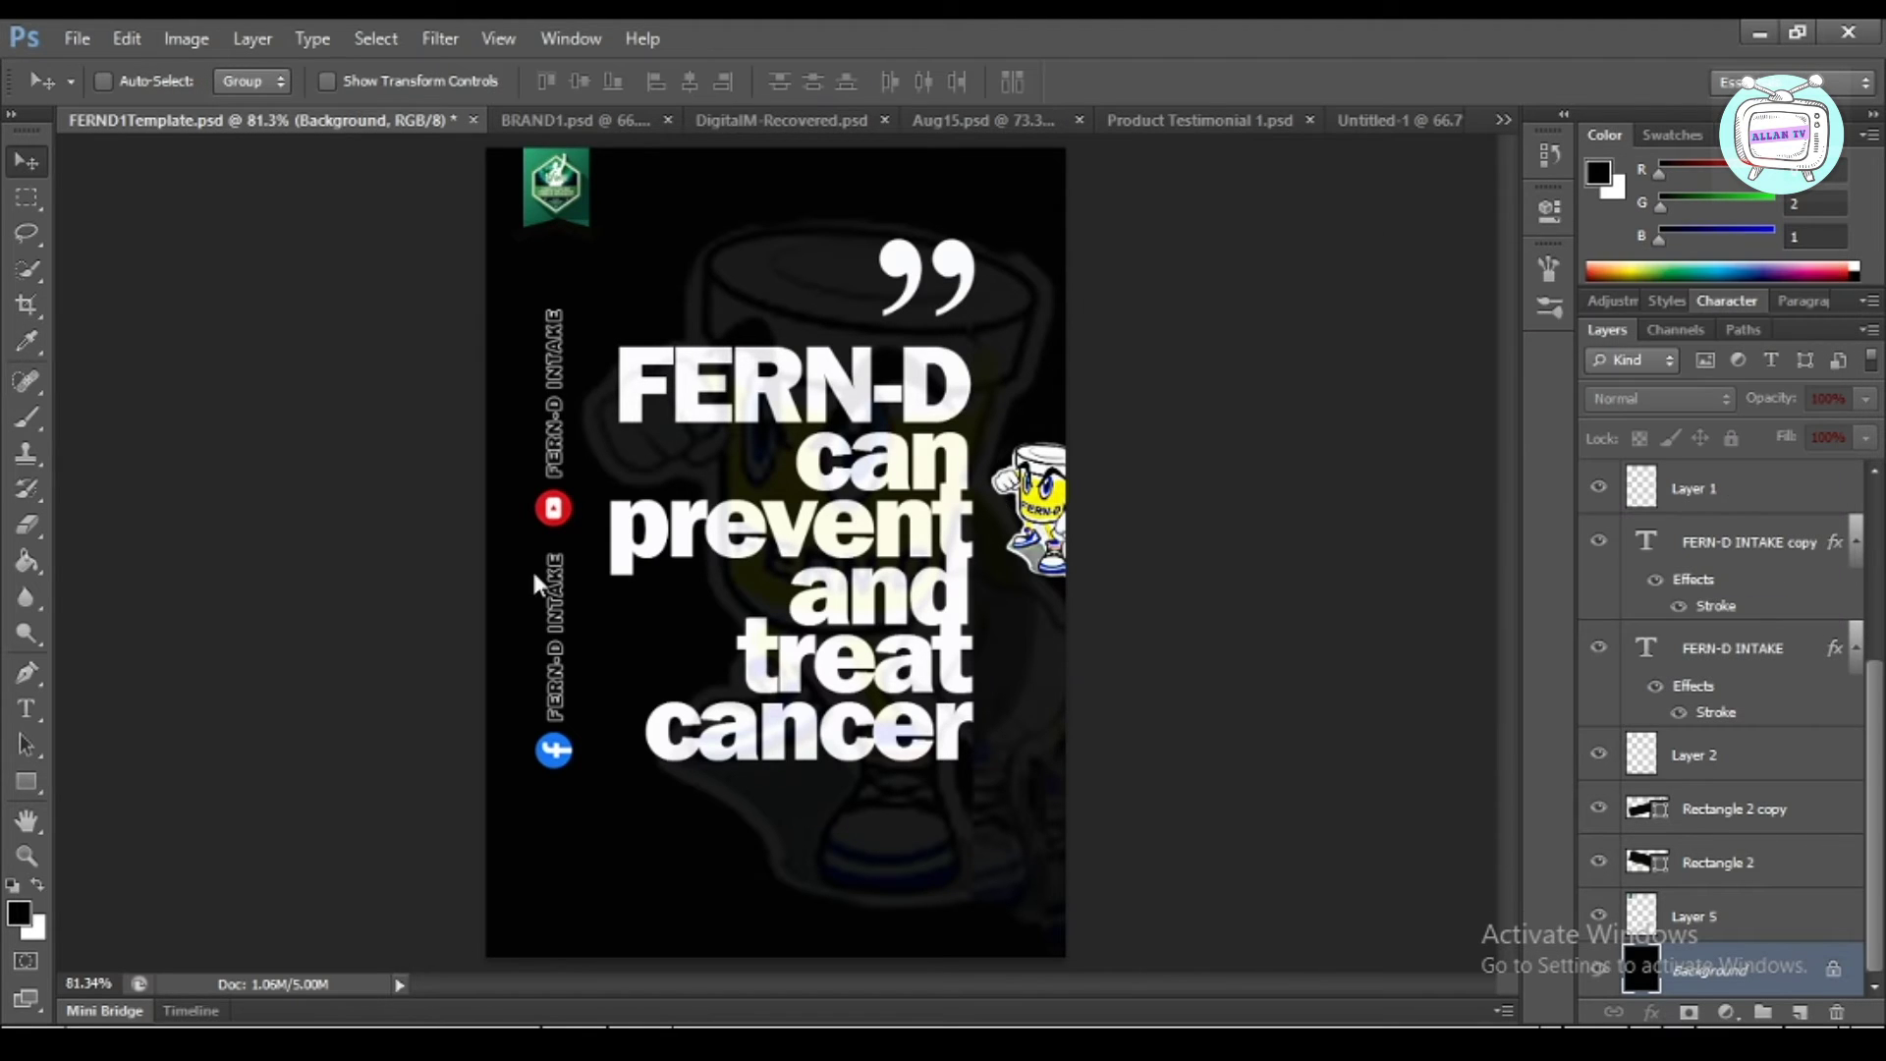
{"action": "left_click", "coordinate": [26, 561]}
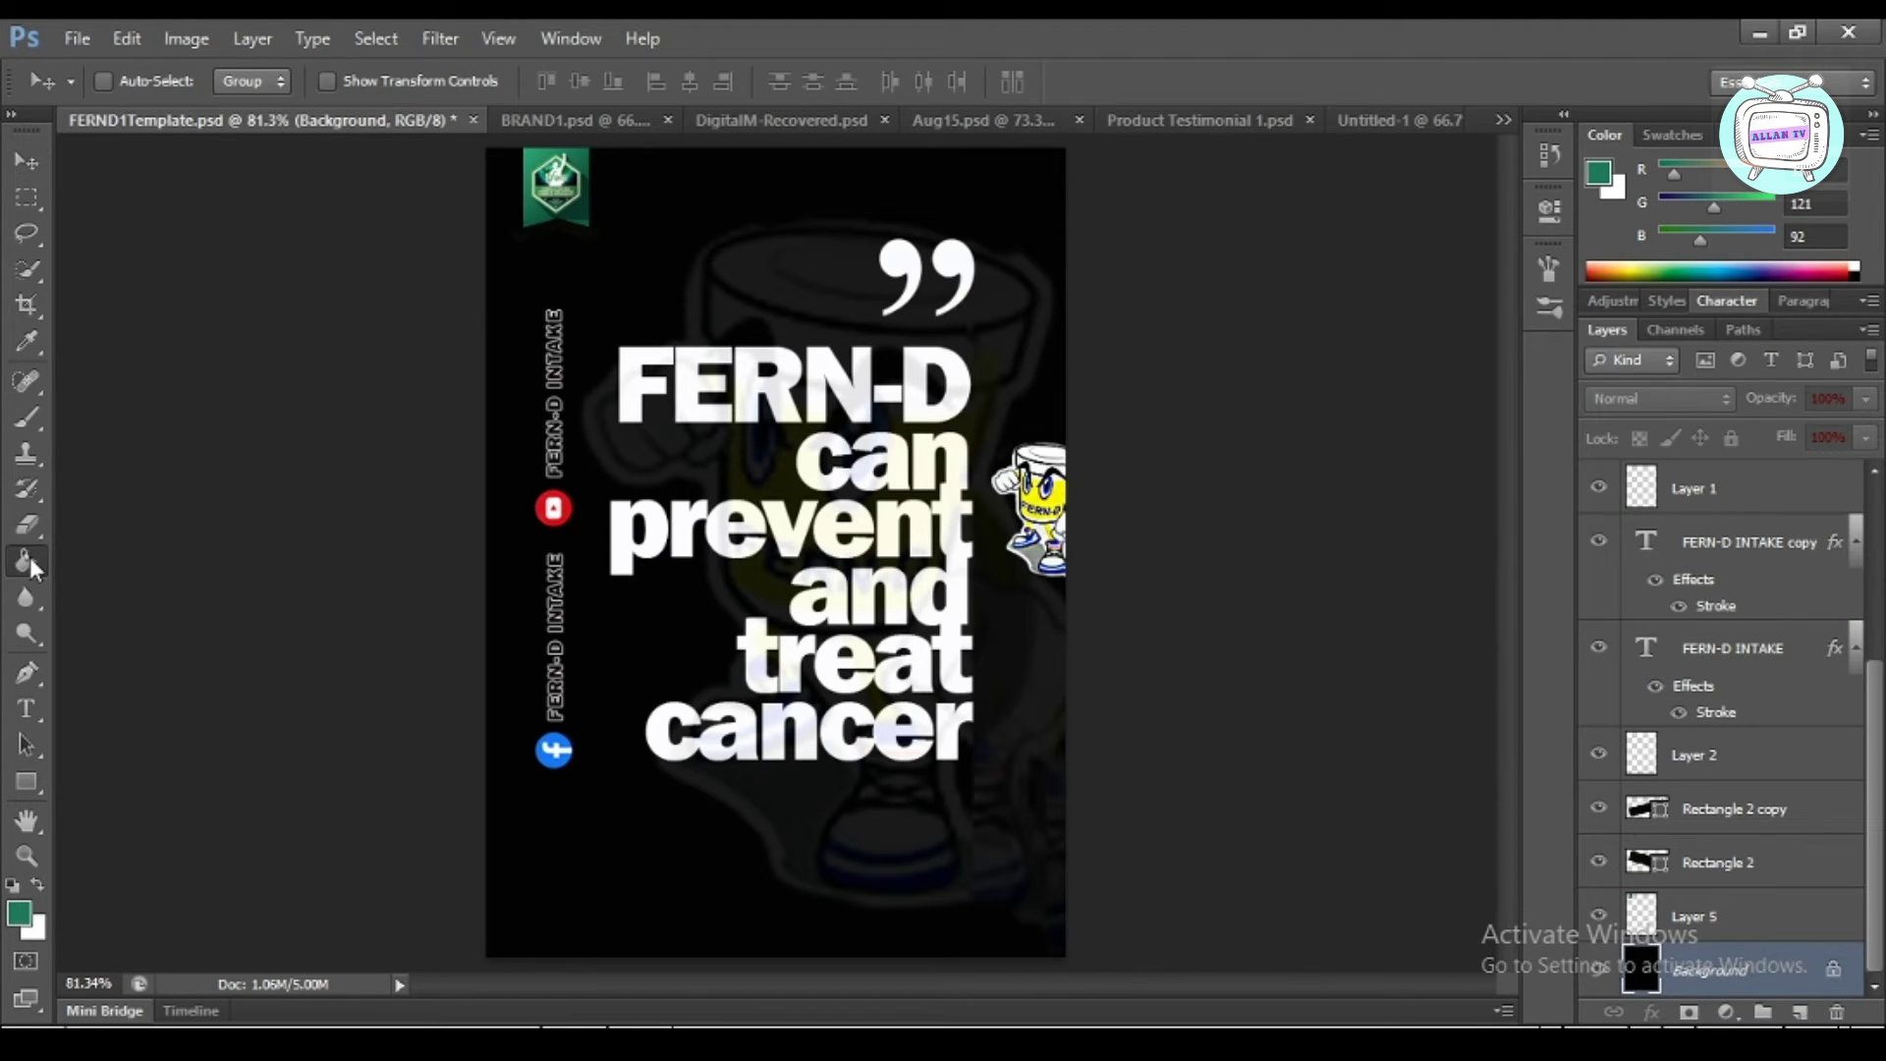
{"action": "left_click", "coordinate": [576, 848]}
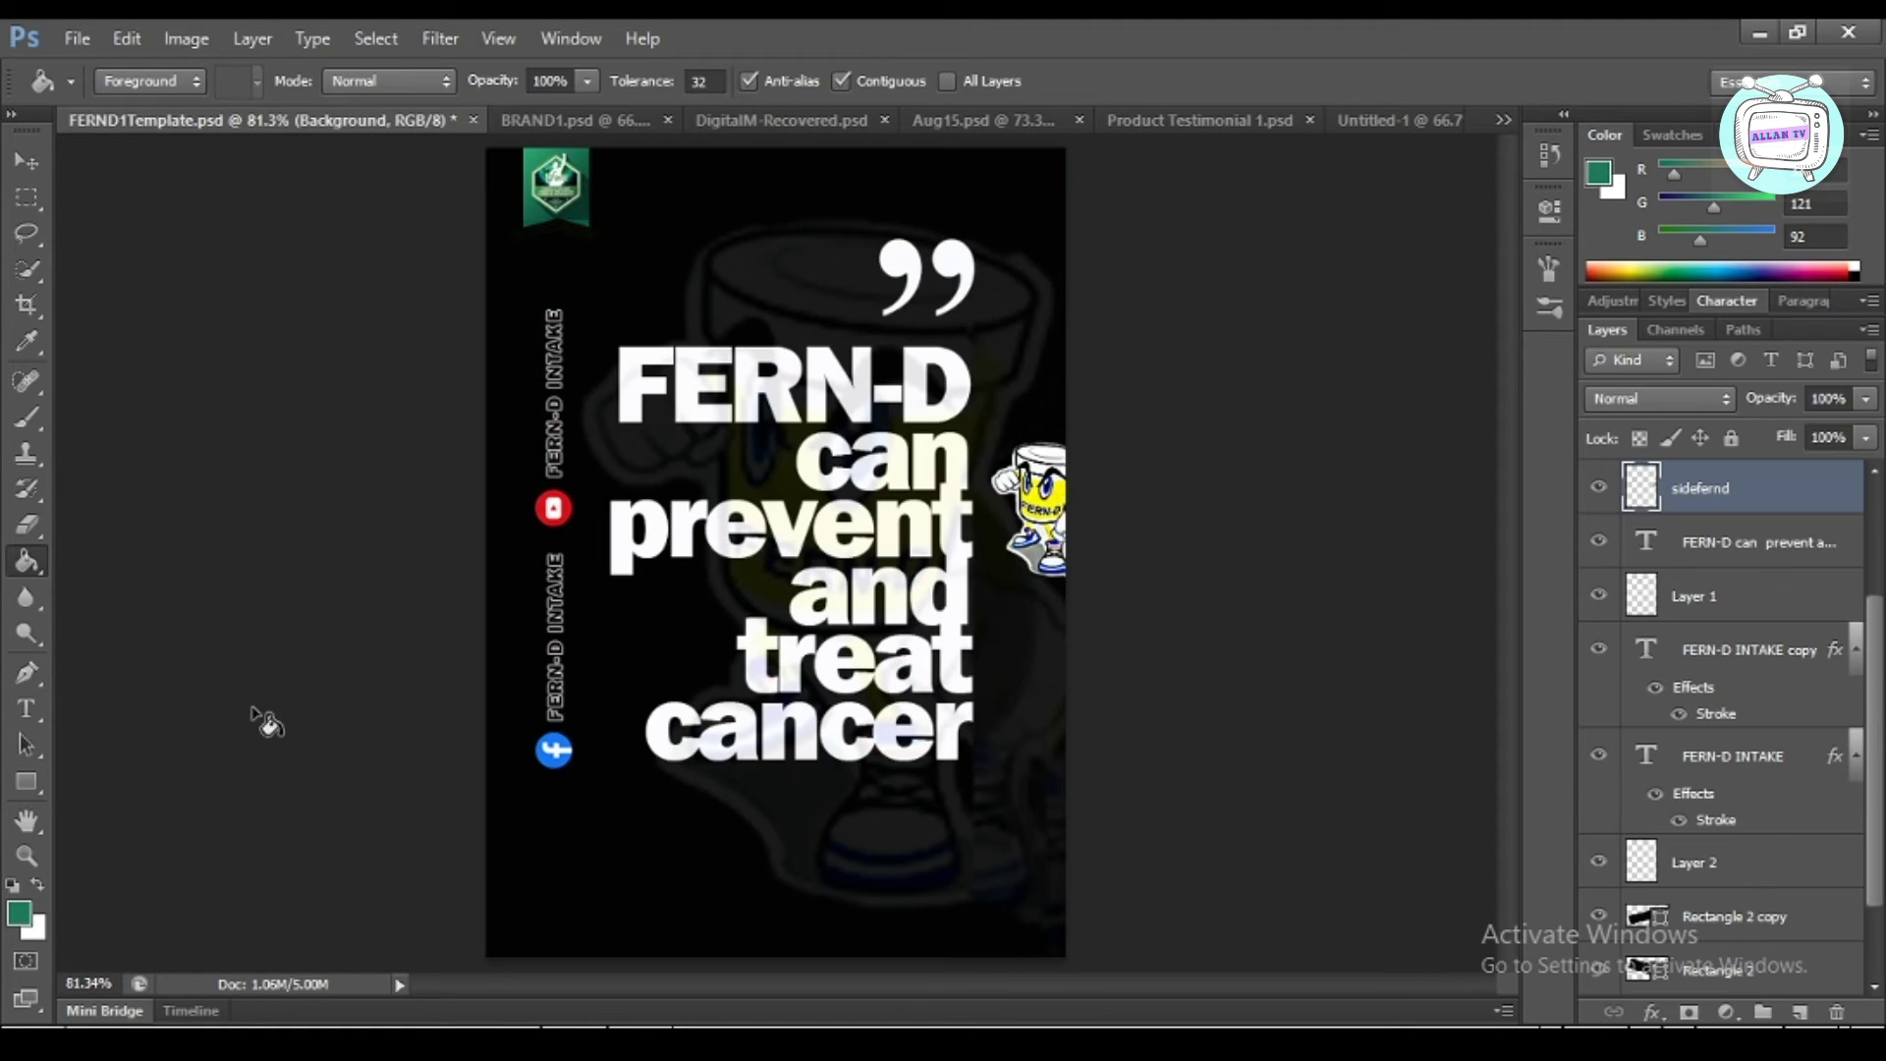
{"action": "left_click", "coordinate": [25, 159]}
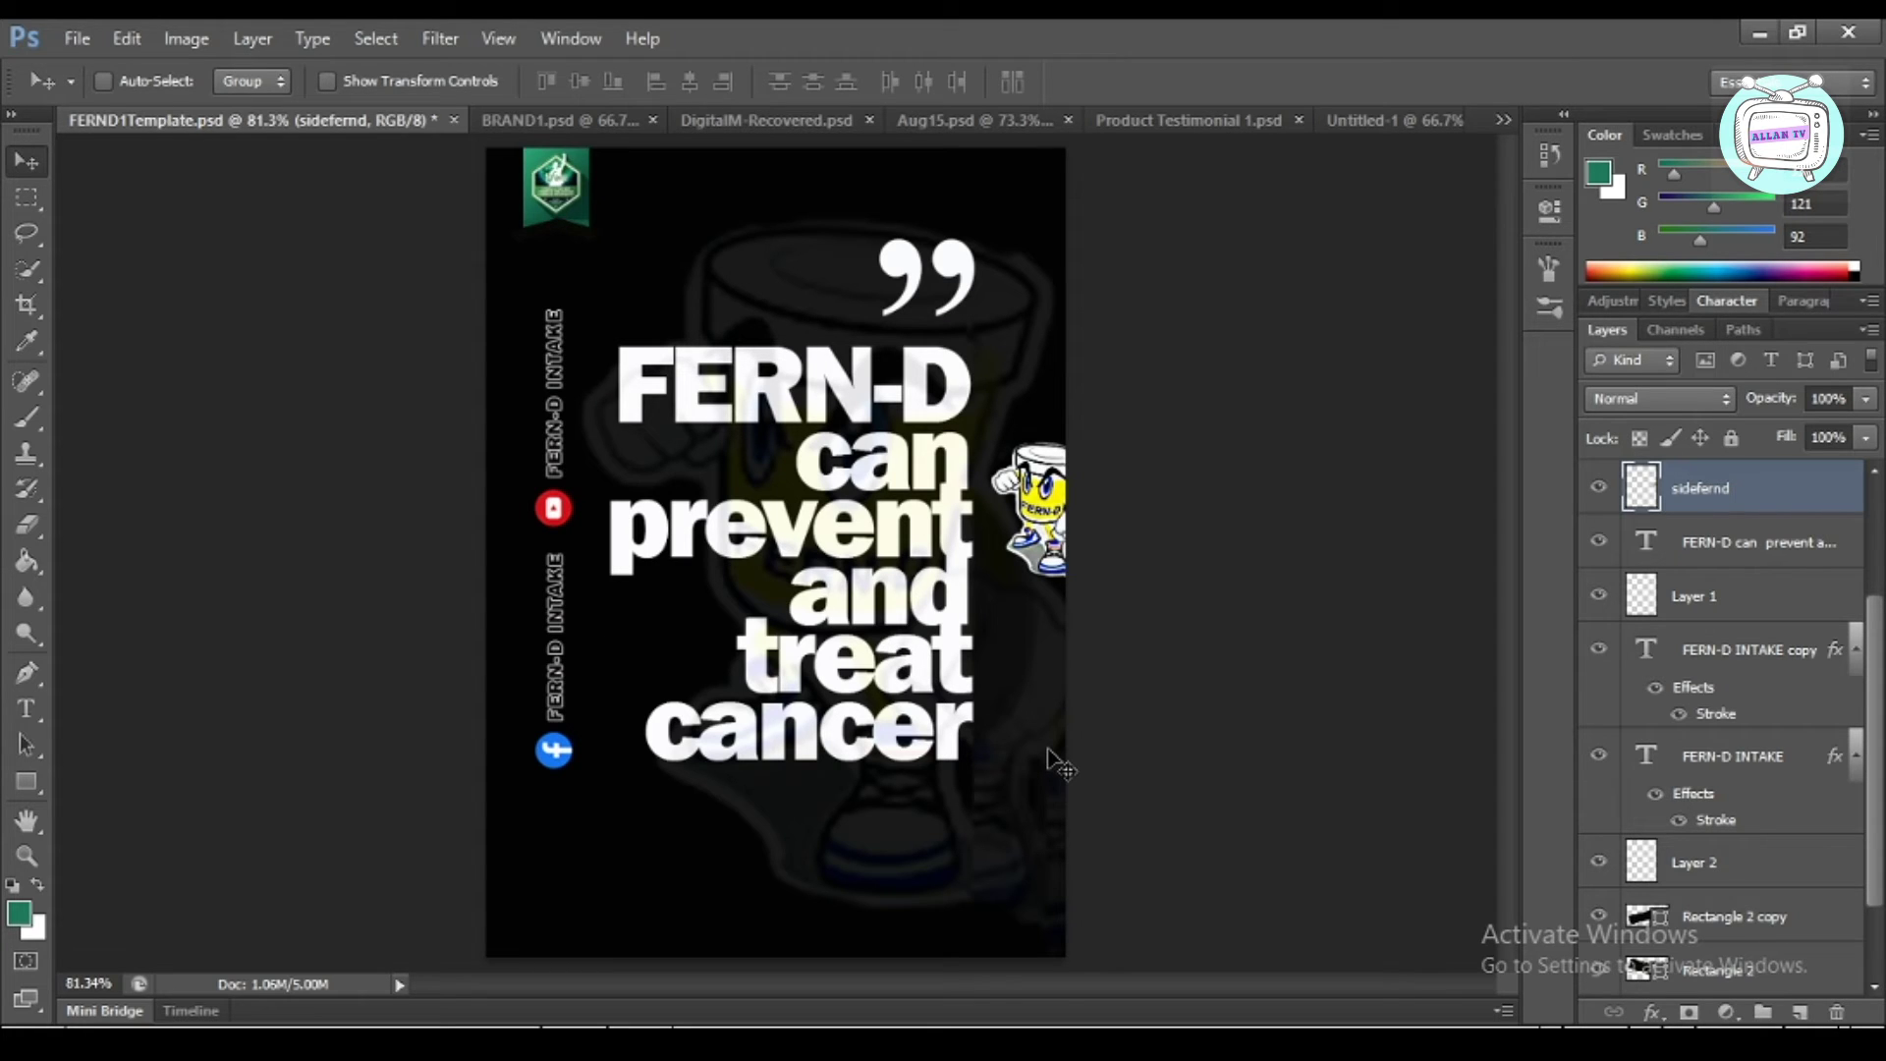
Examine the poster at several zoom levels, checking the logo, quotation mark, headline, social media labels and both mascots
{"action": "key", "text": "ctrl+alt+z"}
{"action": "key", "text": "ctrl+alt+z"}
{"action": "key", "text": "ctrl+shift+z"}
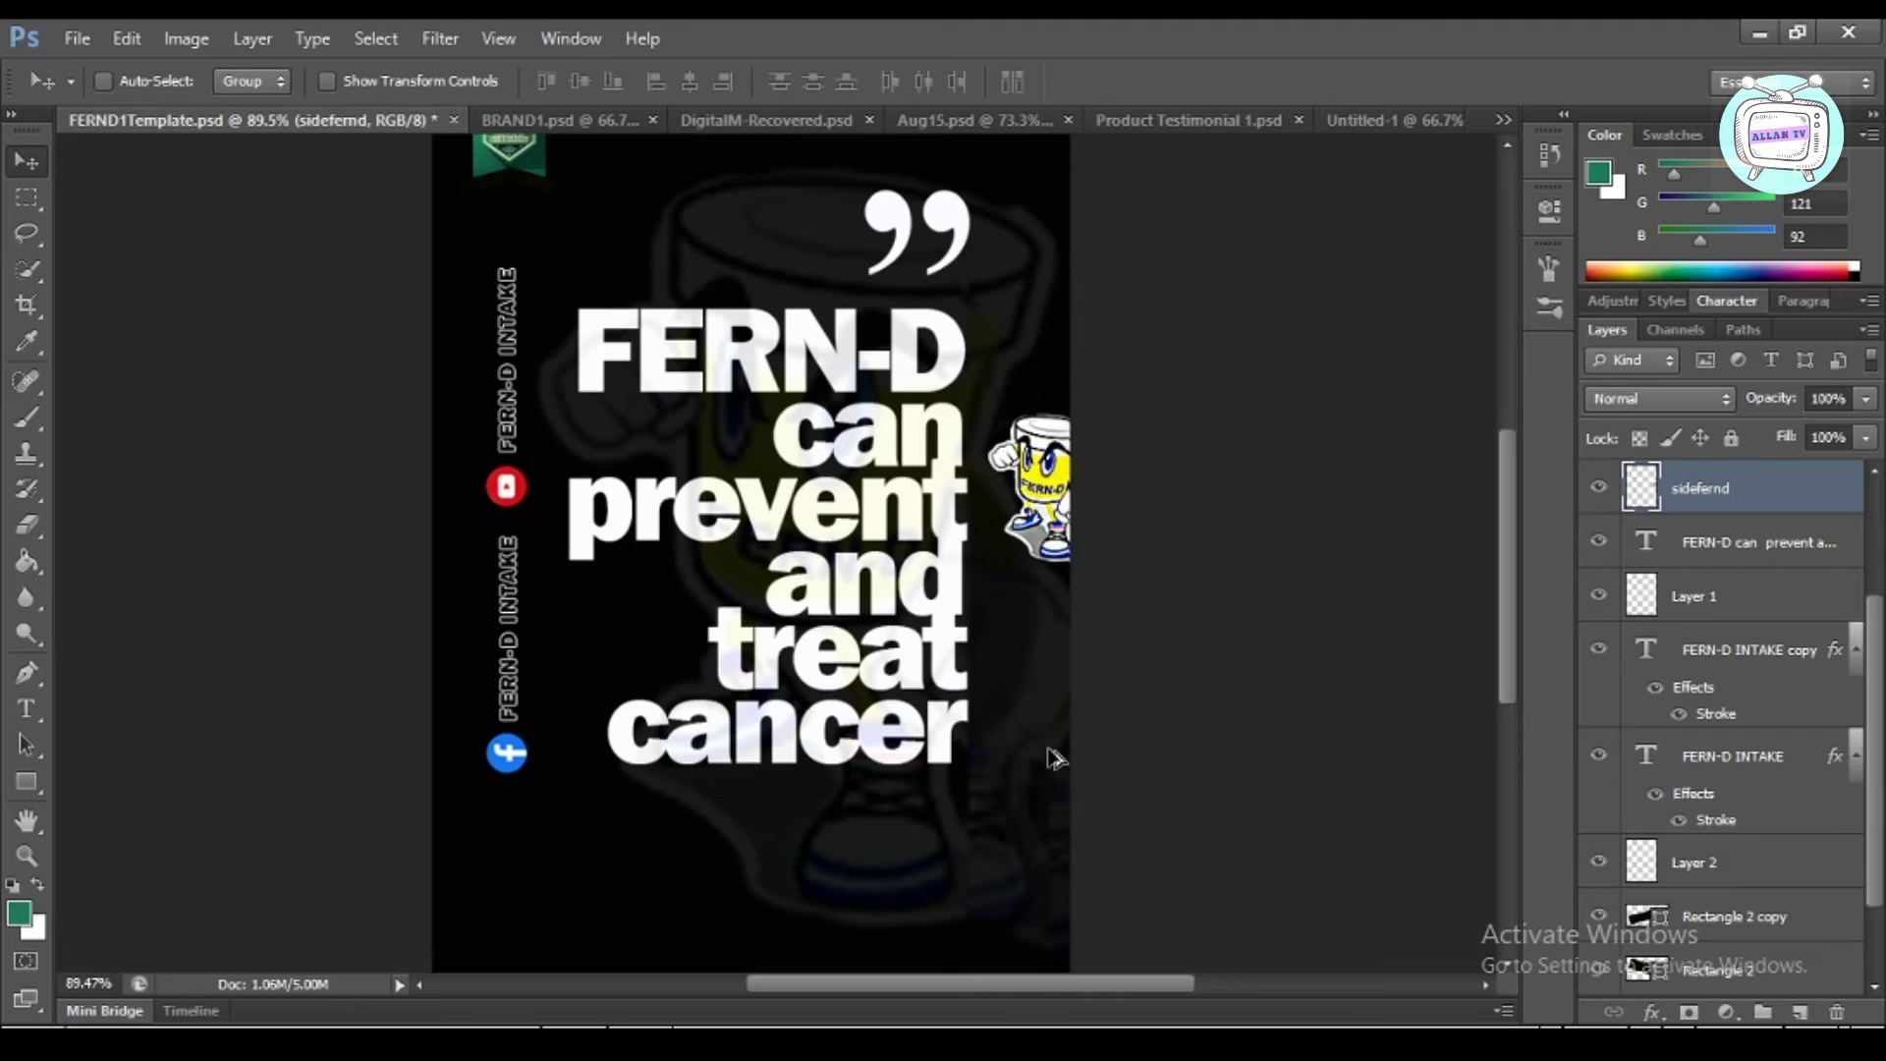
{"action": "key", "text": "ctrl+shift+z"}
{"action": "key", "text": "ctrl+1"}
{"action": "key", "text": "ctrl+0"}
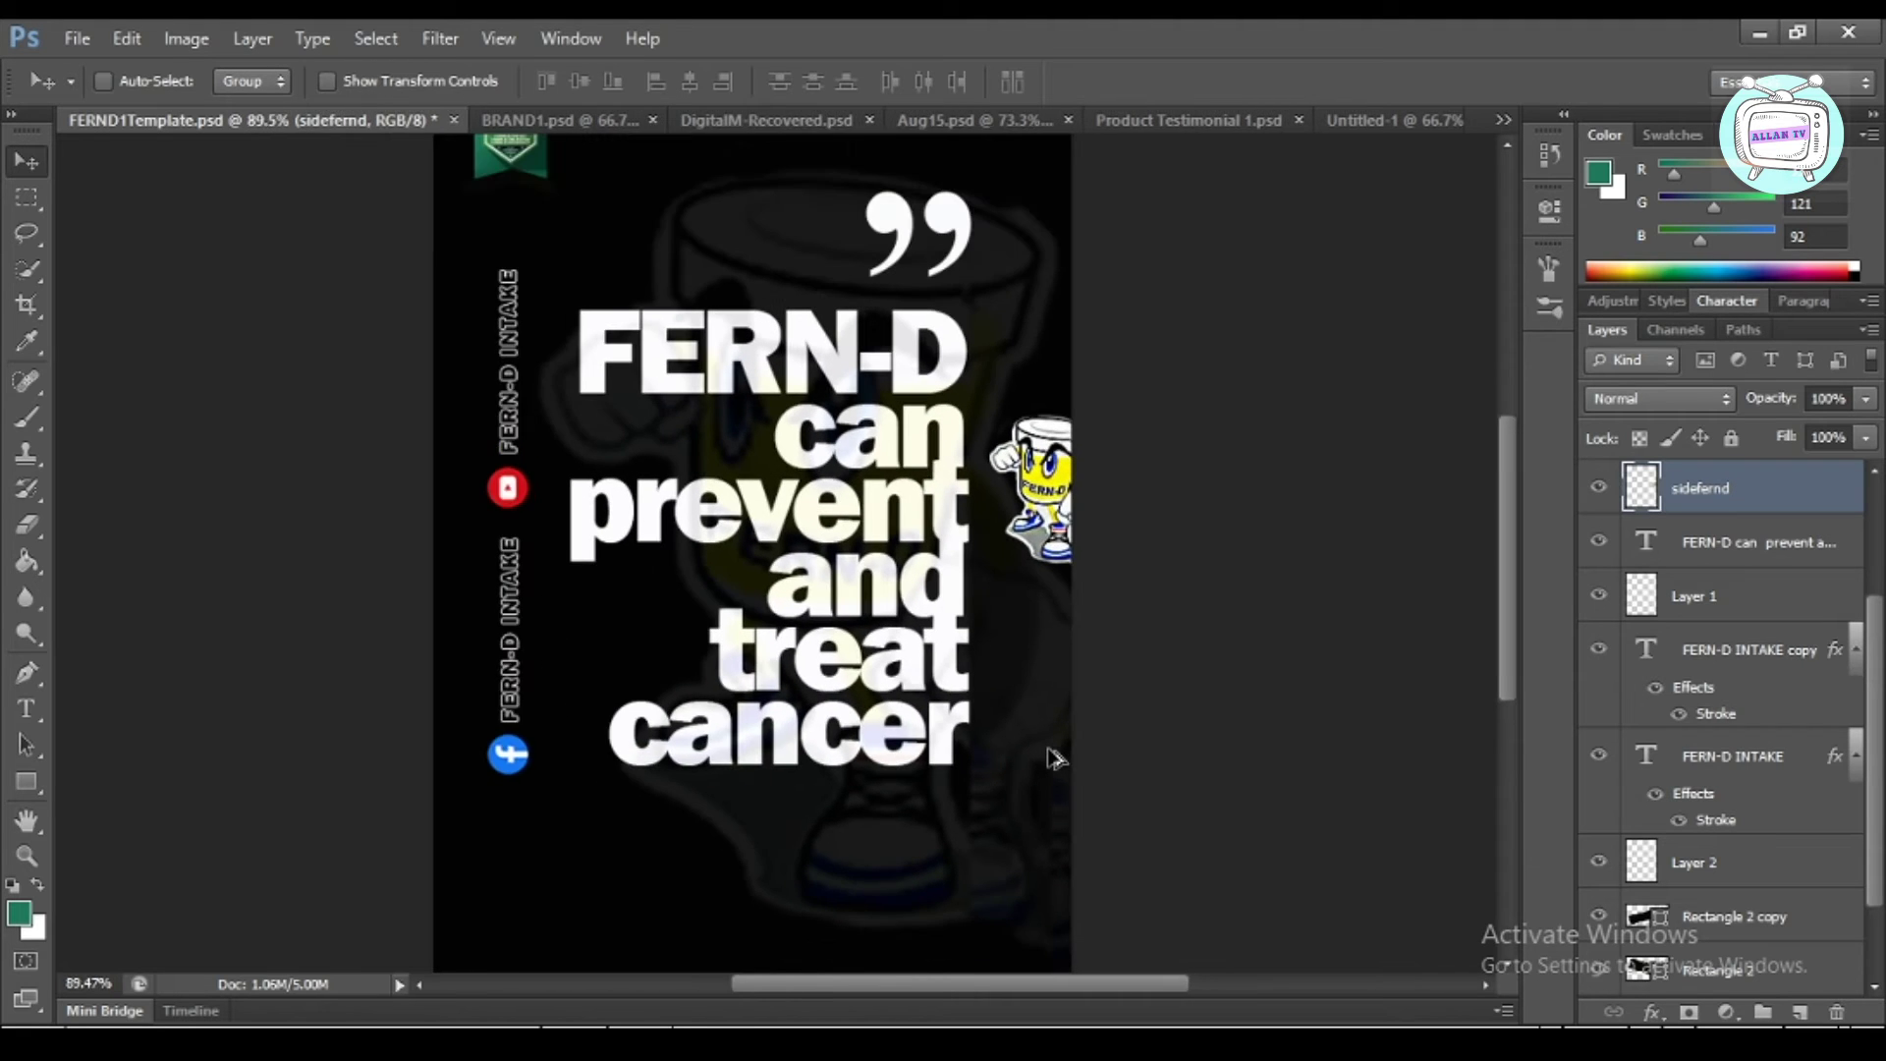
{"action": "scroll", "coordinate": [1053, 757], "scroll_direction": "down", "scroll_amount": 1}
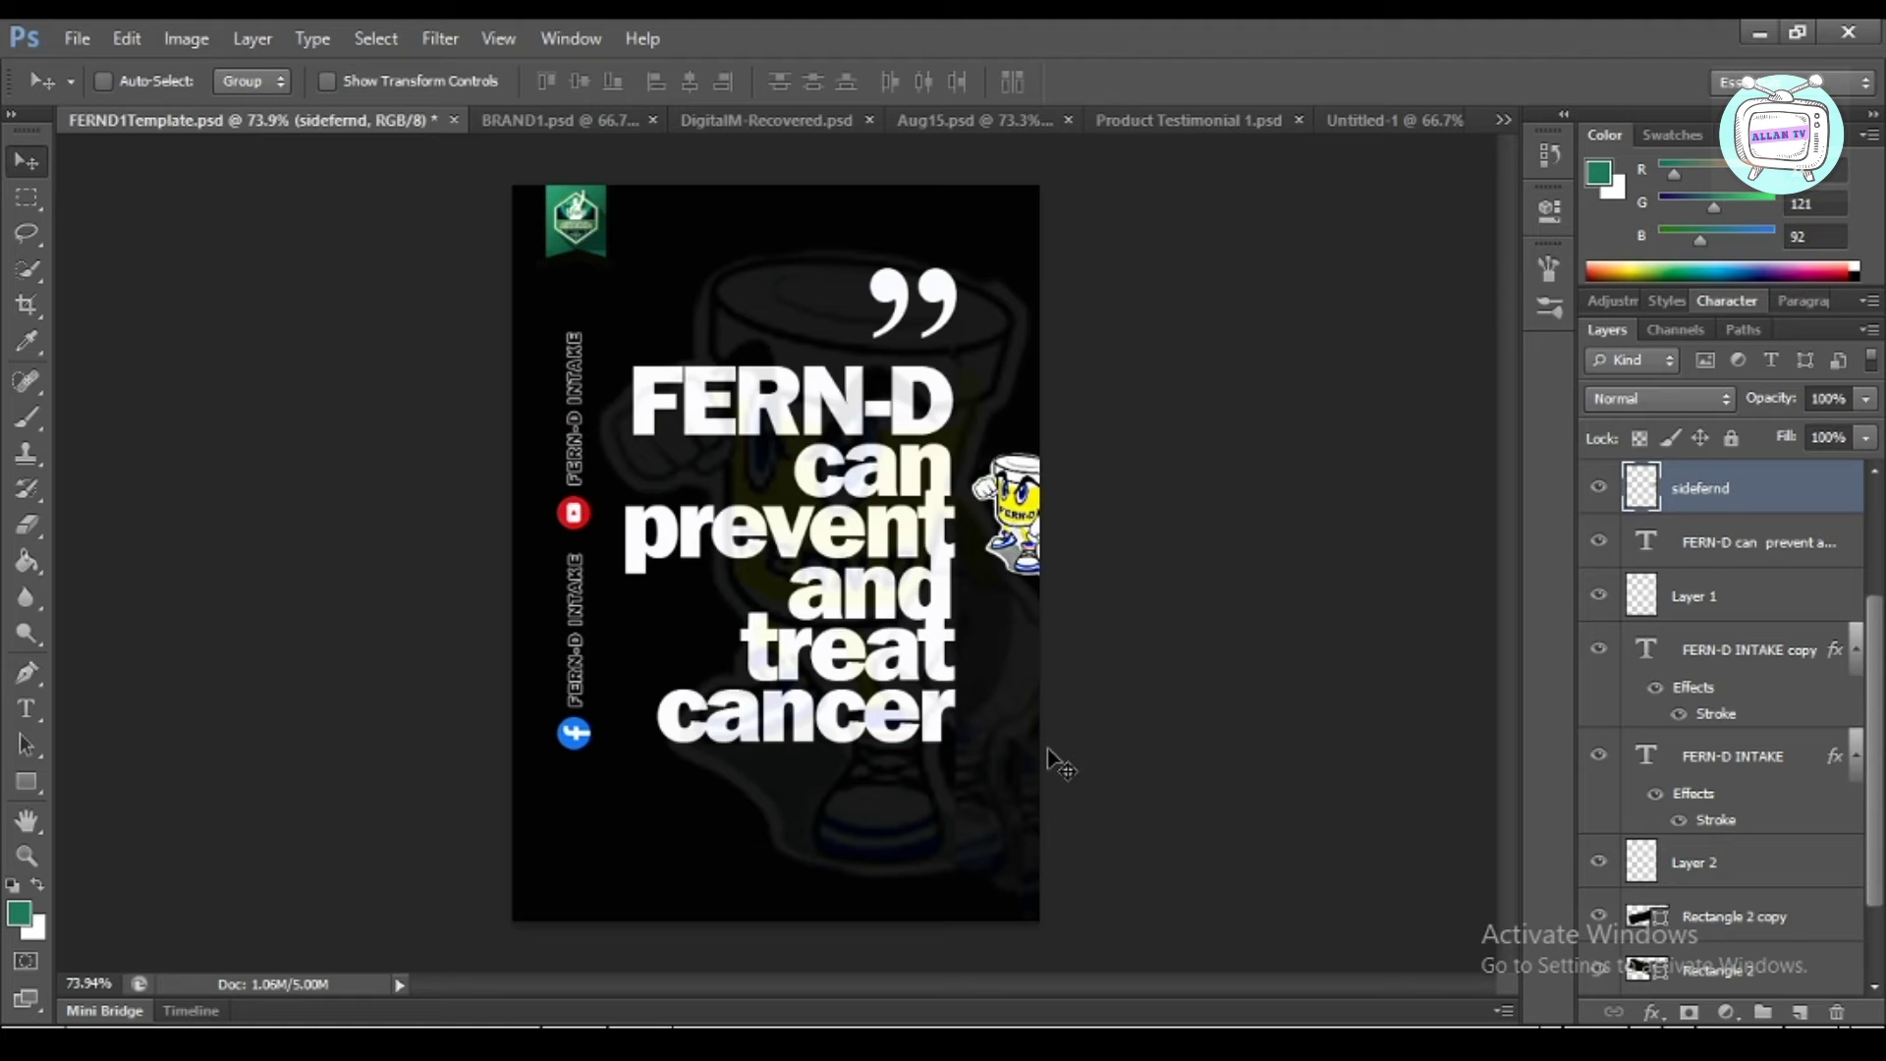
{"action": "scroll", "coordinate": [1053, 757], "scroll_direction": "up", "scroll_amount": 4}
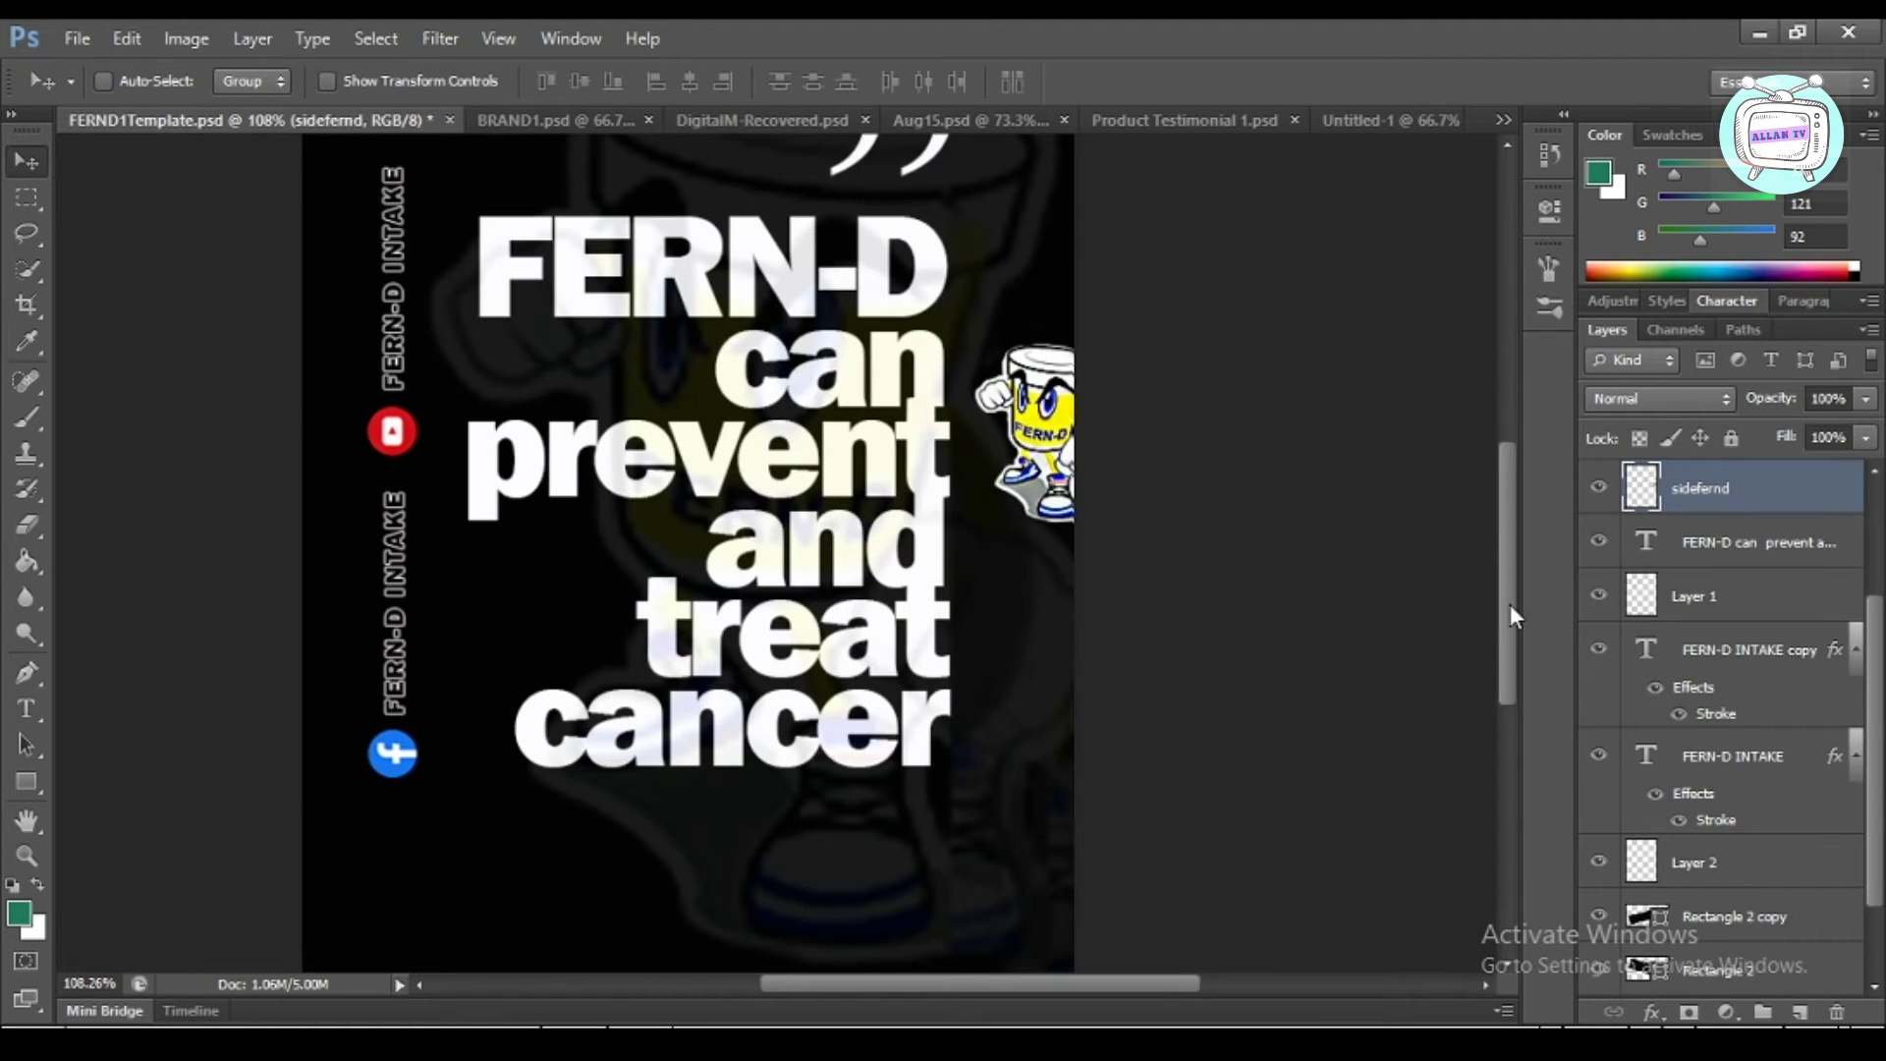
{"action": "left_click_drag", "start_coordinate": [1511, 604], "coordinate": [1501, 533]}
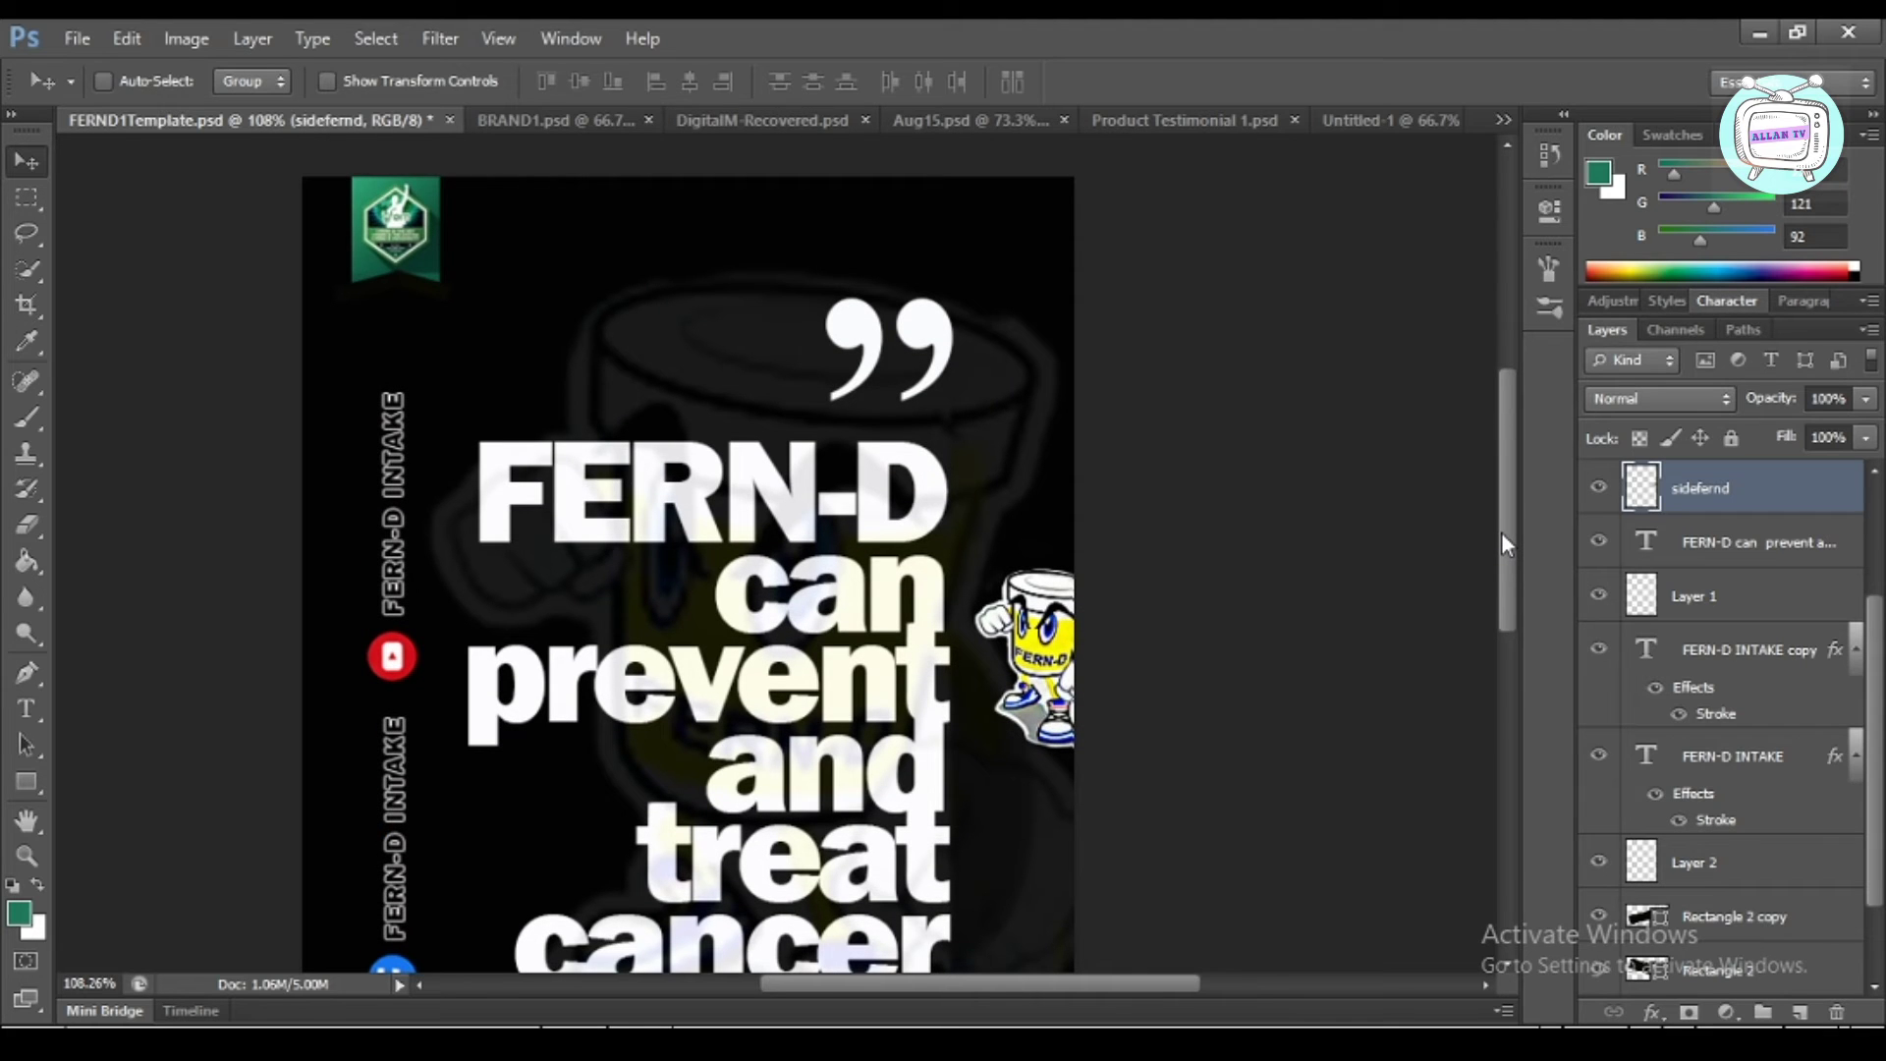
{"action": "left_click_drag", "start_coordinate": [1501, 532], "coordinate": [1500, 591]}
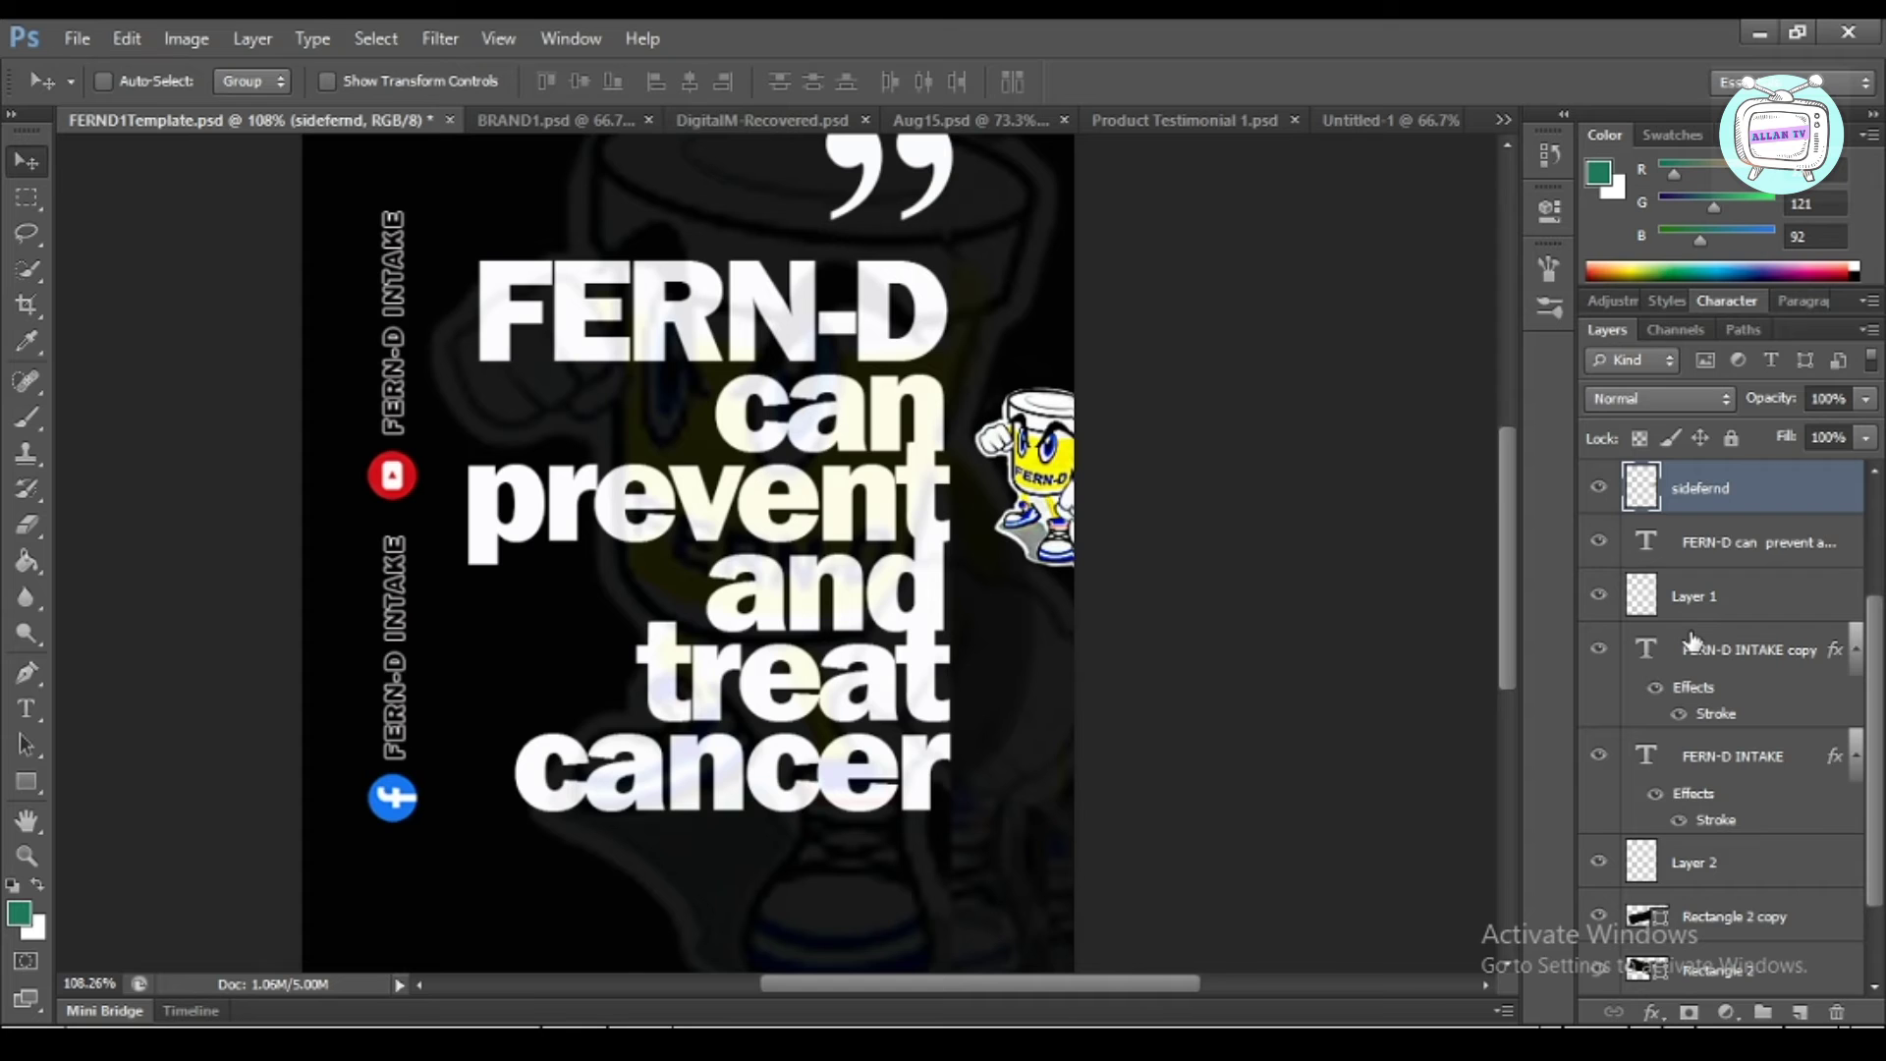
{"action": "scroll", "coordinate": [1321, 601], "scroll_direction": "up", "scroll_amount": 1}
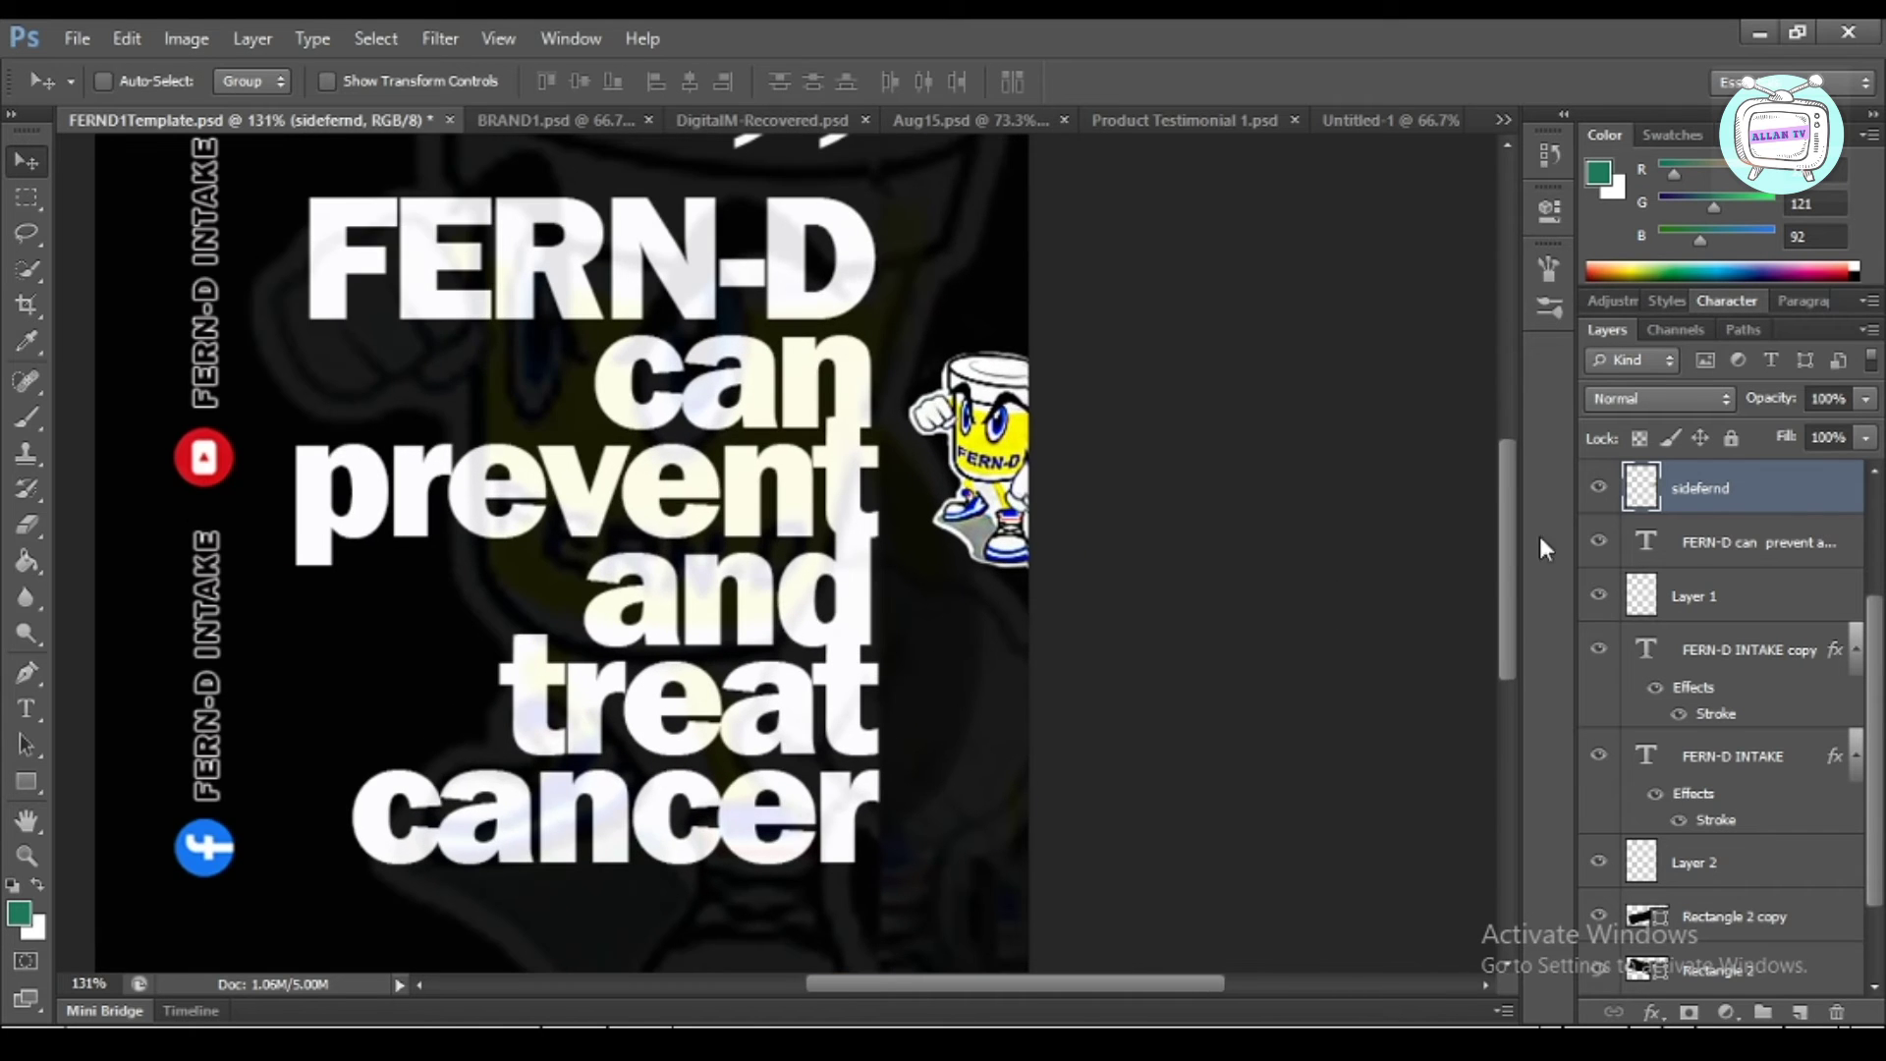
{"action": "left_click_drag", "start_coordinate": [1511, 564], "coordinate": [1512, 545]}
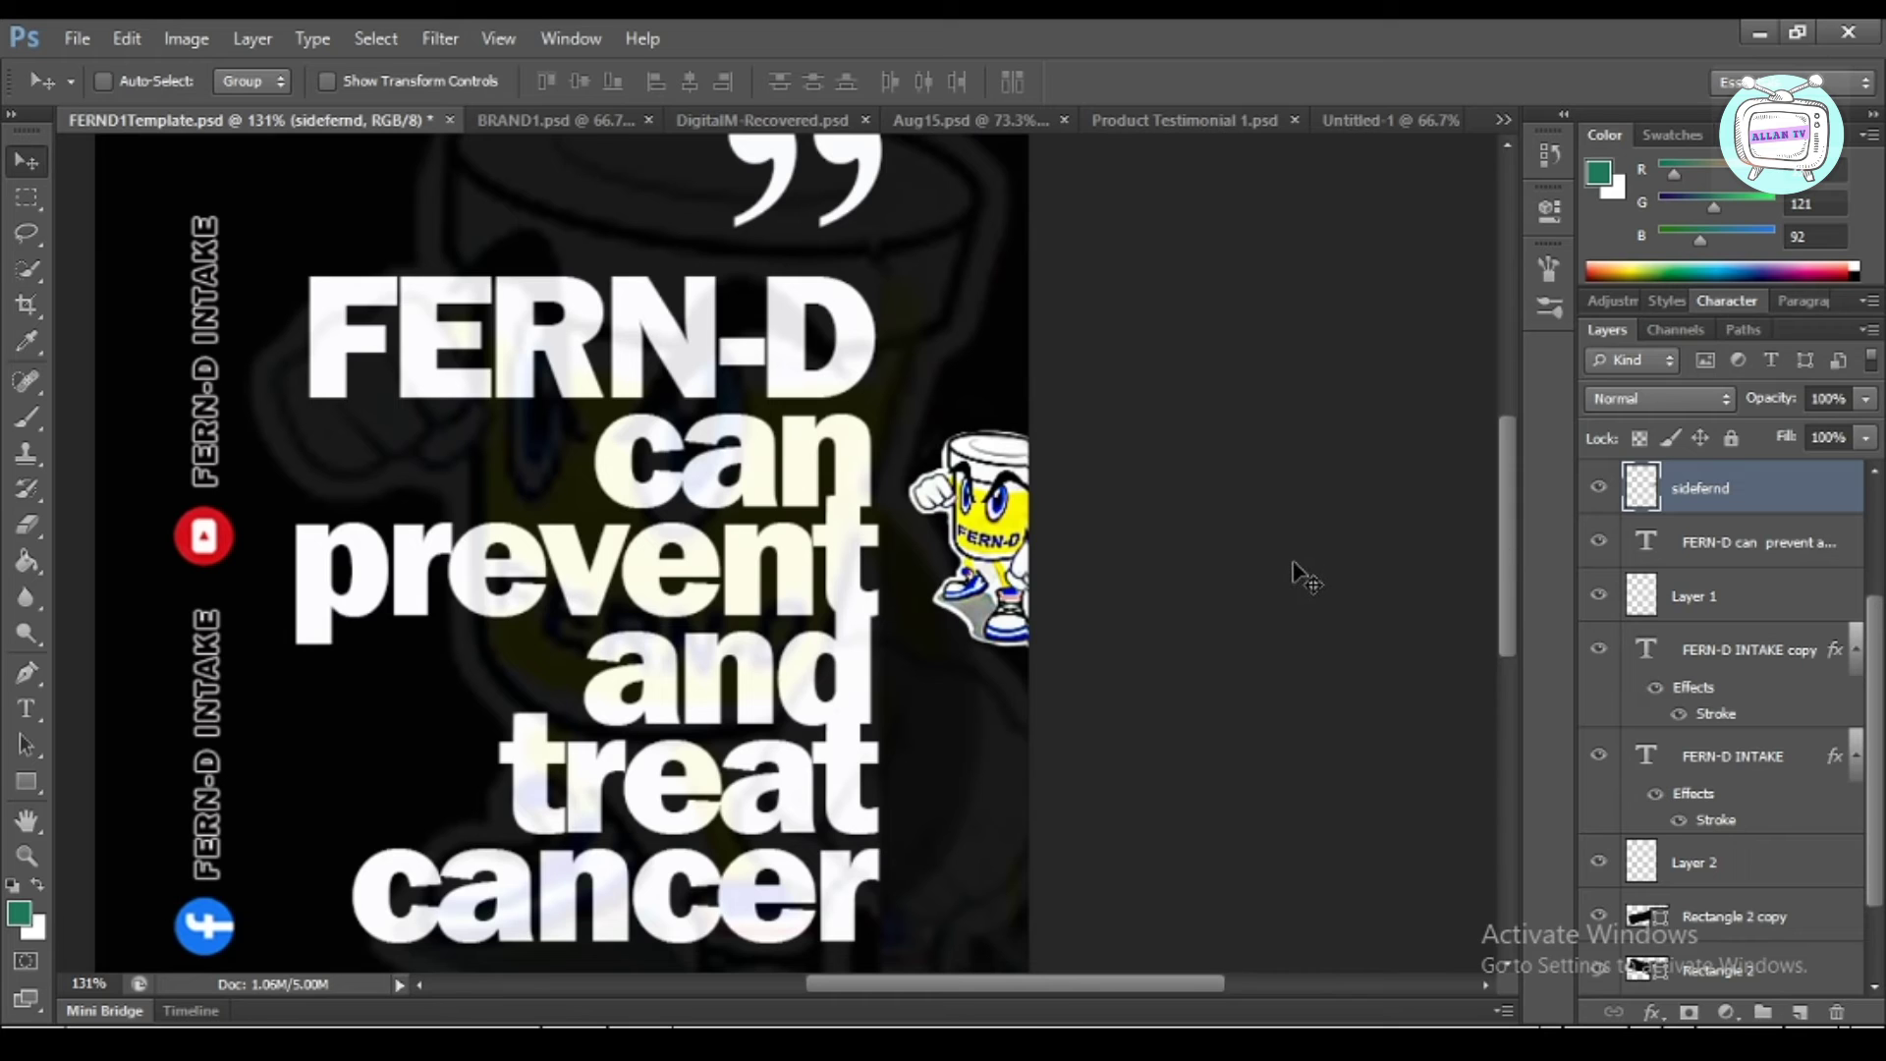
{"action": "scroll", "coordinate": [1294, 565], "scroll_direction": "down", "scroll_amount": 4}
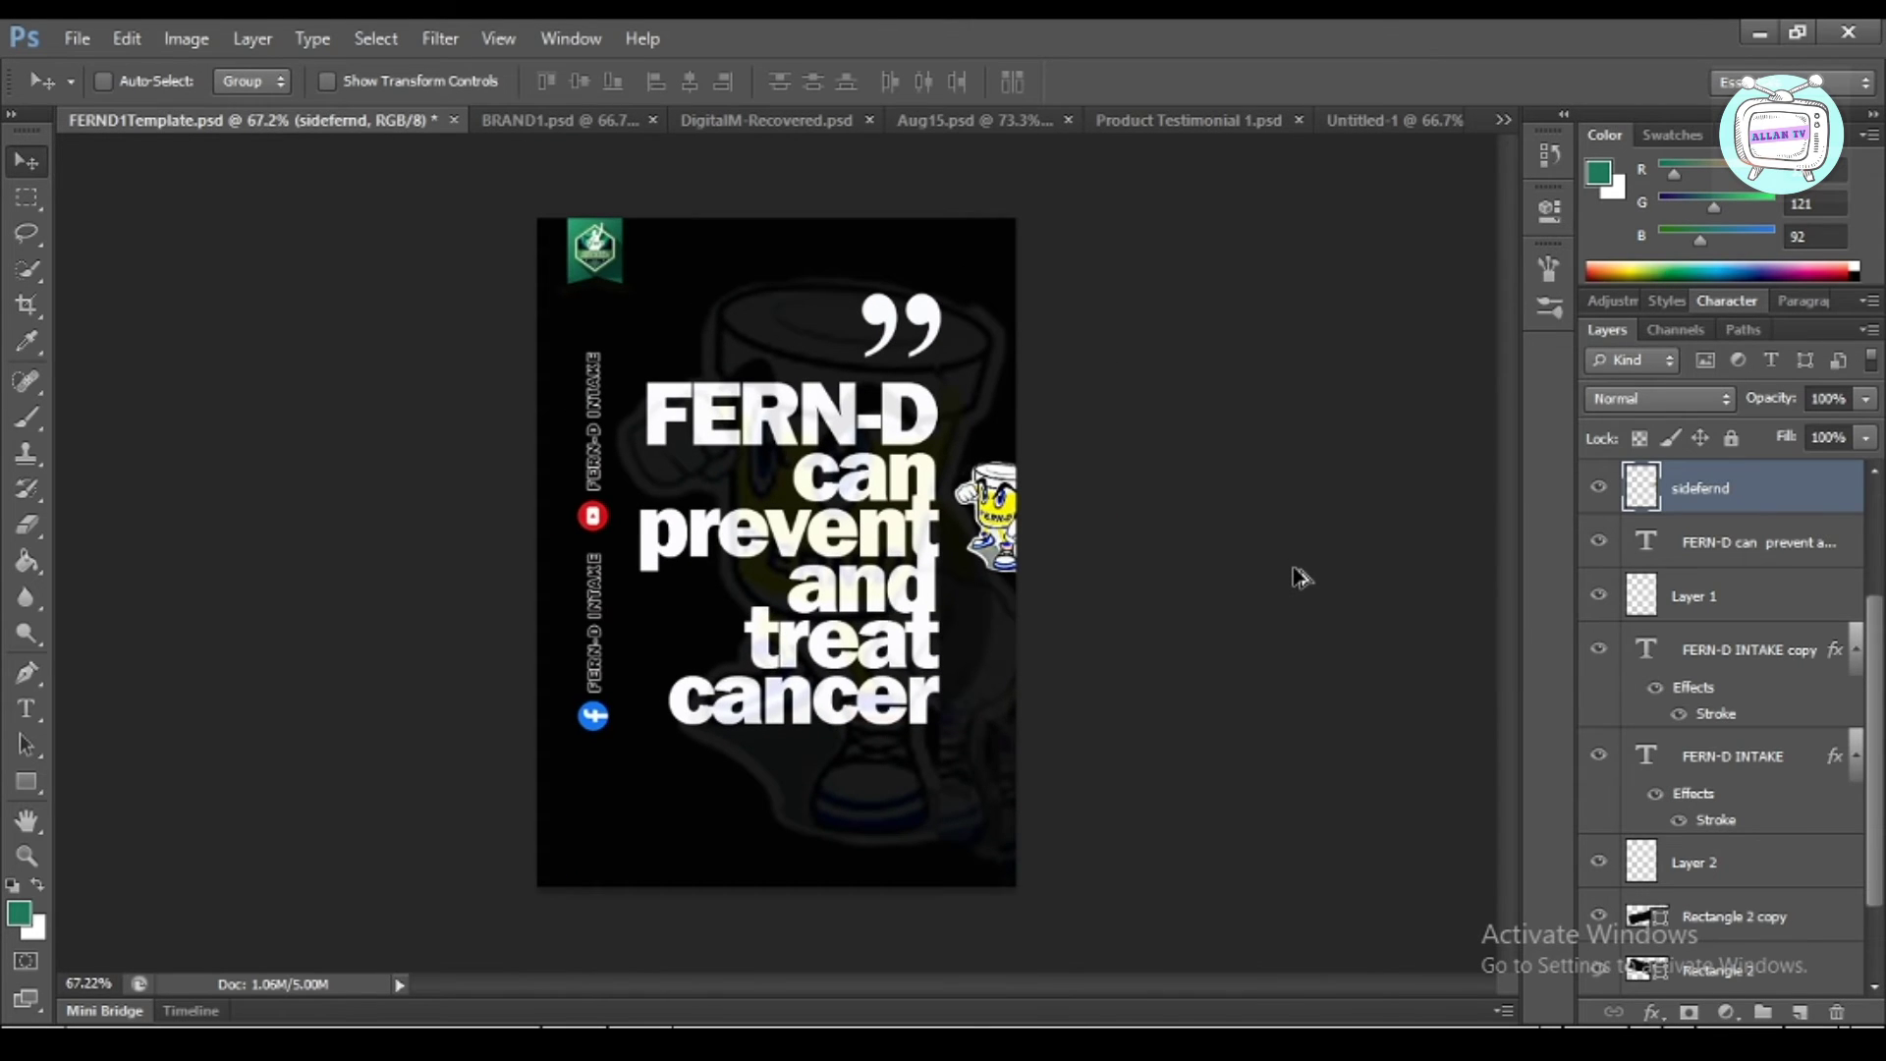
{"action": "scroll", "coordinate": [1300, 577], "scroll_direction": "up", "scroll_amount": 1}
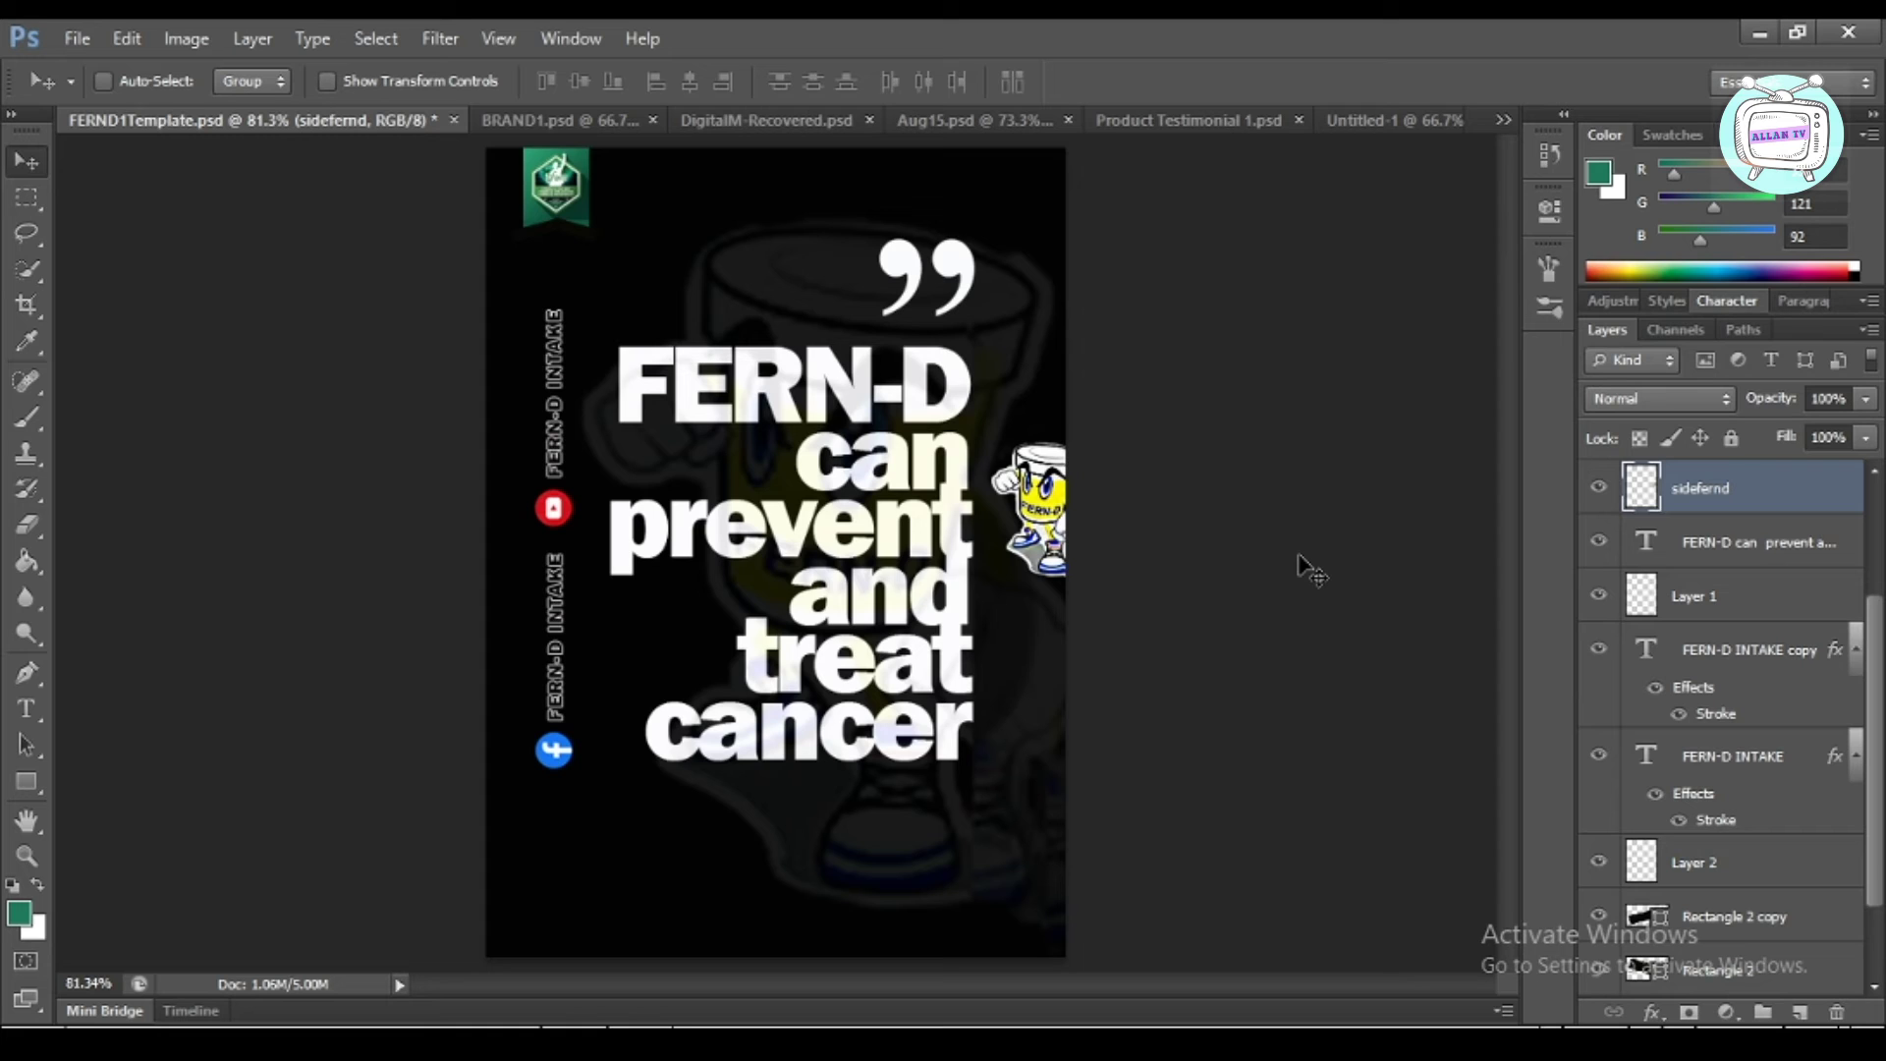
{"action": "scroll", "coordinate": [1310, 571], "scroll_direction": "up", "scroll_amount": 2}
{"action": "key", "text": "ctrl+0"}
{"action": "scroll", "coordinate": [1306, 565], "scroll_direction": "up", "scroll_amount": 1}
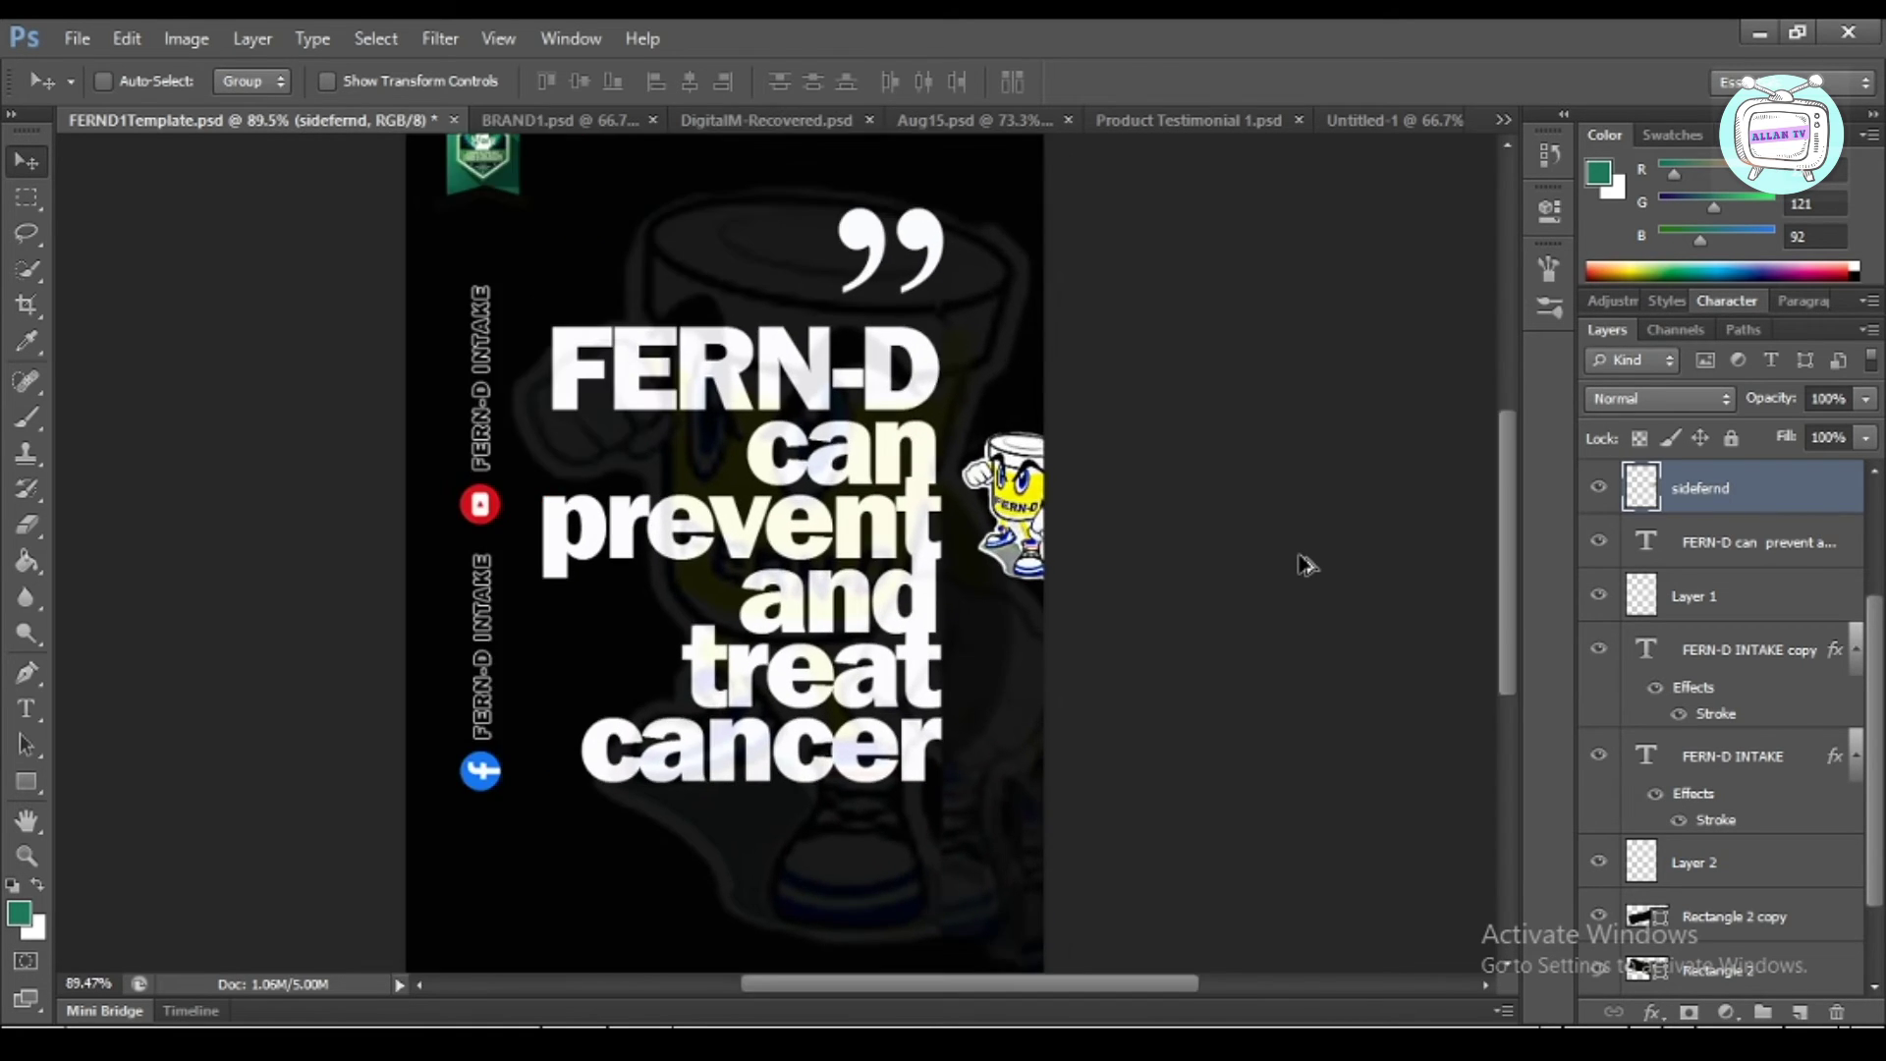
{"action": "scroll", "coordinate": [1307, 562], "scroll_direction": "down", "scroll_amount": 2}
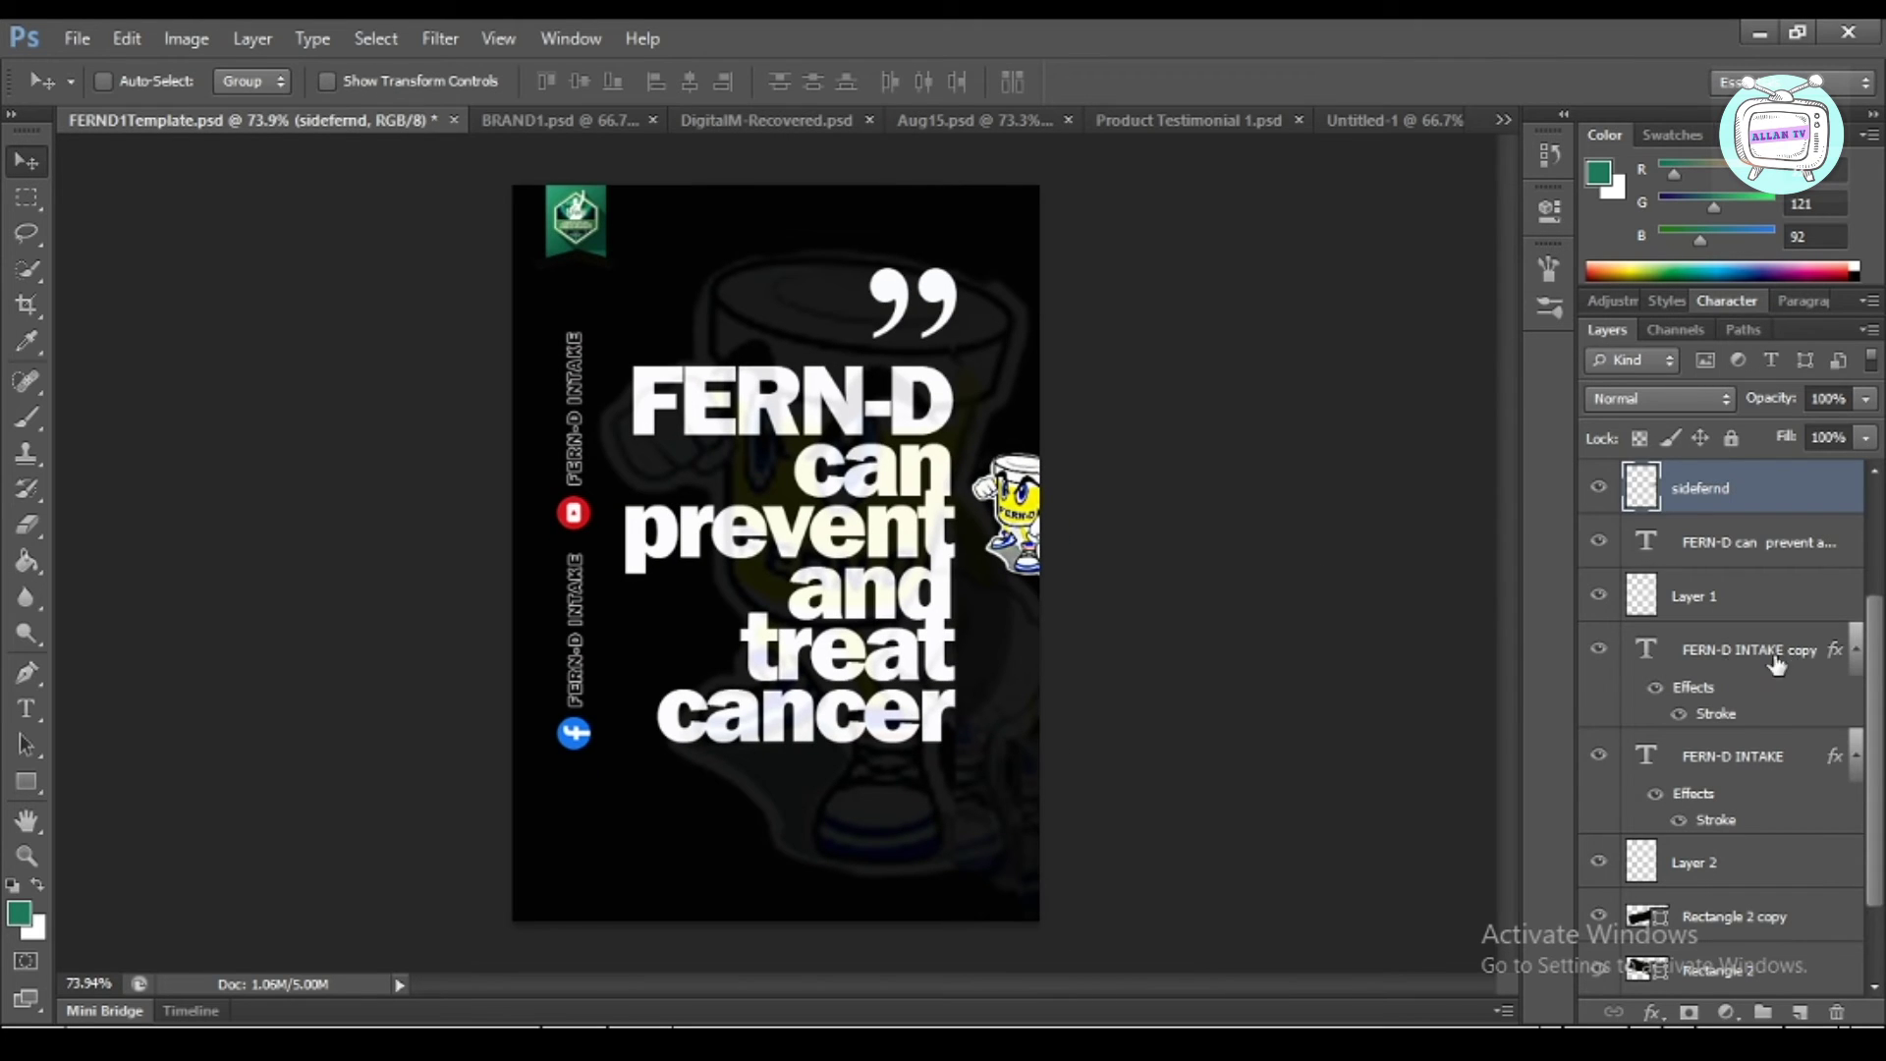
Nudge the lower FERN-D INTAKE label slightly left and back to the right
{"action": "left_click", "coordinate": [1788, 660]}
{"action": "key", "text": "Left"}
{"action": "key", "text": "Left"}
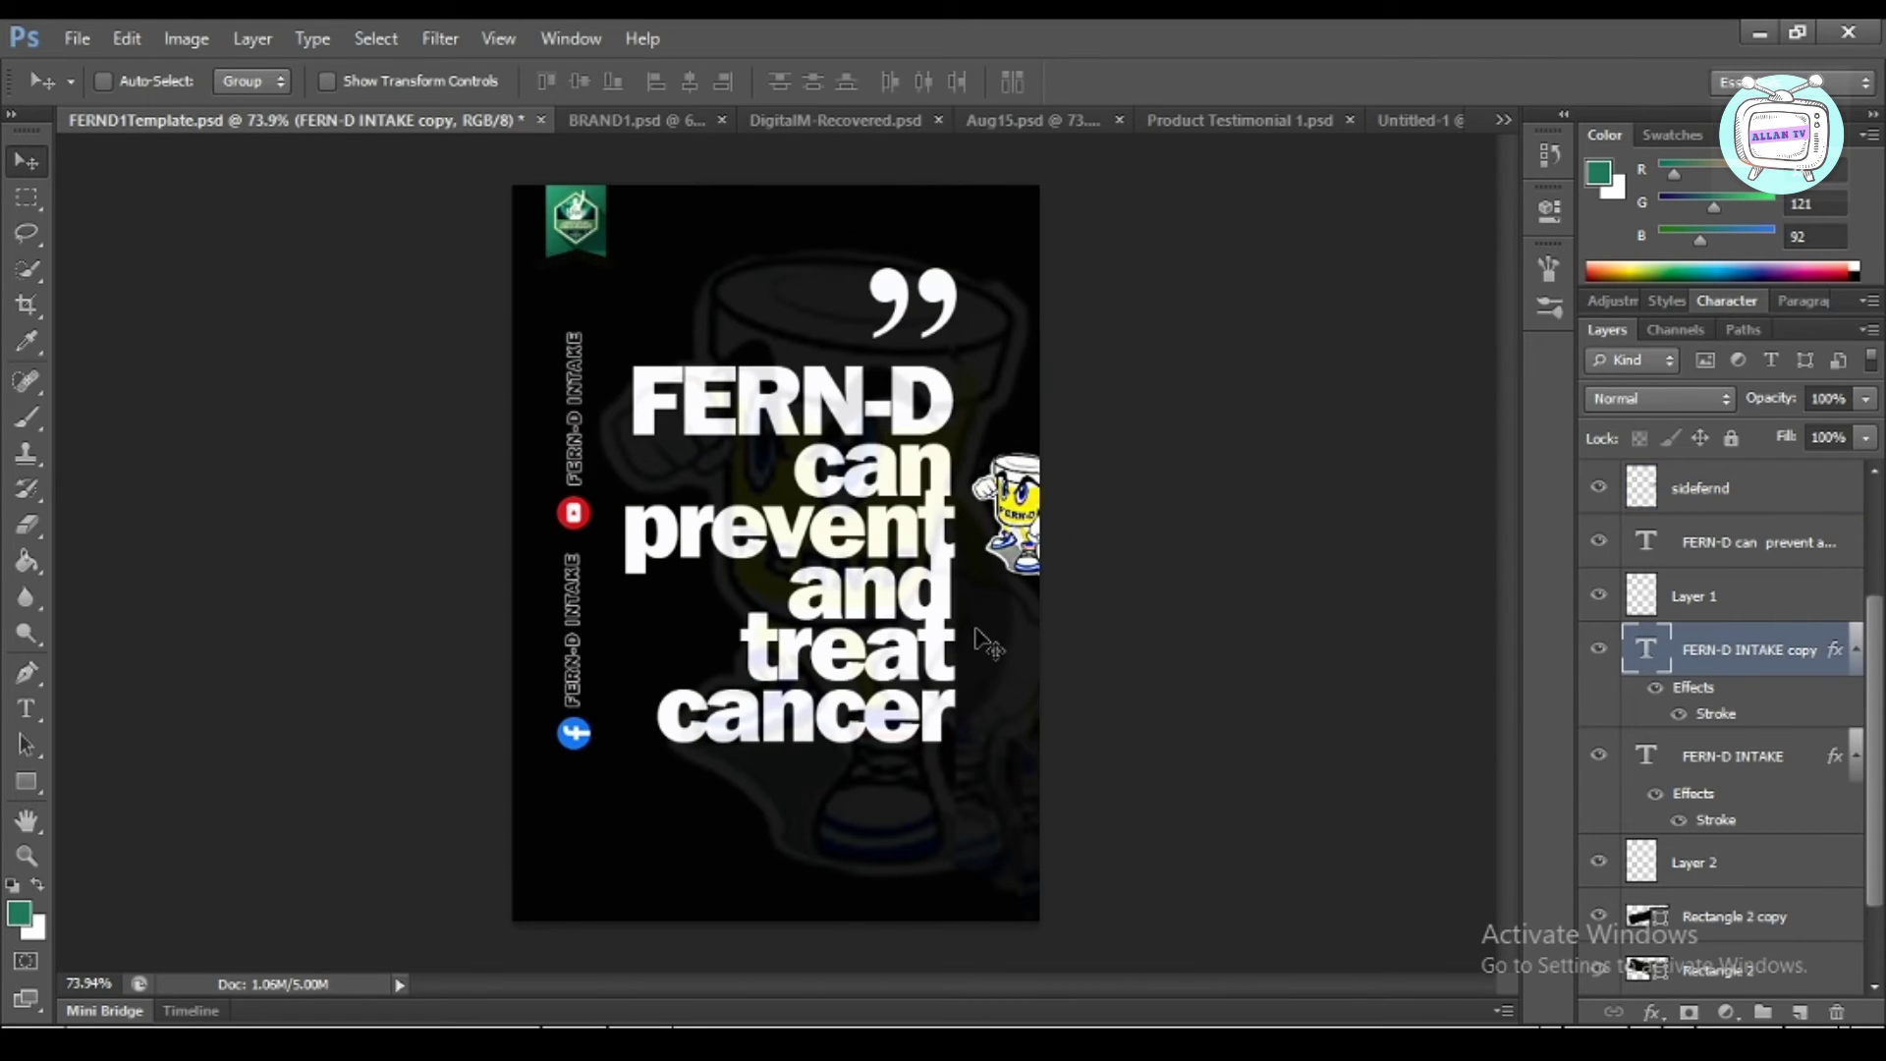
{"action": "key", "text": "Right"}
{"action": "key", "text": "Right"}
{"action": "key", "text": "Right"}
{"action": "key", "text": "Right"}
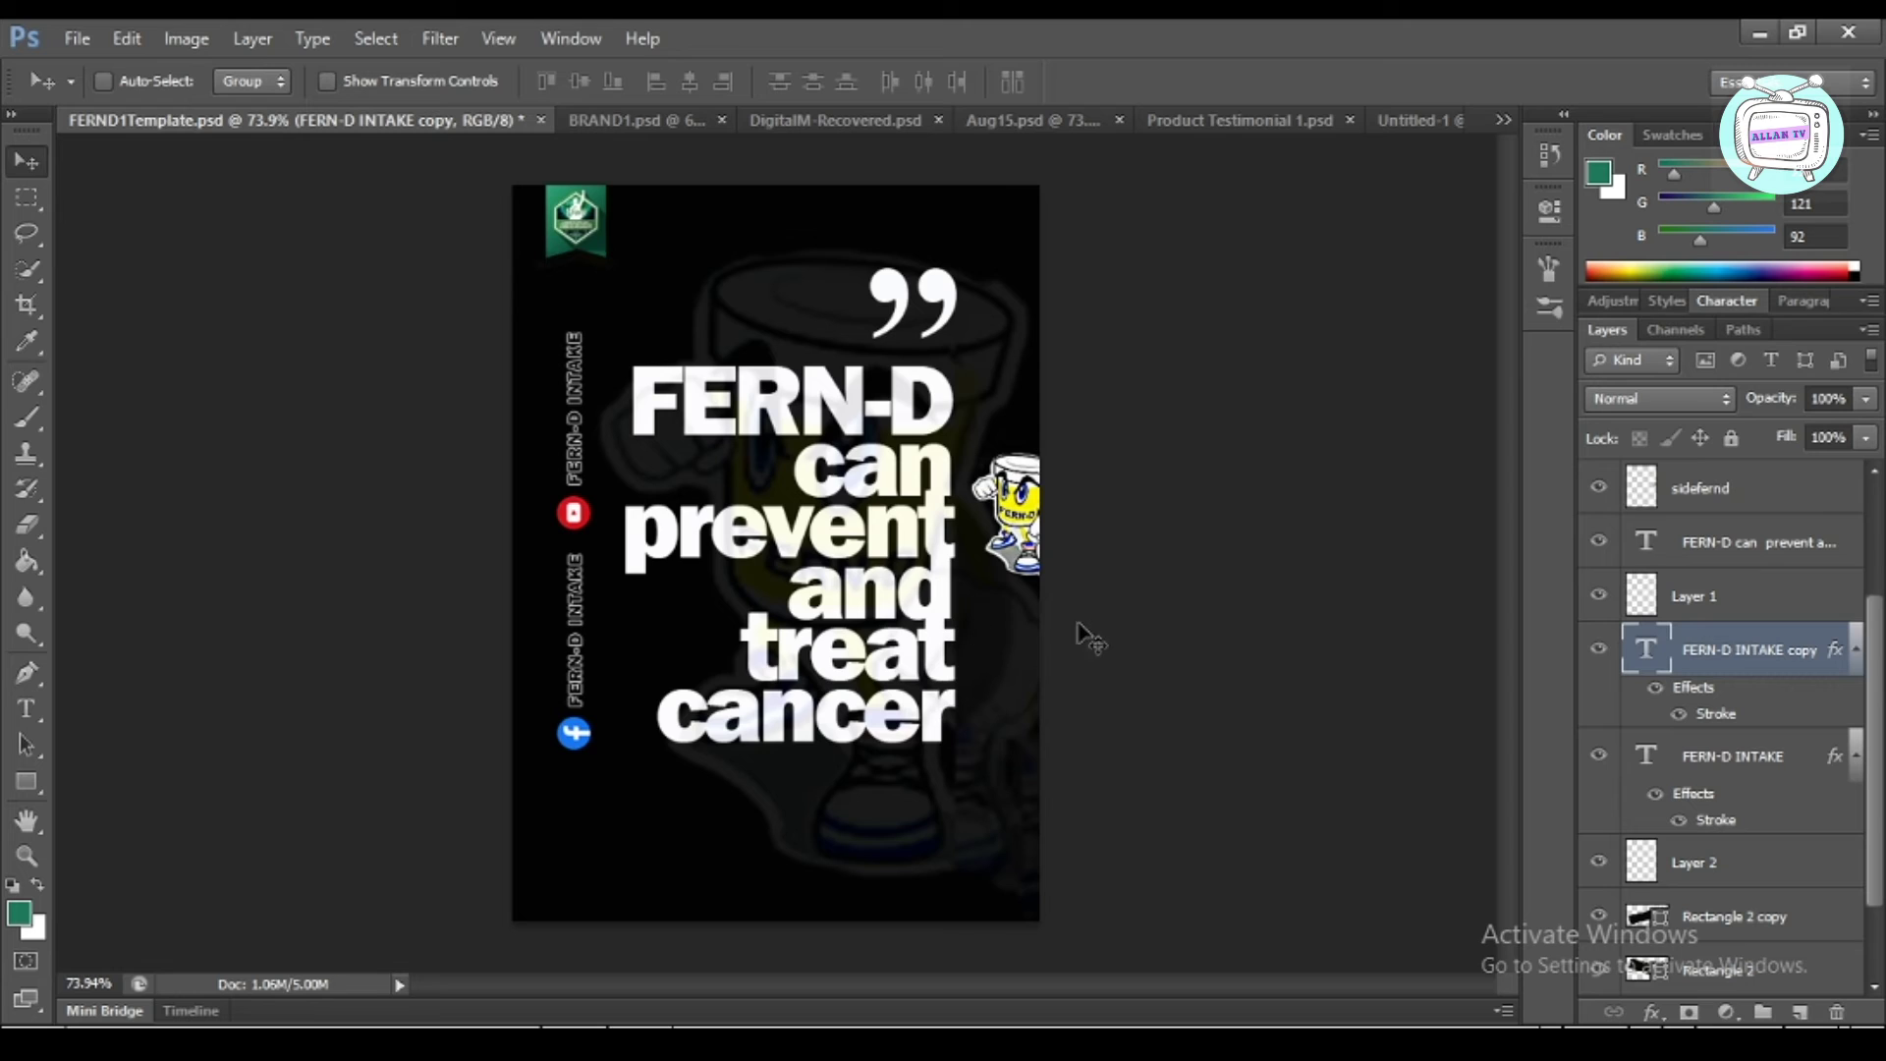
Look through the layer stack and select the sidefernd layer
{"action": "scroll", "coordinate": [1763, 825], "scroll_direction": "down", "scroll_amount": 2}
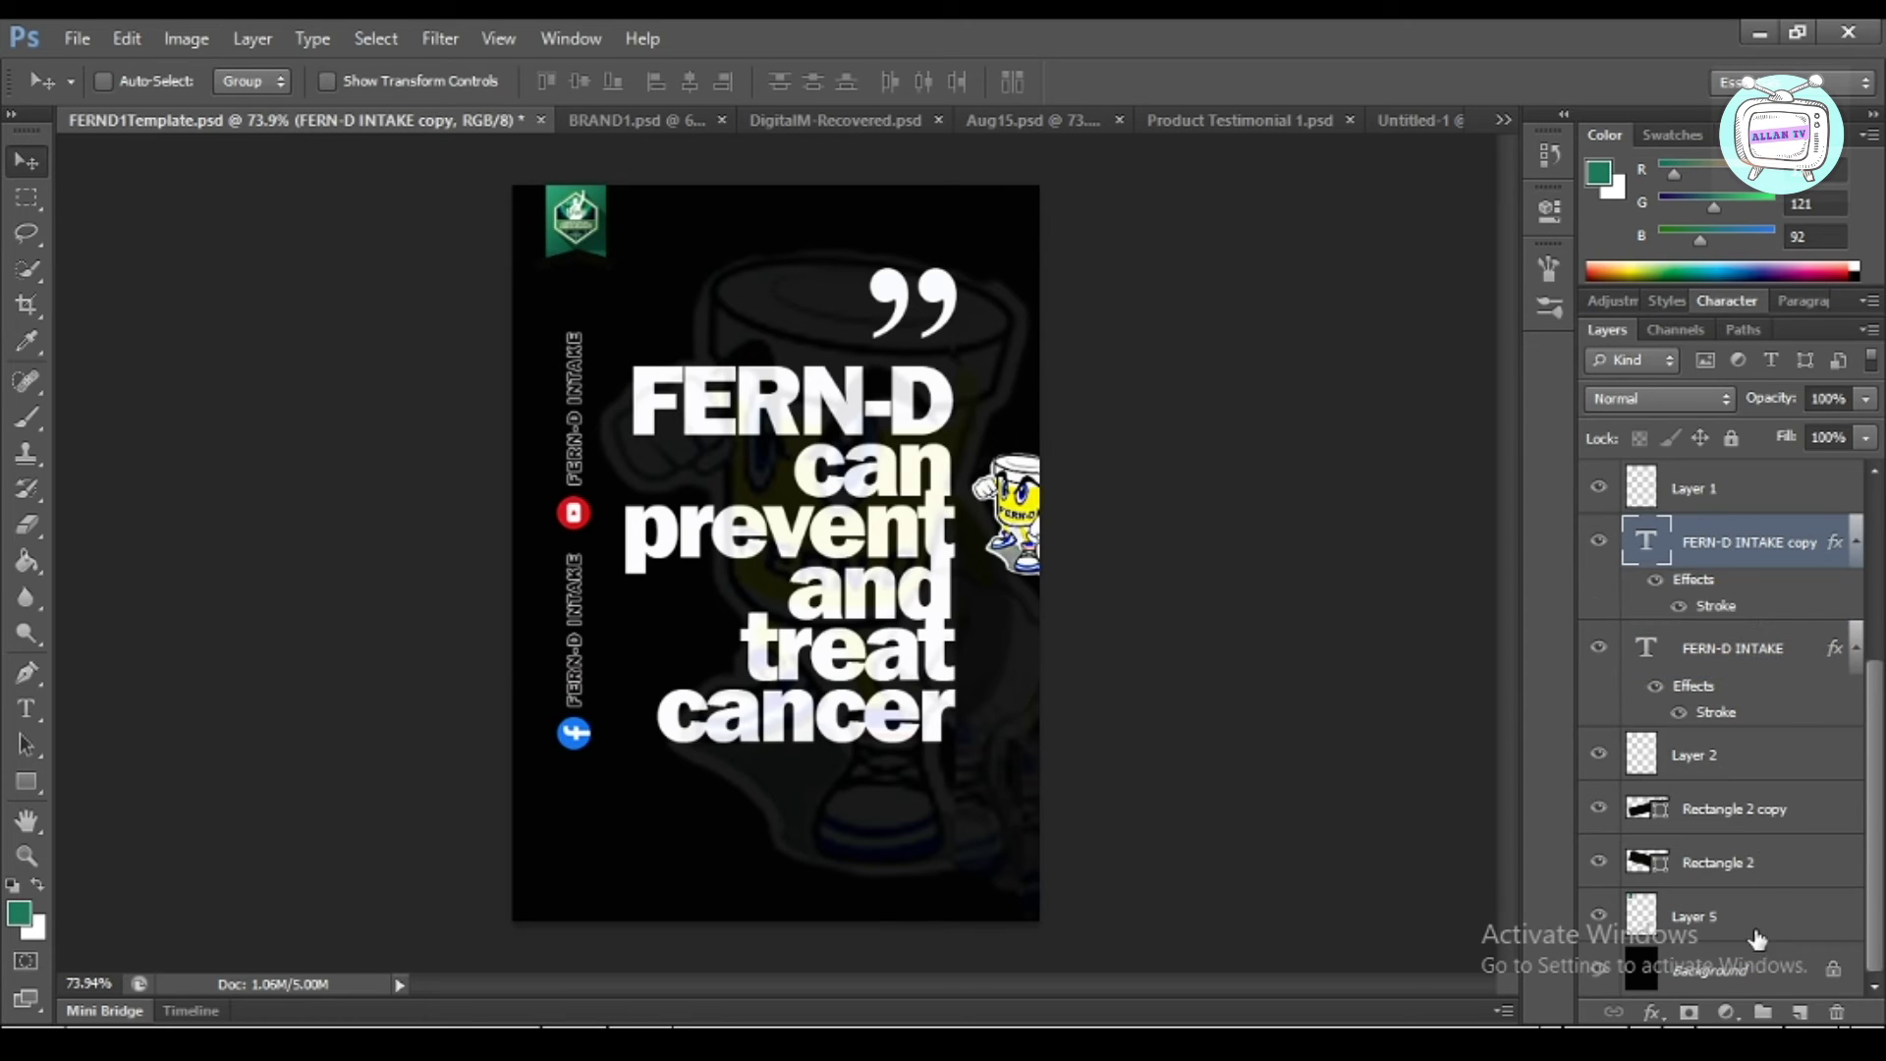
{"action": "scroll", "coordinate": [1748, 923], "scroll_direction": "up", "scroll_amount": 5}
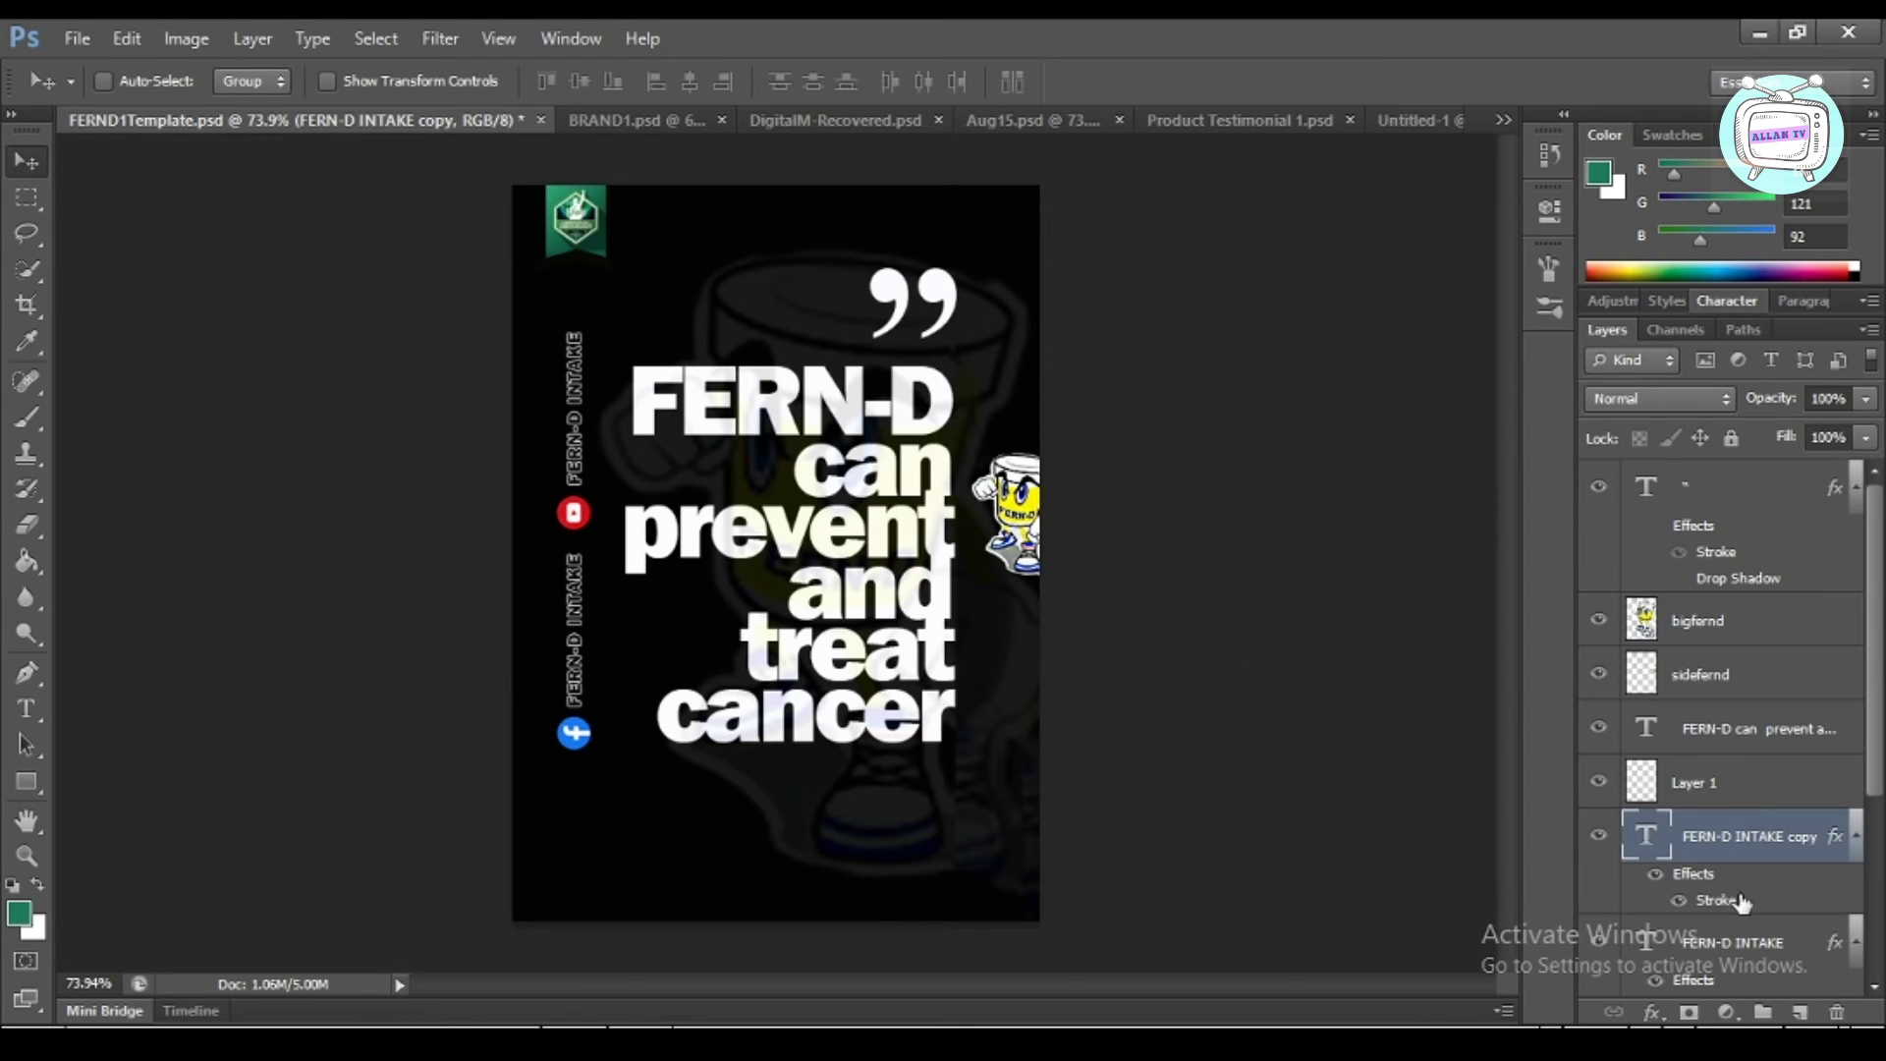
{"action": "left_click", "coordinate": [1702, 629]}
{"action": "left_click", "coordinate": [1702, 688]}
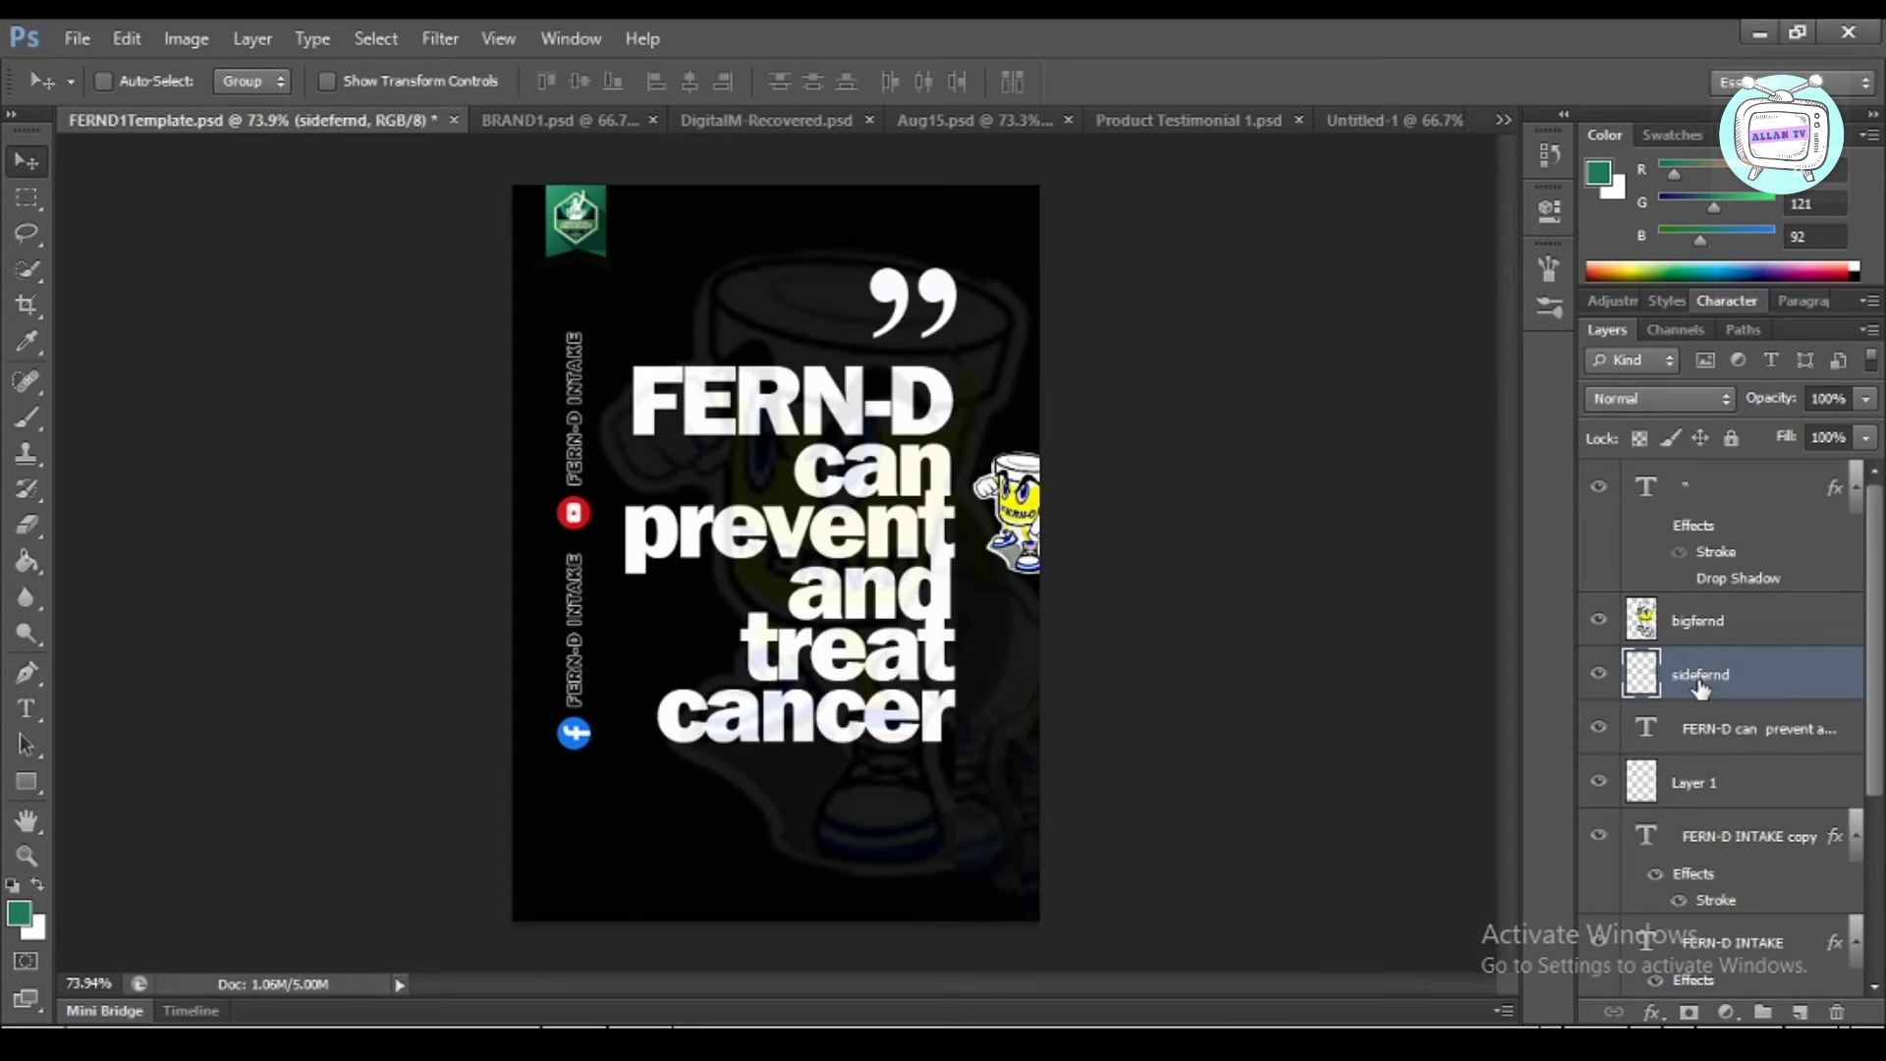
{"action": "left_click", "coordinate": [1689, 791]}
{"action": "scroll", "coordinate": [1691, 831], "scroll_direction": "down", "scroll_amount": 5}
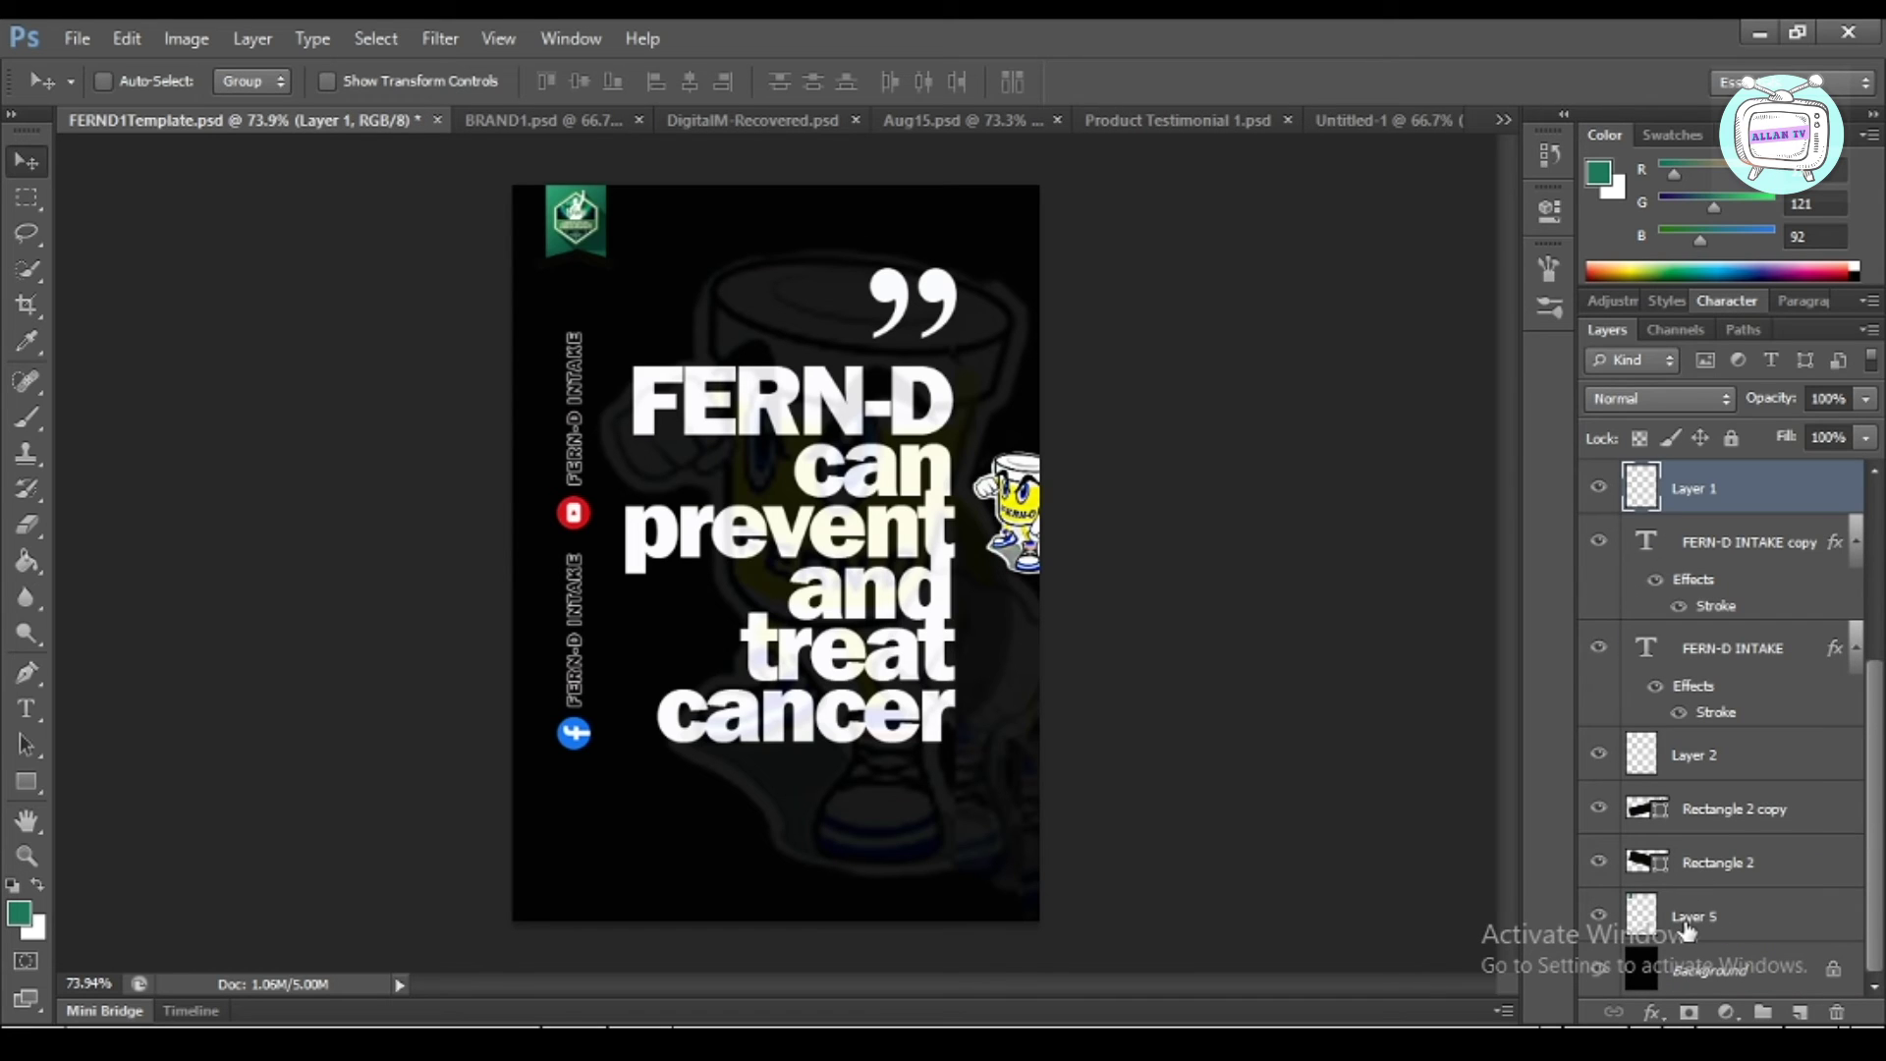
{"action": "left_click", "coordinate": [1686, 924]}
{"action": "scroll", "coordinate": [1783, 648], "scroll_direction": "up", "scroll_amount": 6}
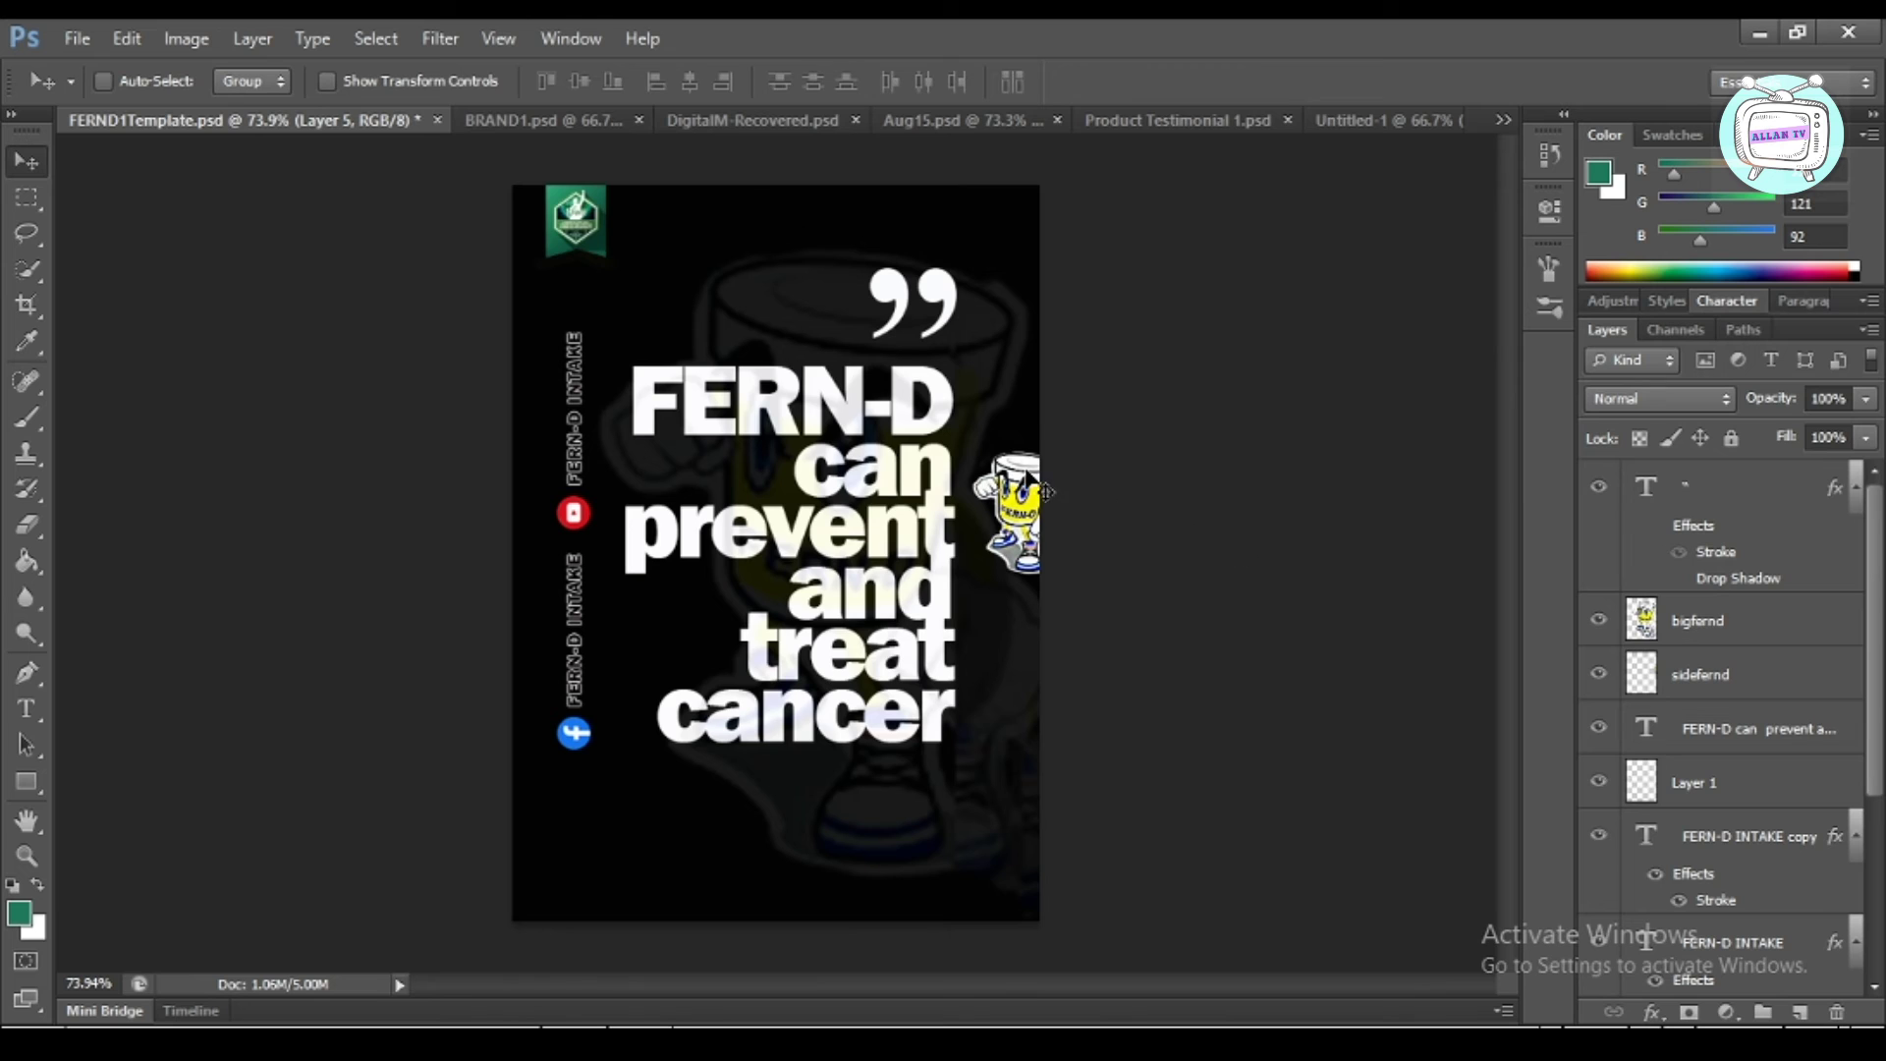
Nudge the large quotation mark above the headline slightly left
{"action": "scroll", "coordinate": [1018, 429], "scroll_direction": "up", "scroll_amount": 5}
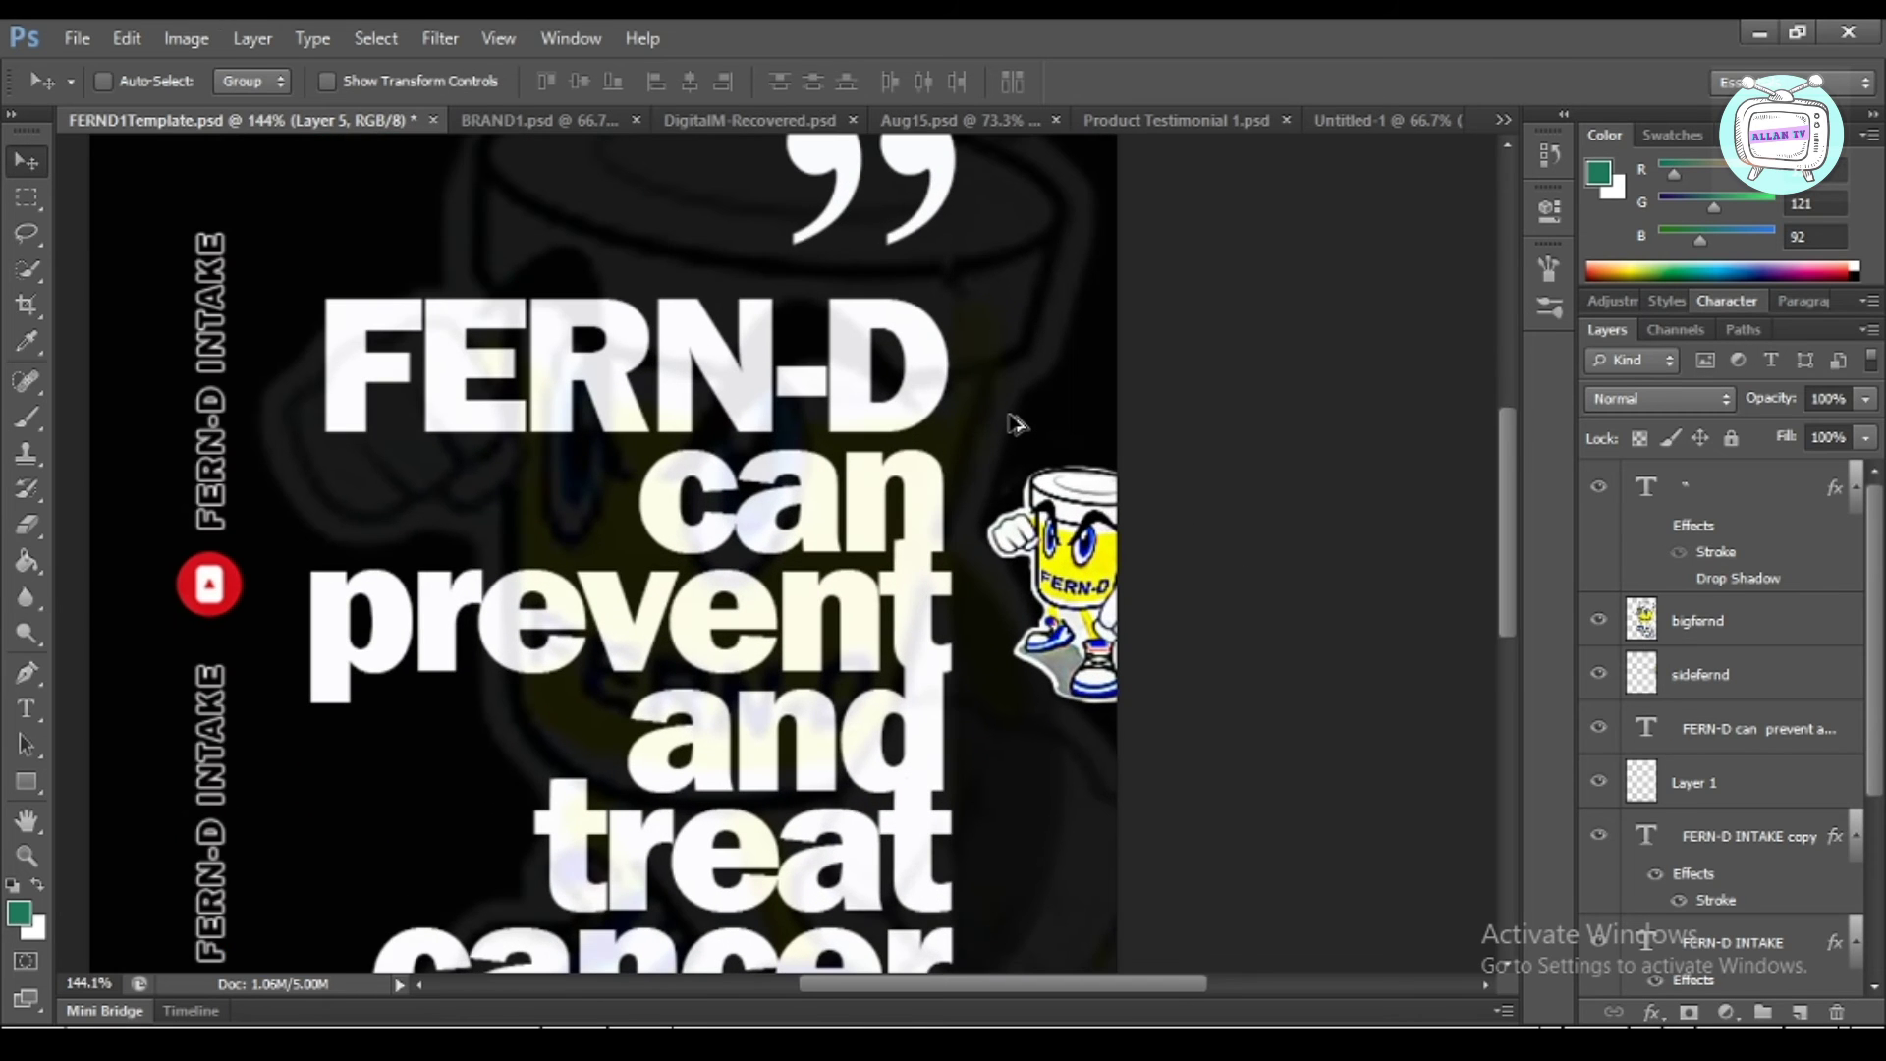
{"action": "scroll", "coordinate": [1017, 424], "scroll_direction": "down", "scroll_amount": 3}
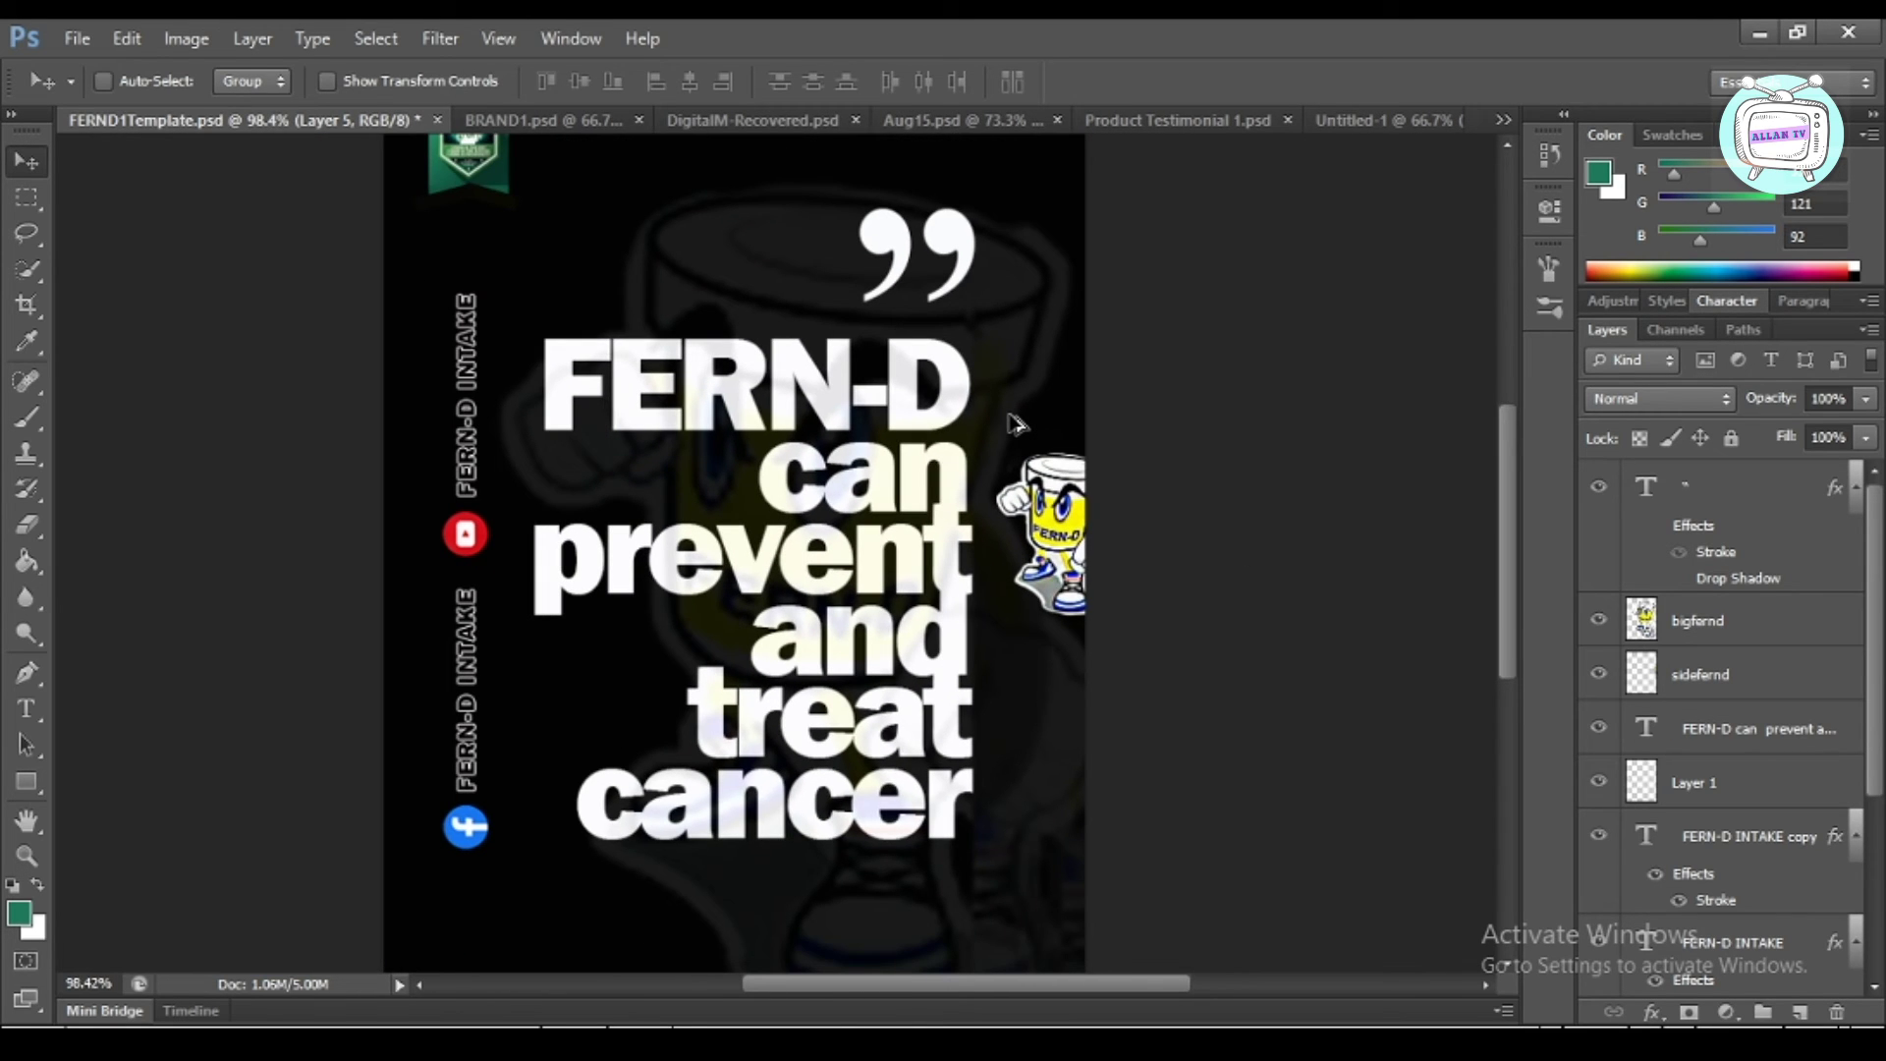
{"action": "scroll", "coordinate": [1018, 424], "scroll_direction": "up", "scroll_amount": 1}
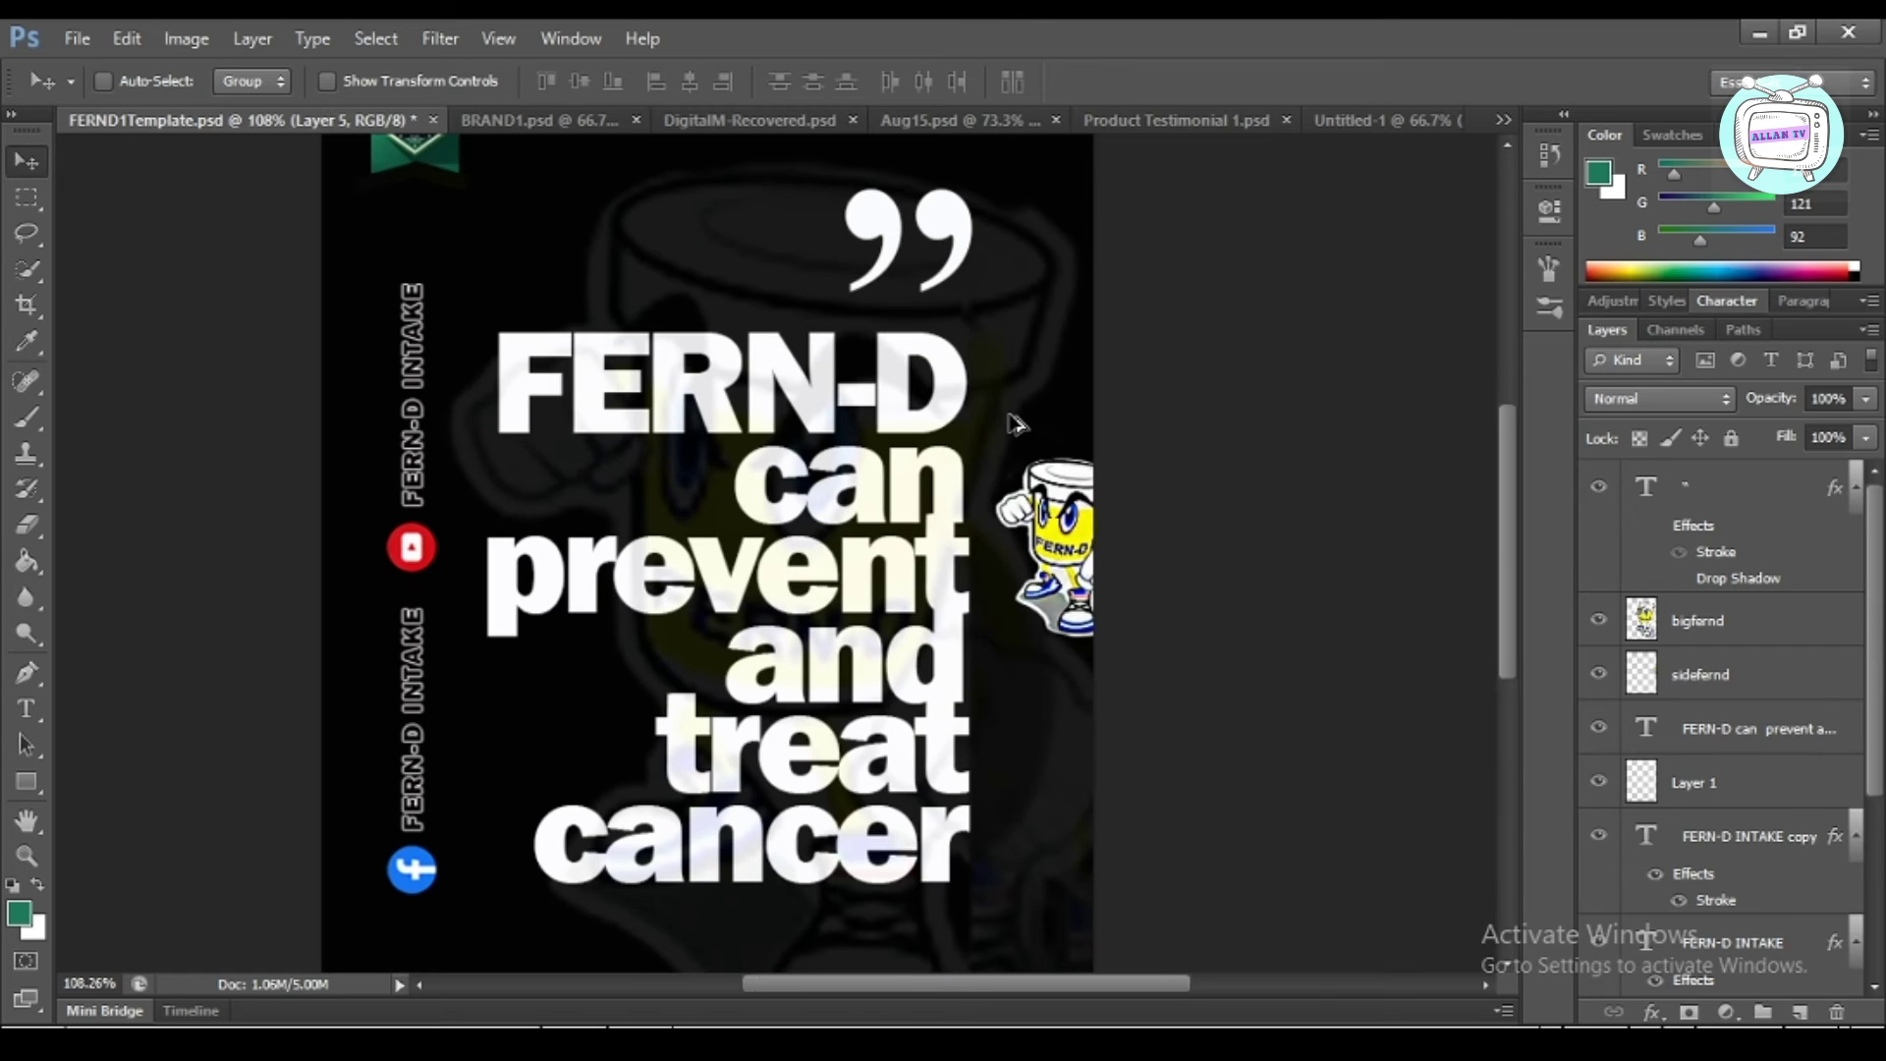
{"action": "left_click", "coordinate": [1737, 485]}
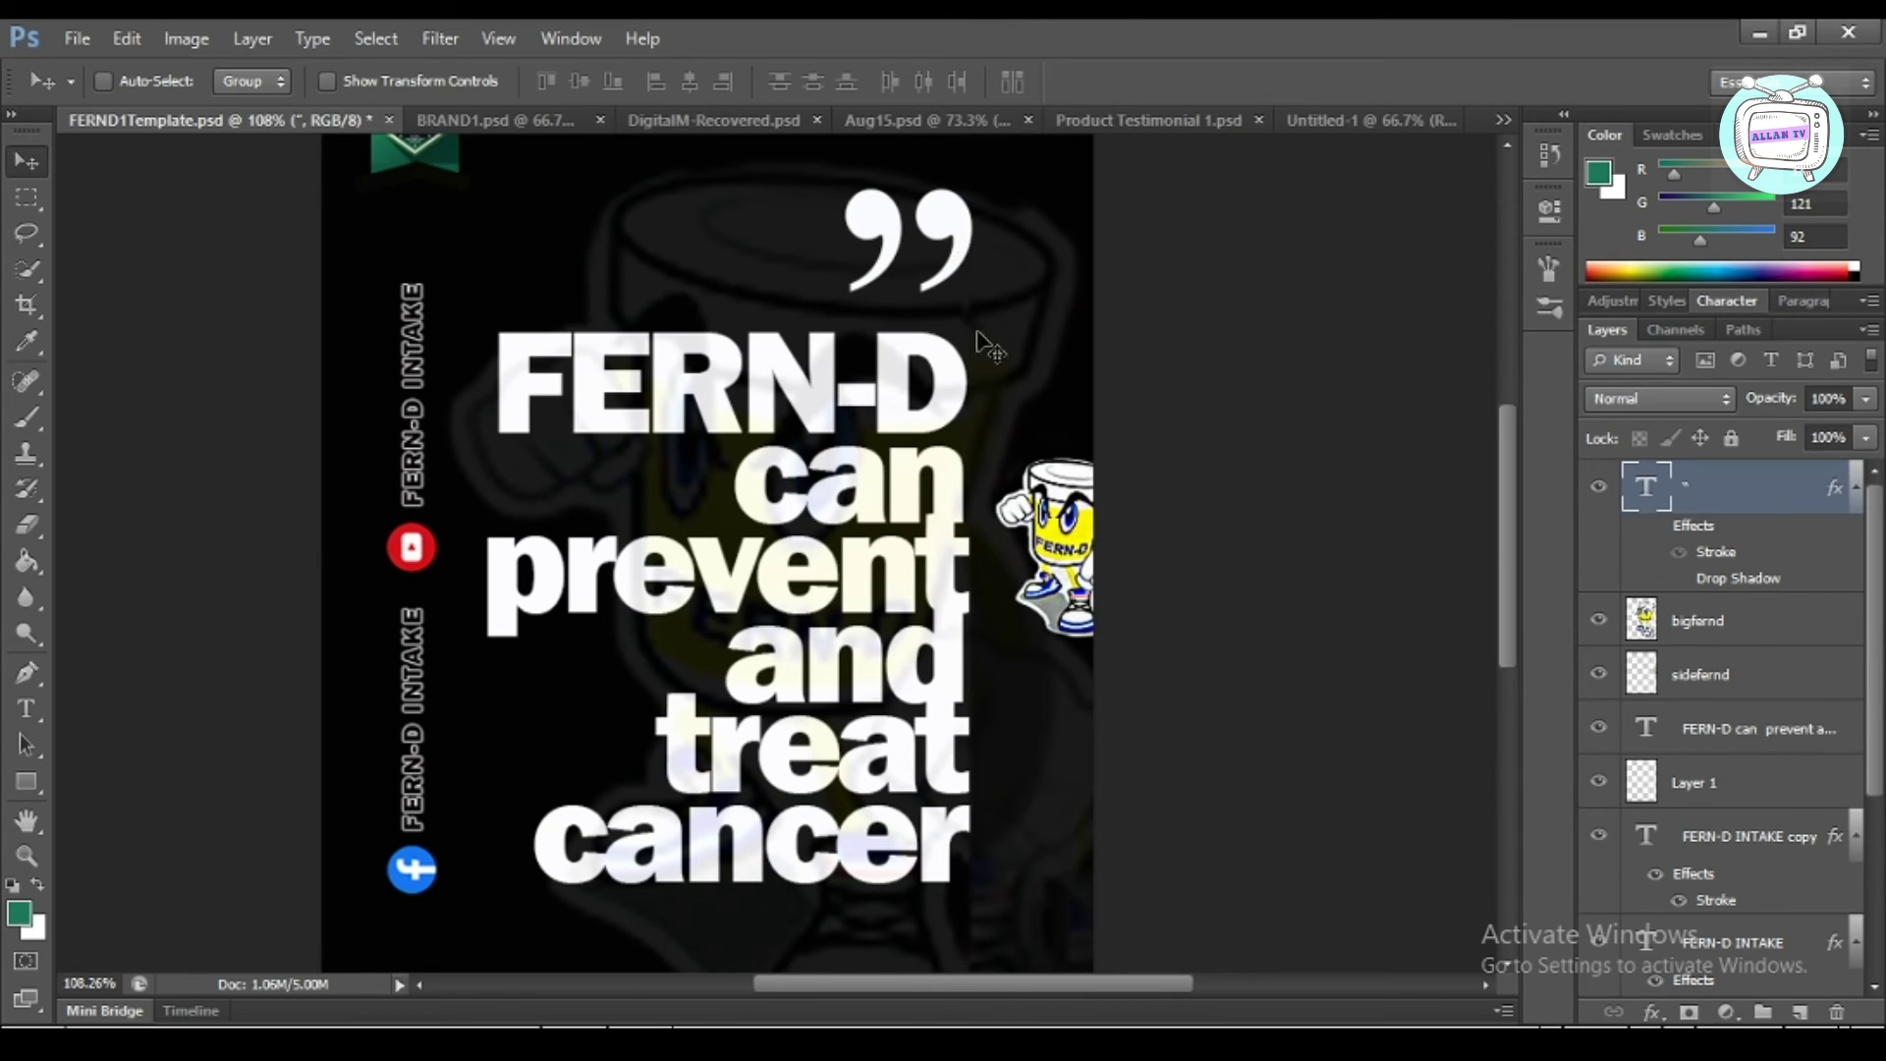
{"action": "key", "text": "Left"}
{"action": "key", "text": "Left"}
{"action": "key", "text": "Left"}
{"action": "key", "text": "Left"}
{"action": "key", "text": "Left"}
{"action": "key", "text": "Left"}
{"action": "key", "text": "Left"}
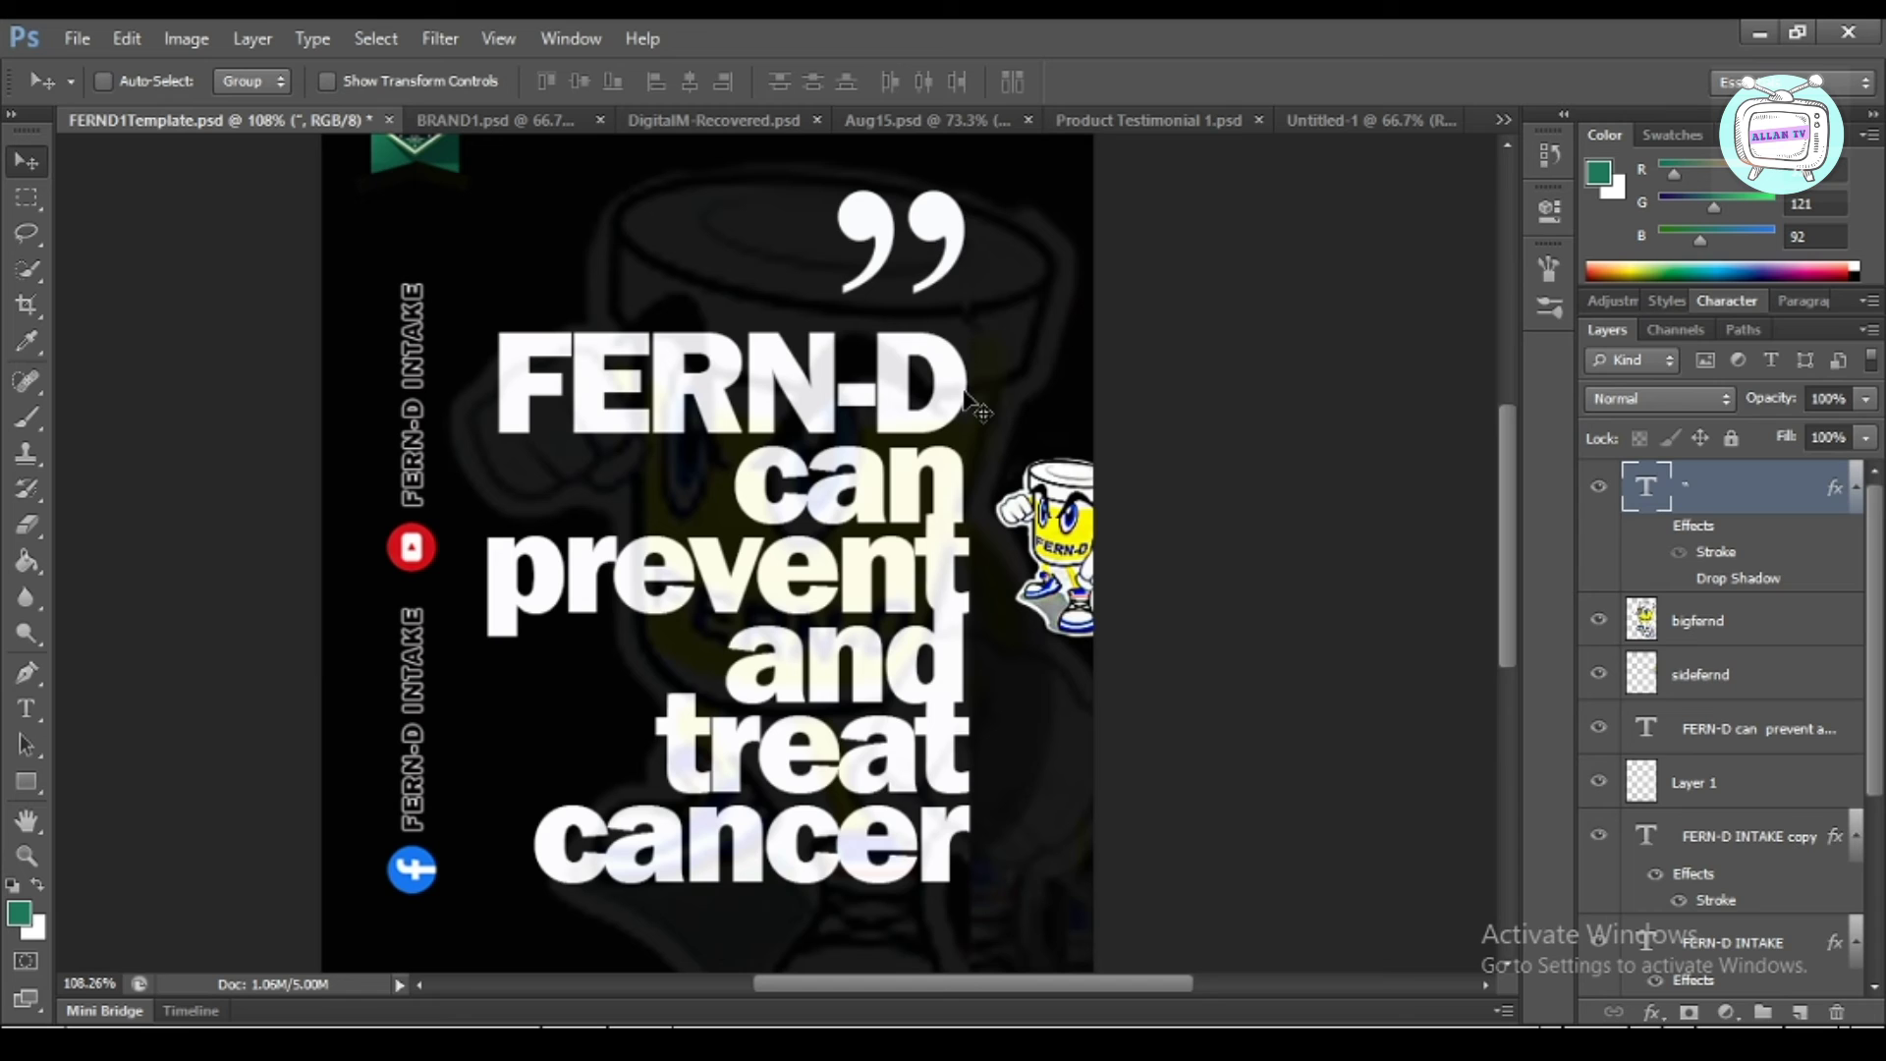
Examine the poster's overall composition at several zoom levels, checking the quotation mark against the headline and side mascot
{"action": "scroll", "coordinate": [1004, 447], "scroll_direction": "down", "scroll_amount": 3}
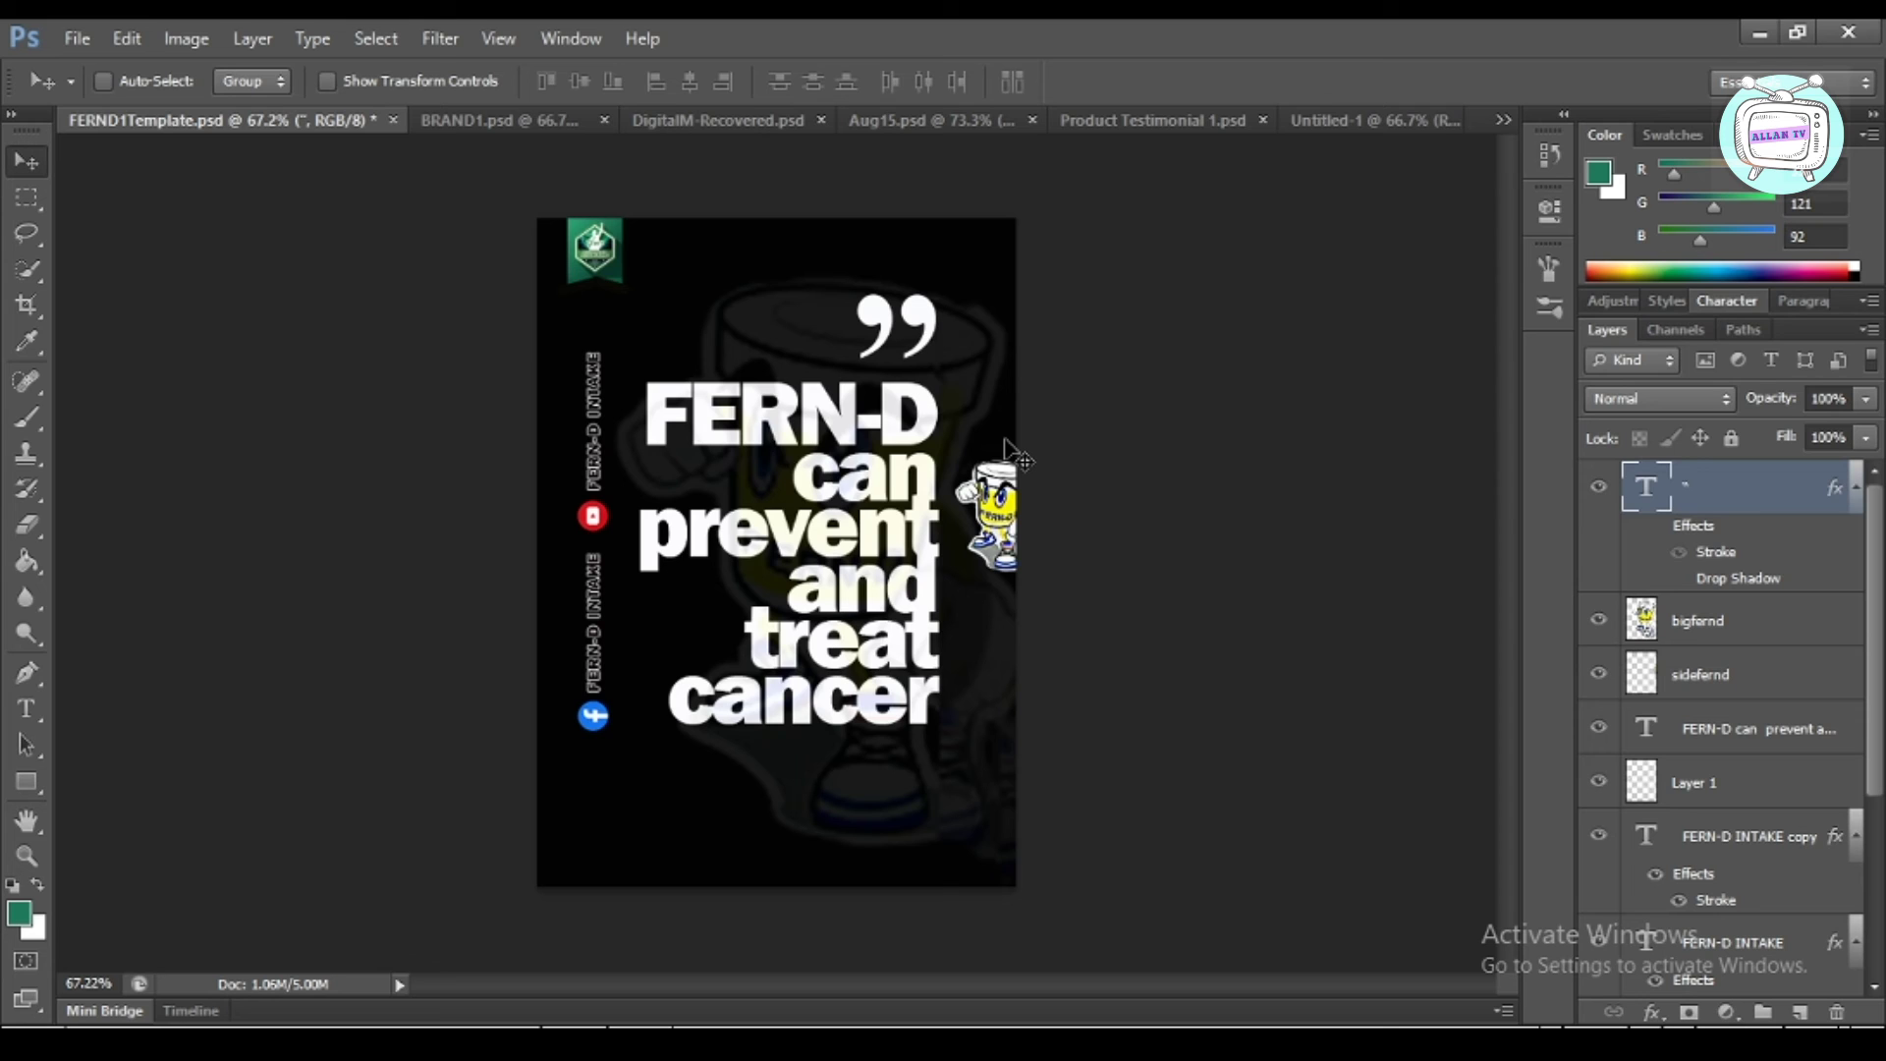
{"action": "scroll", "coordinate": [1012, 453], "scroll_direction": "up", "scroll_amount": 3}
{"action": "scroll", "coordinate": [1010, 449], "scroll_direction": "down", "scroll_amount": 1}
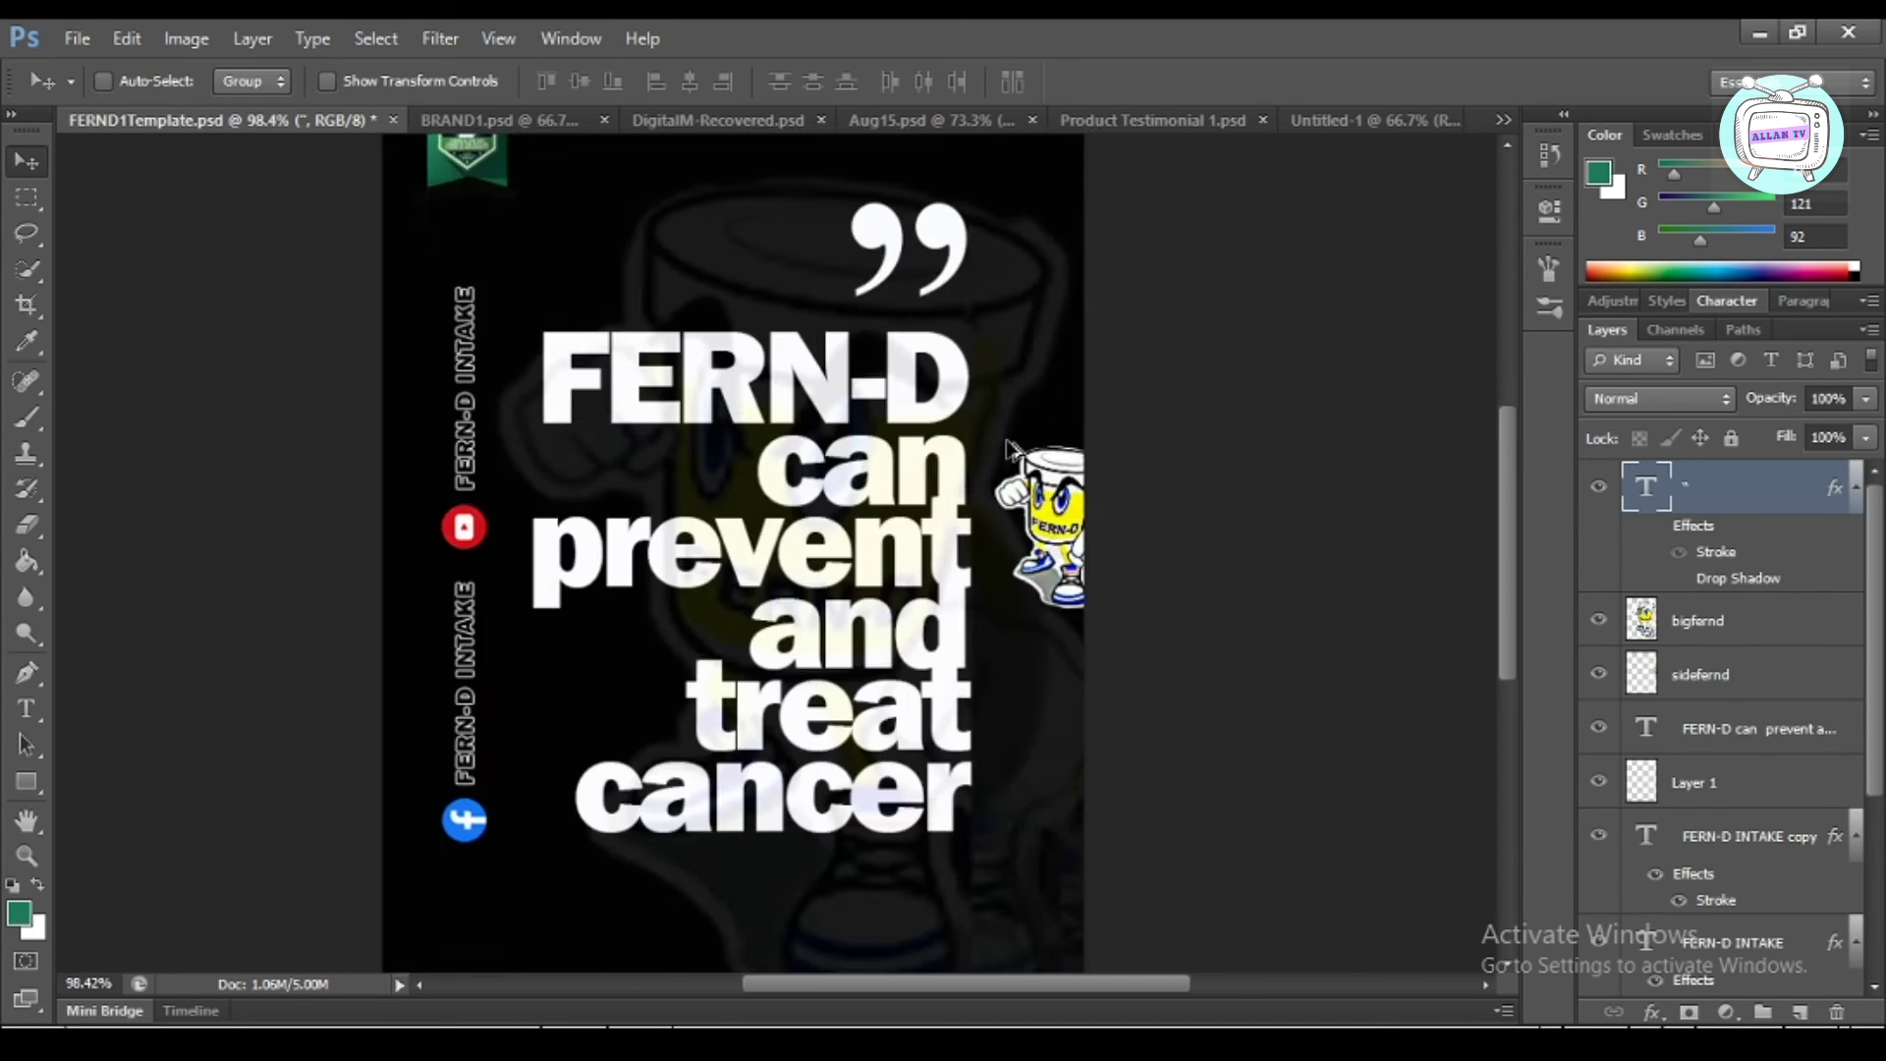
{"action": "scroll", "coordinate": [1007, 449], "scroll_direction": "down", "scroll_amount": 2}
{"action": "scroll", "coordinate": [1009, 450], "scroll_direction": "up", "scroll_amount": 1}
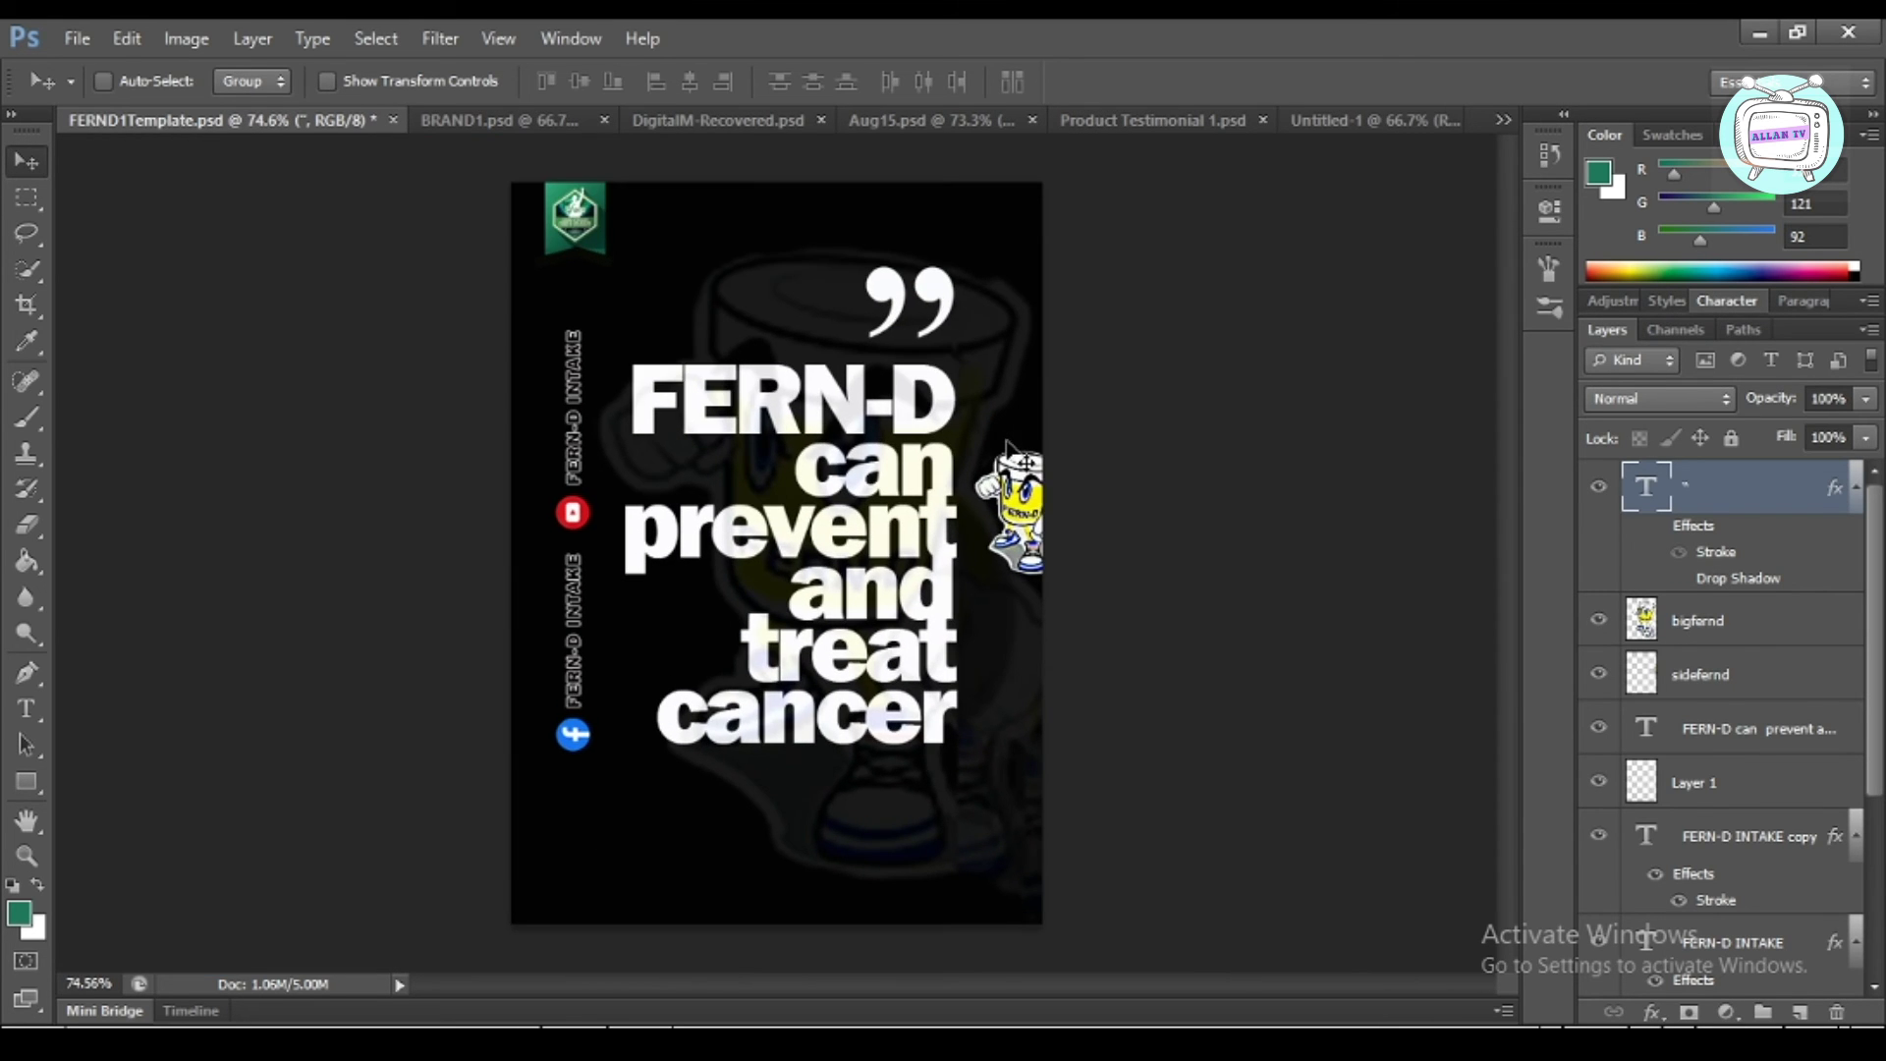
{"action": "scroll", "coordinate": [1012, 454], "scroll_direction": "down", "scroll_amount": 2}
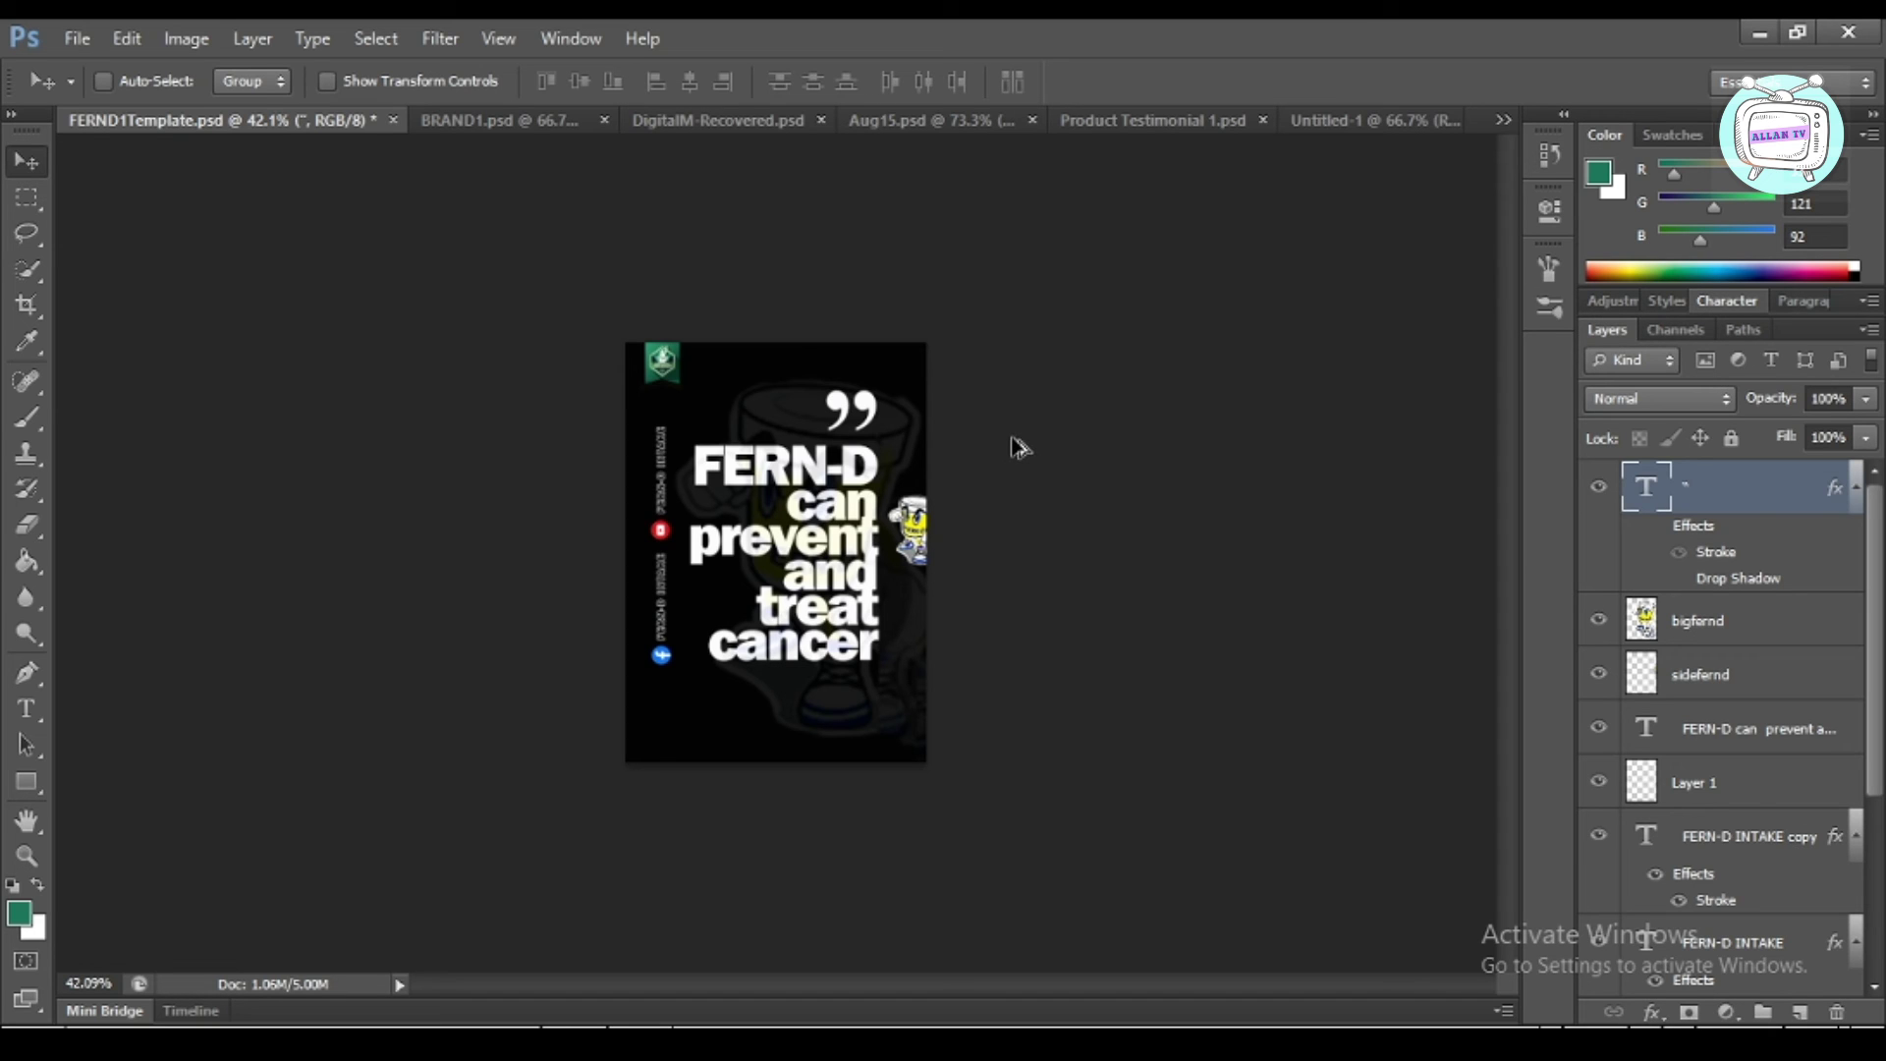
{"action": "scroll", "coordinate": [1017, 454], "scroll_direction": "up", "scroll_amount": 3}
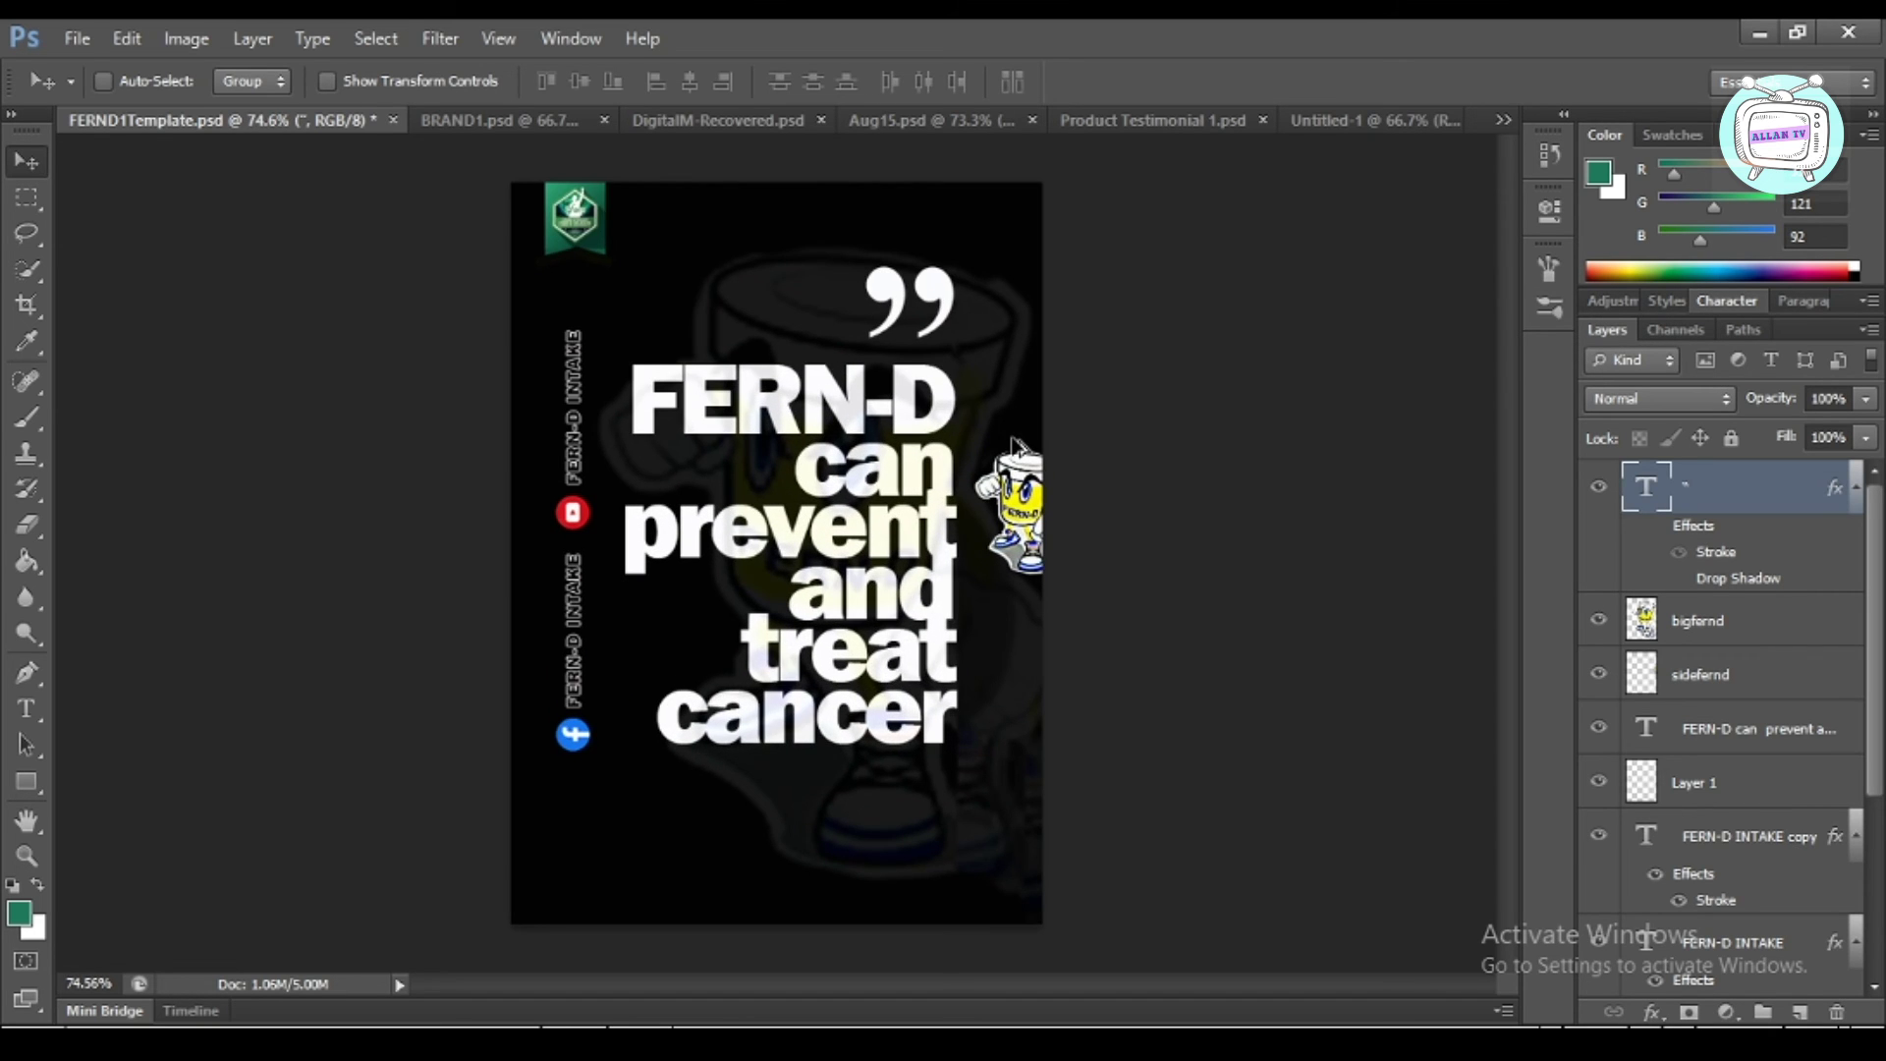
{"action": "scroll", "coordinate": [1016, 448], "scroll_direction": "down", "scroll_amount": 1}
{"action": "scroll", "coordinate": [1017, 448], "scroll_direction": "up", "scroll_amount": 1}
{"action": "scroll", "coordinate": [1018, 448], "scroll_direction": "down", "scroll_amount": 1}
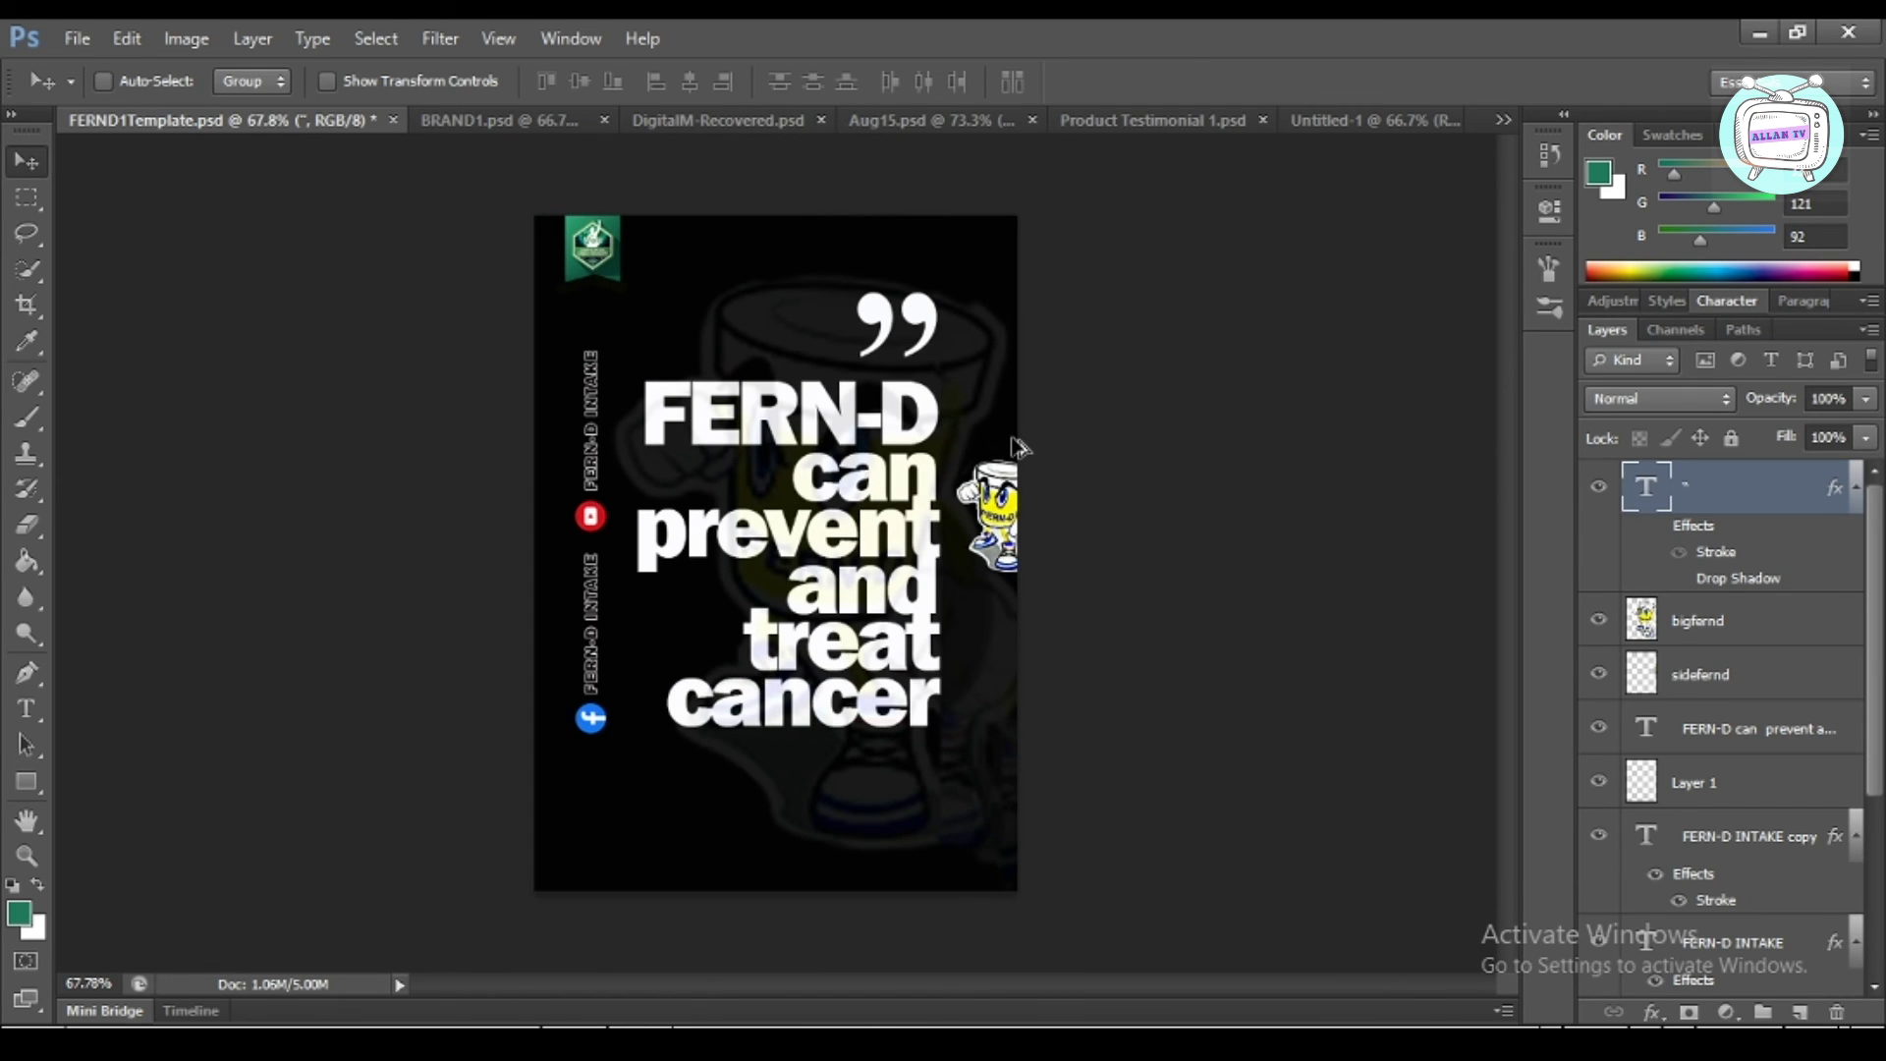
{"action": "scroll", "coordinate": [1018, 448], "scroll_direction": "up", "scroll_amount": 1}
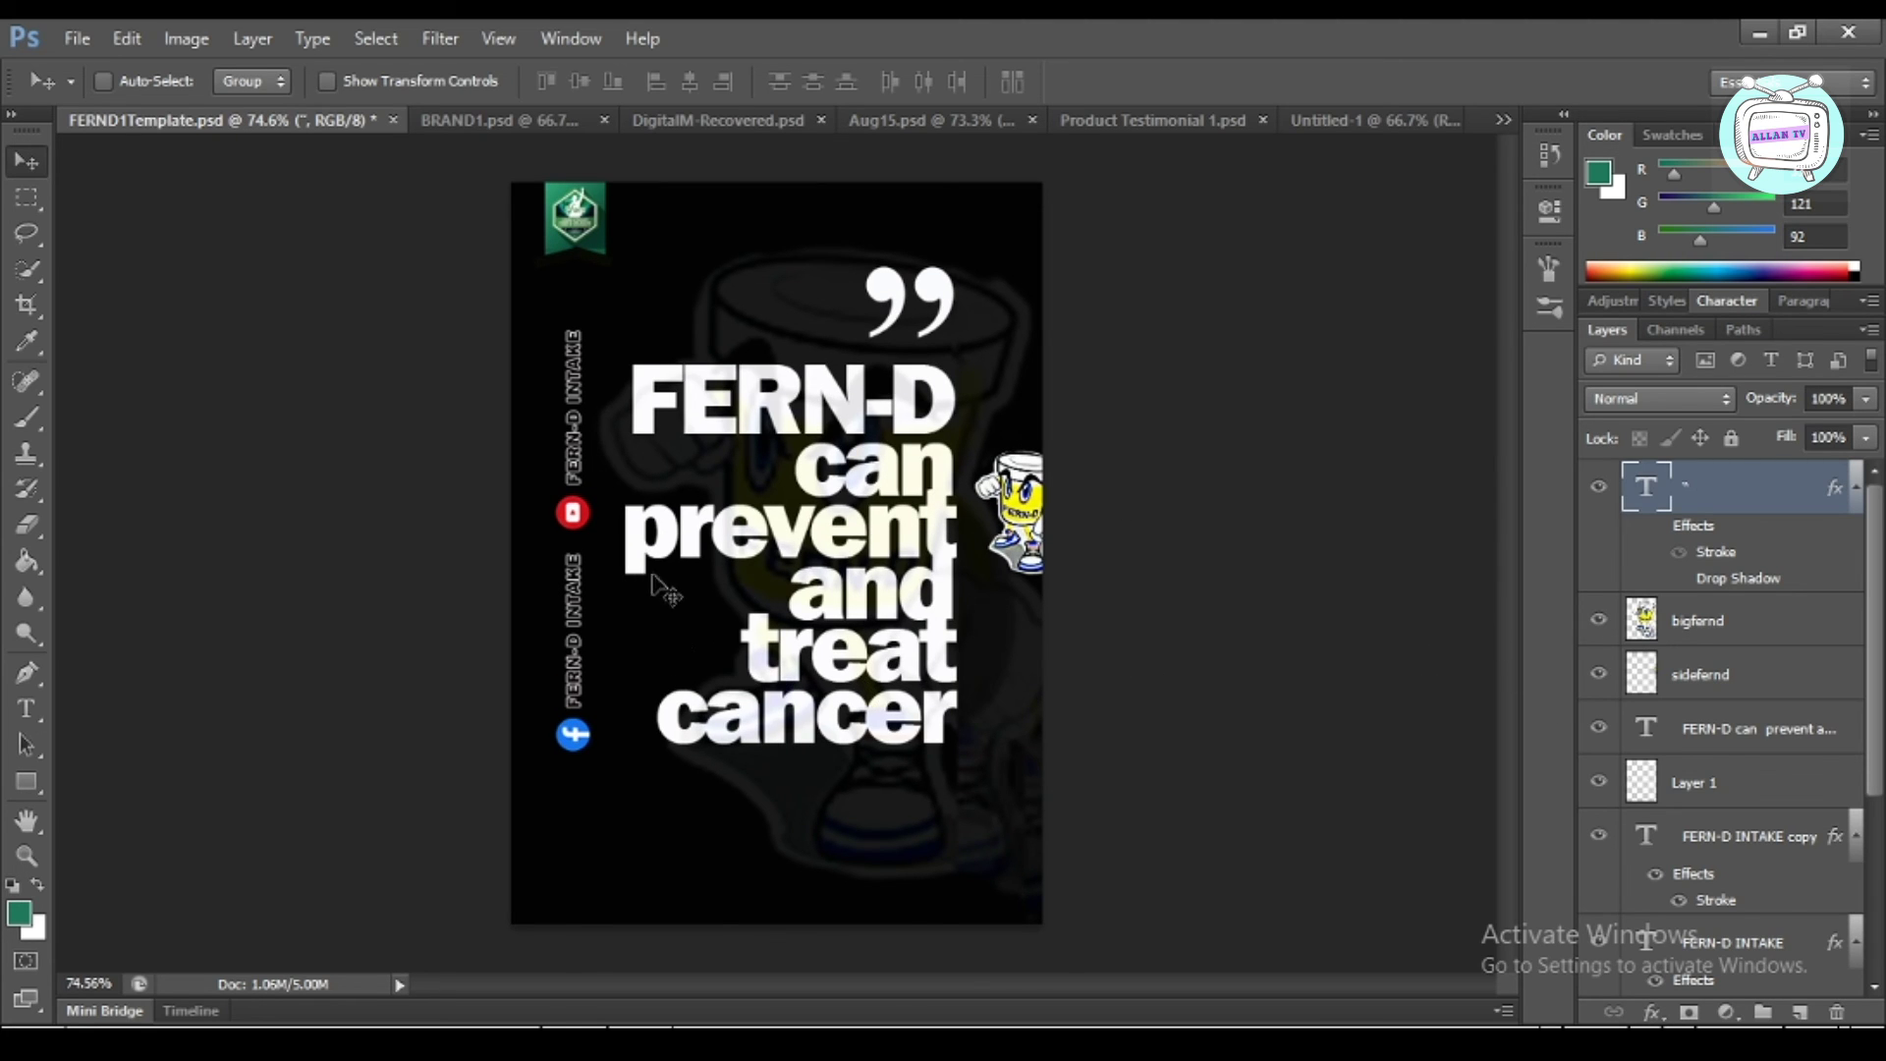
Move both FERN-D INTAKE labels together with their YouTube and Facebook icons a little lower along the poster's left edge
{"action": "left_click", "coordinate": [1744, 782]}
{"action": "scroll", "coordinate": [1748, 781], "scroll_direction": "down", "scroll_amount": 3}
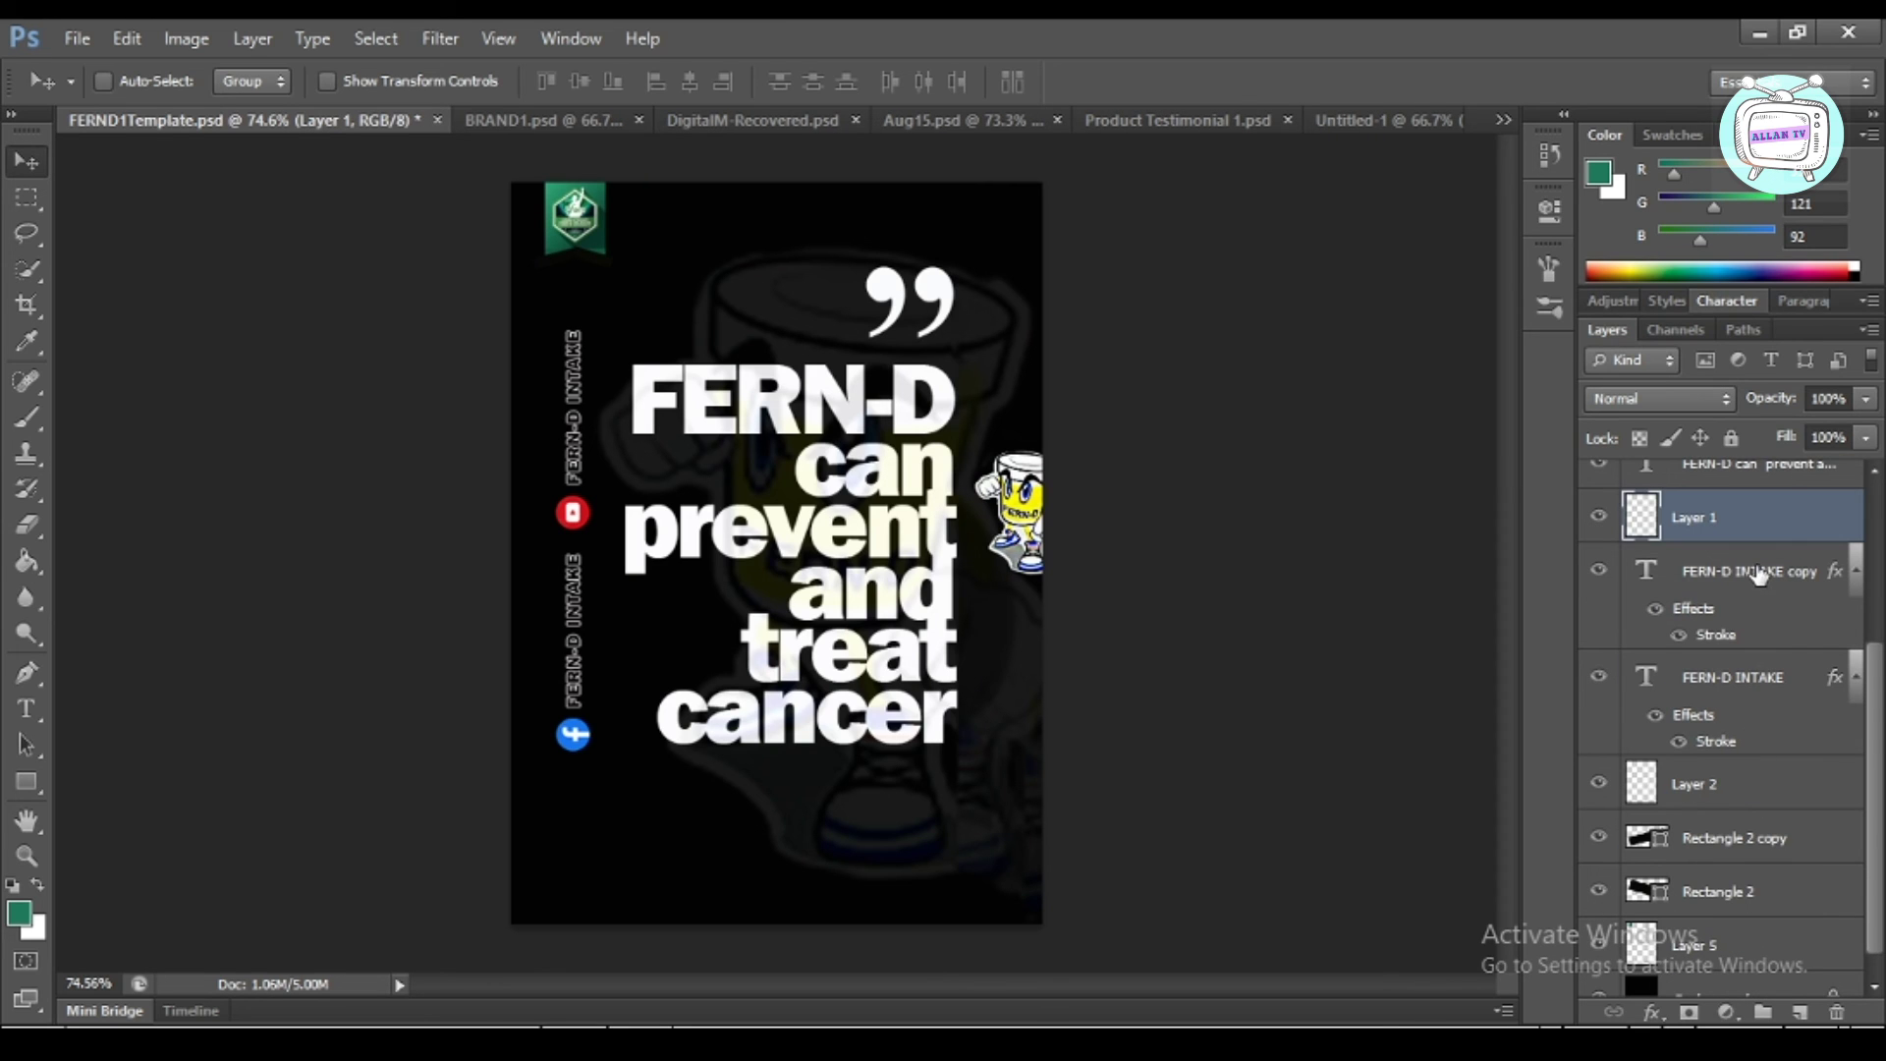
{"action": "left_click", "coordinate": [1759, 574], "text": "ctrl"}
{"action": "left_click", "coordinate": [1758, 676], "text": "ctrl"}
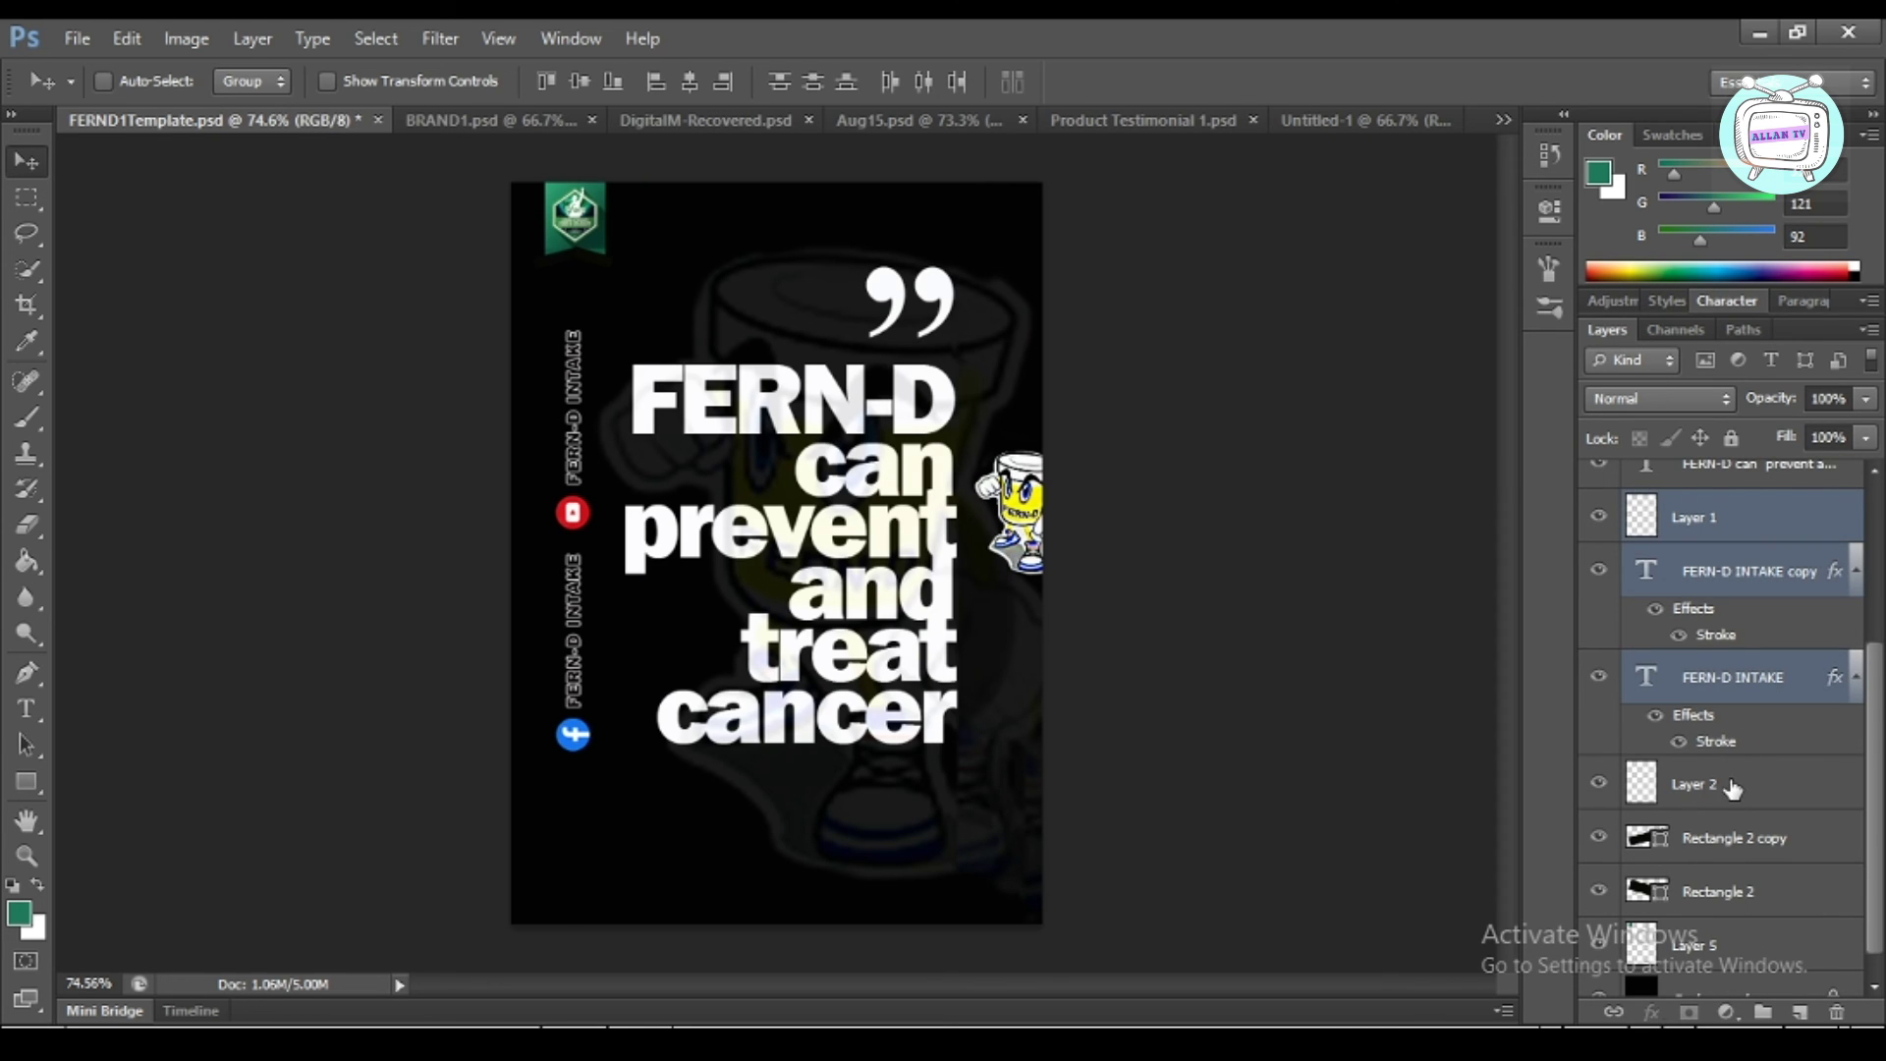
{"action": "left_click", "coordinate": [1731, 783], "text": "ctrl"}
{"action": "key", "text": "Down"}
{"action": "key", "text": "Down"}
{"action": "key", "text": "Down"}
{"action": "key", "text": "Down"}
{"action": "key", "text": "Down"}
{"action": "key", "text": "Down"}
{"action": "key", "text": "Down"}
{"action": "key", "text": "Down"}
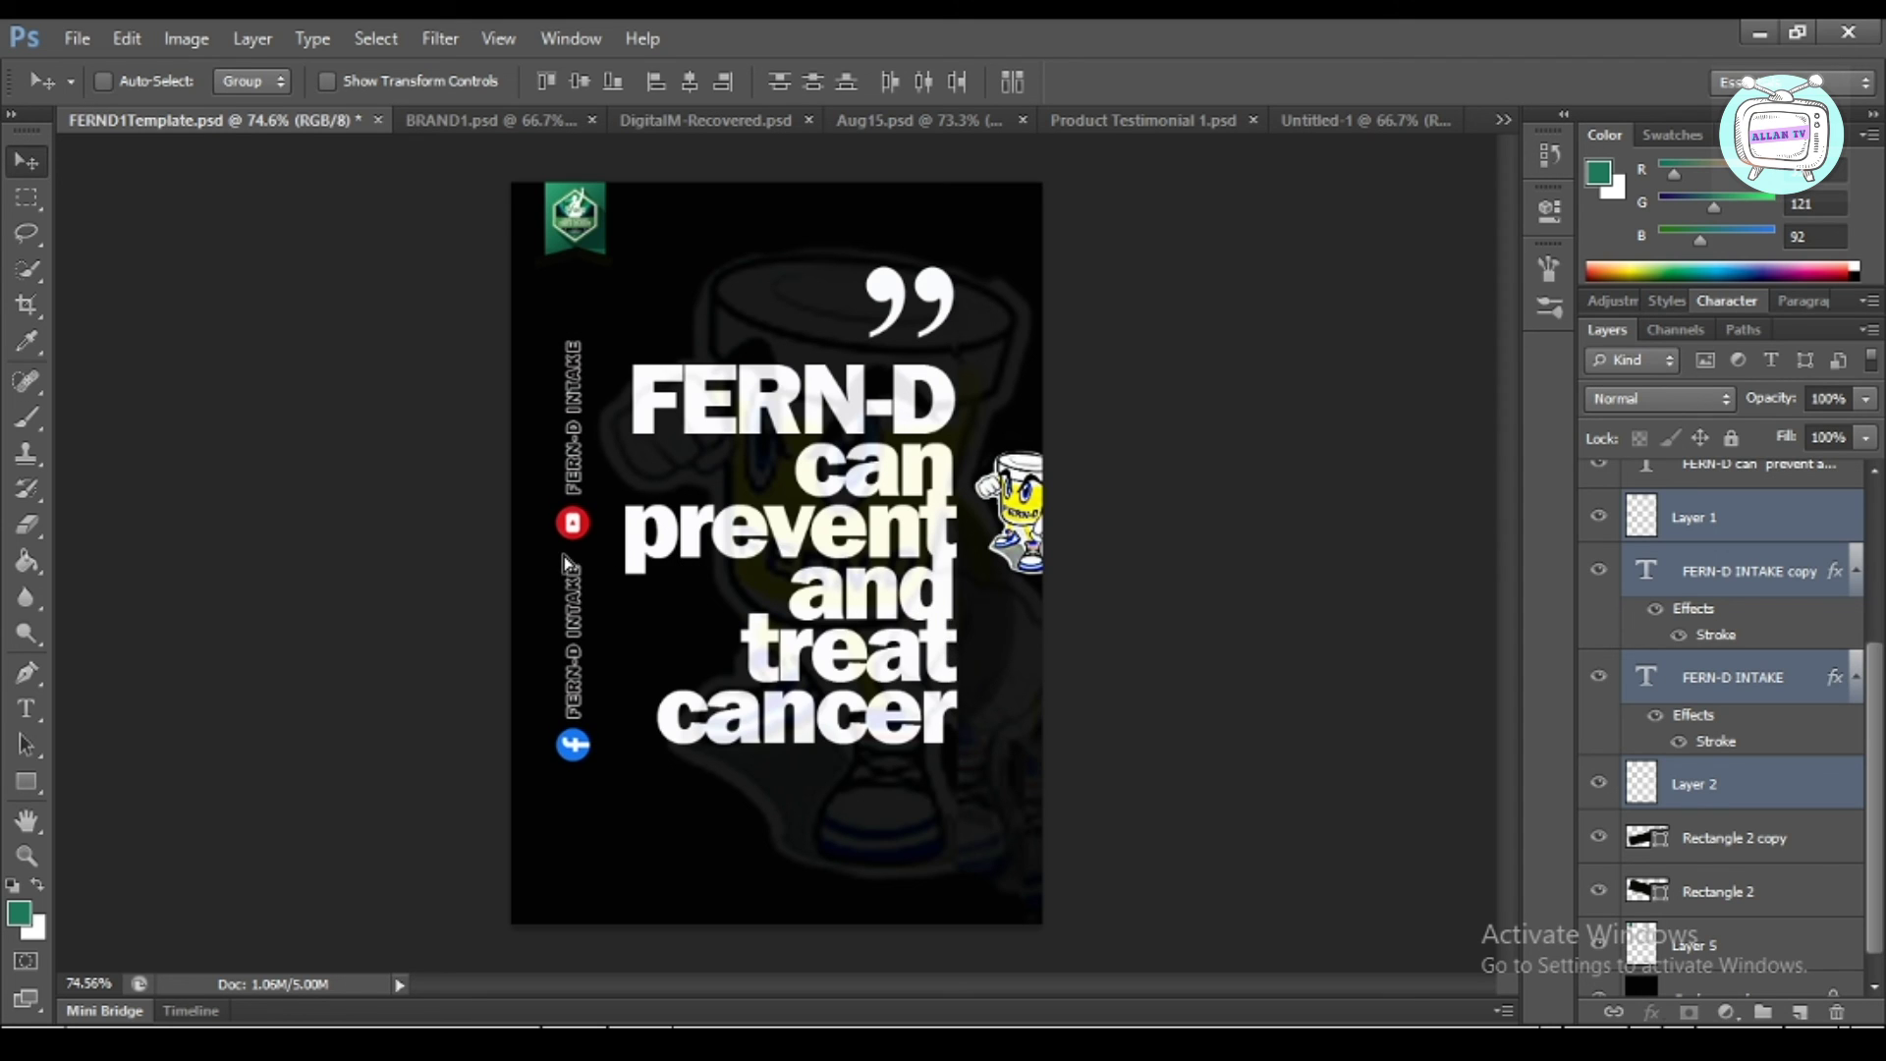
{"action": "left_click_drag", "start_coordinate": [567, 548], "coordinate": [567, 575]}
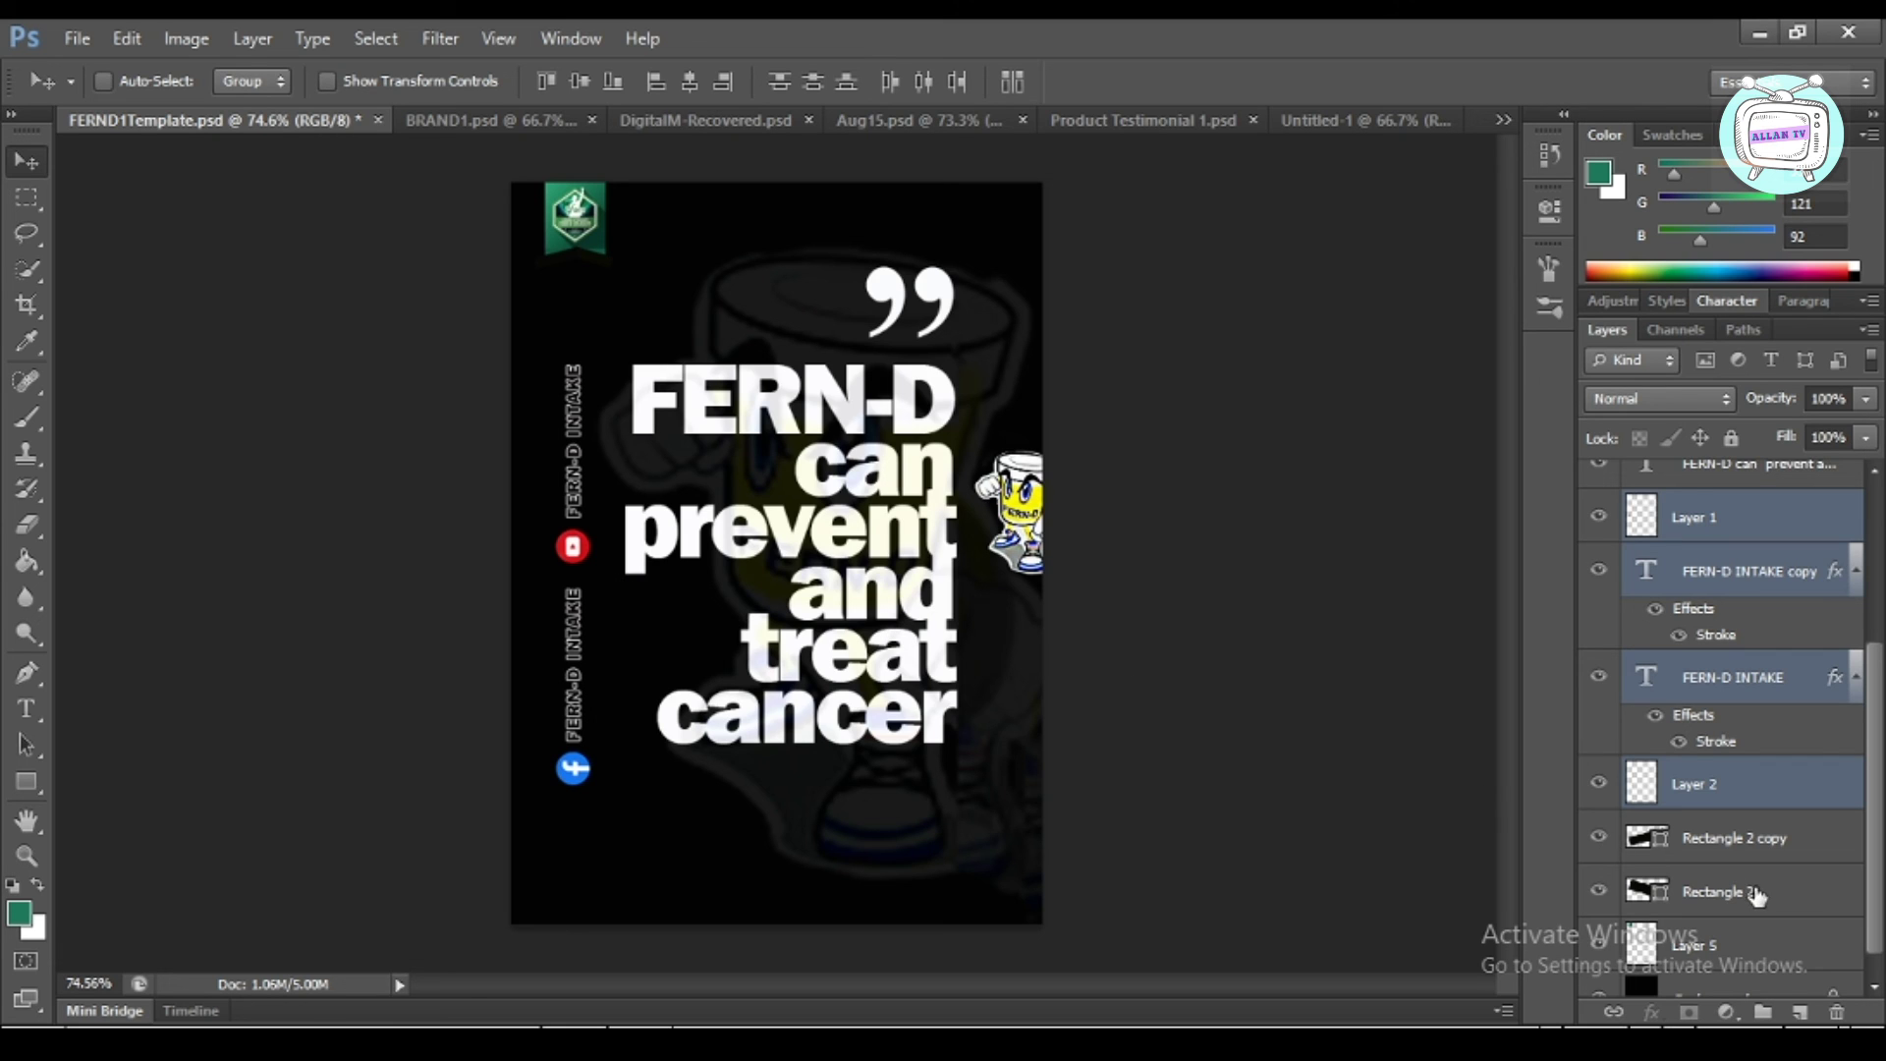
Select the Background layer and look through the layer stack for layers that still have generic names
{"action": "scroll", "coordinate": [1757, 896], "scroll_direction": "down", "scroll_amount": 1}
{"action": "left_click", "coordinate": [1747, 971]}
{"action": "scroll", "coordinate": [1707, 836], "scroll_direction": "up", "scroll_amount": 10}
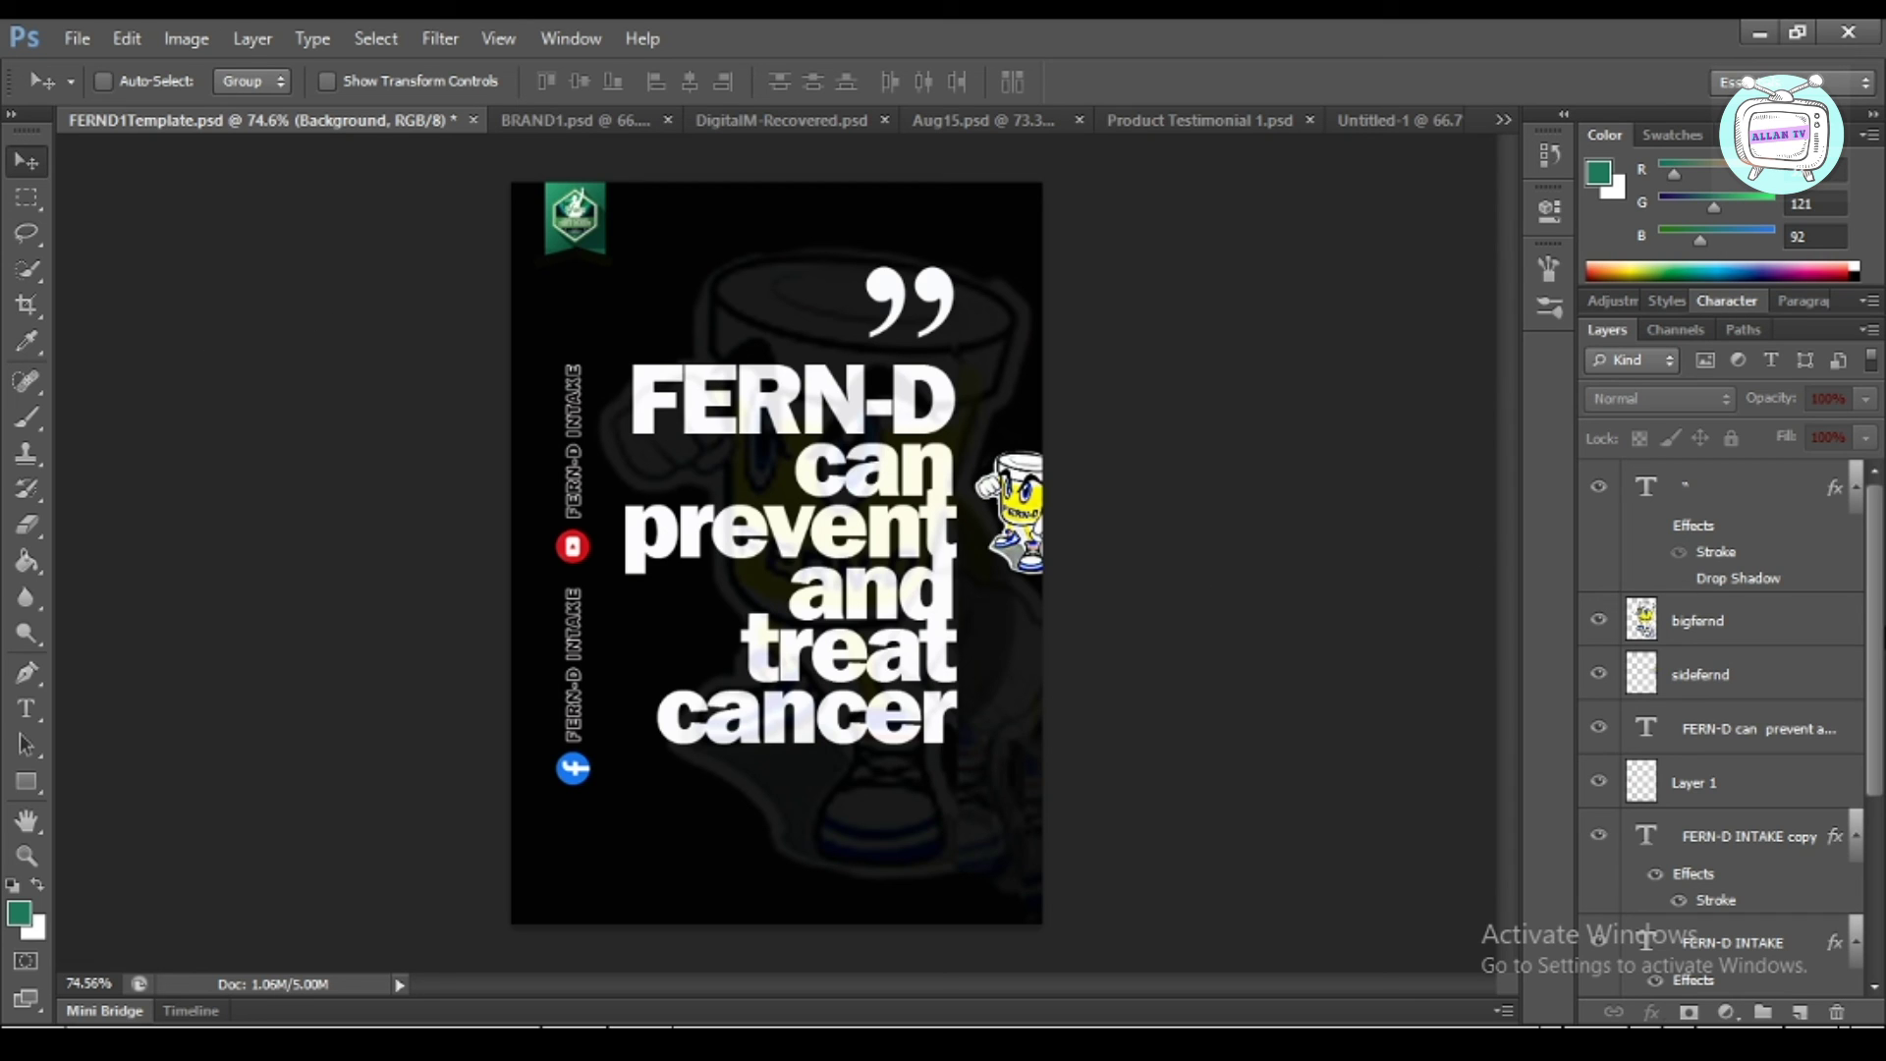
{"action": "scroll", "coordinate": [1778, 622], "scroll_direction": "down", "scroll_amount": 5}
{"action": "scroll", "coordinate": [1778, 622], "scroll_direction": "up", "scroll_amount": 5}
{"action": "scroll", "coordinate": [1788, 787], "scroll_direction": "down", "scroll_amount": 5}
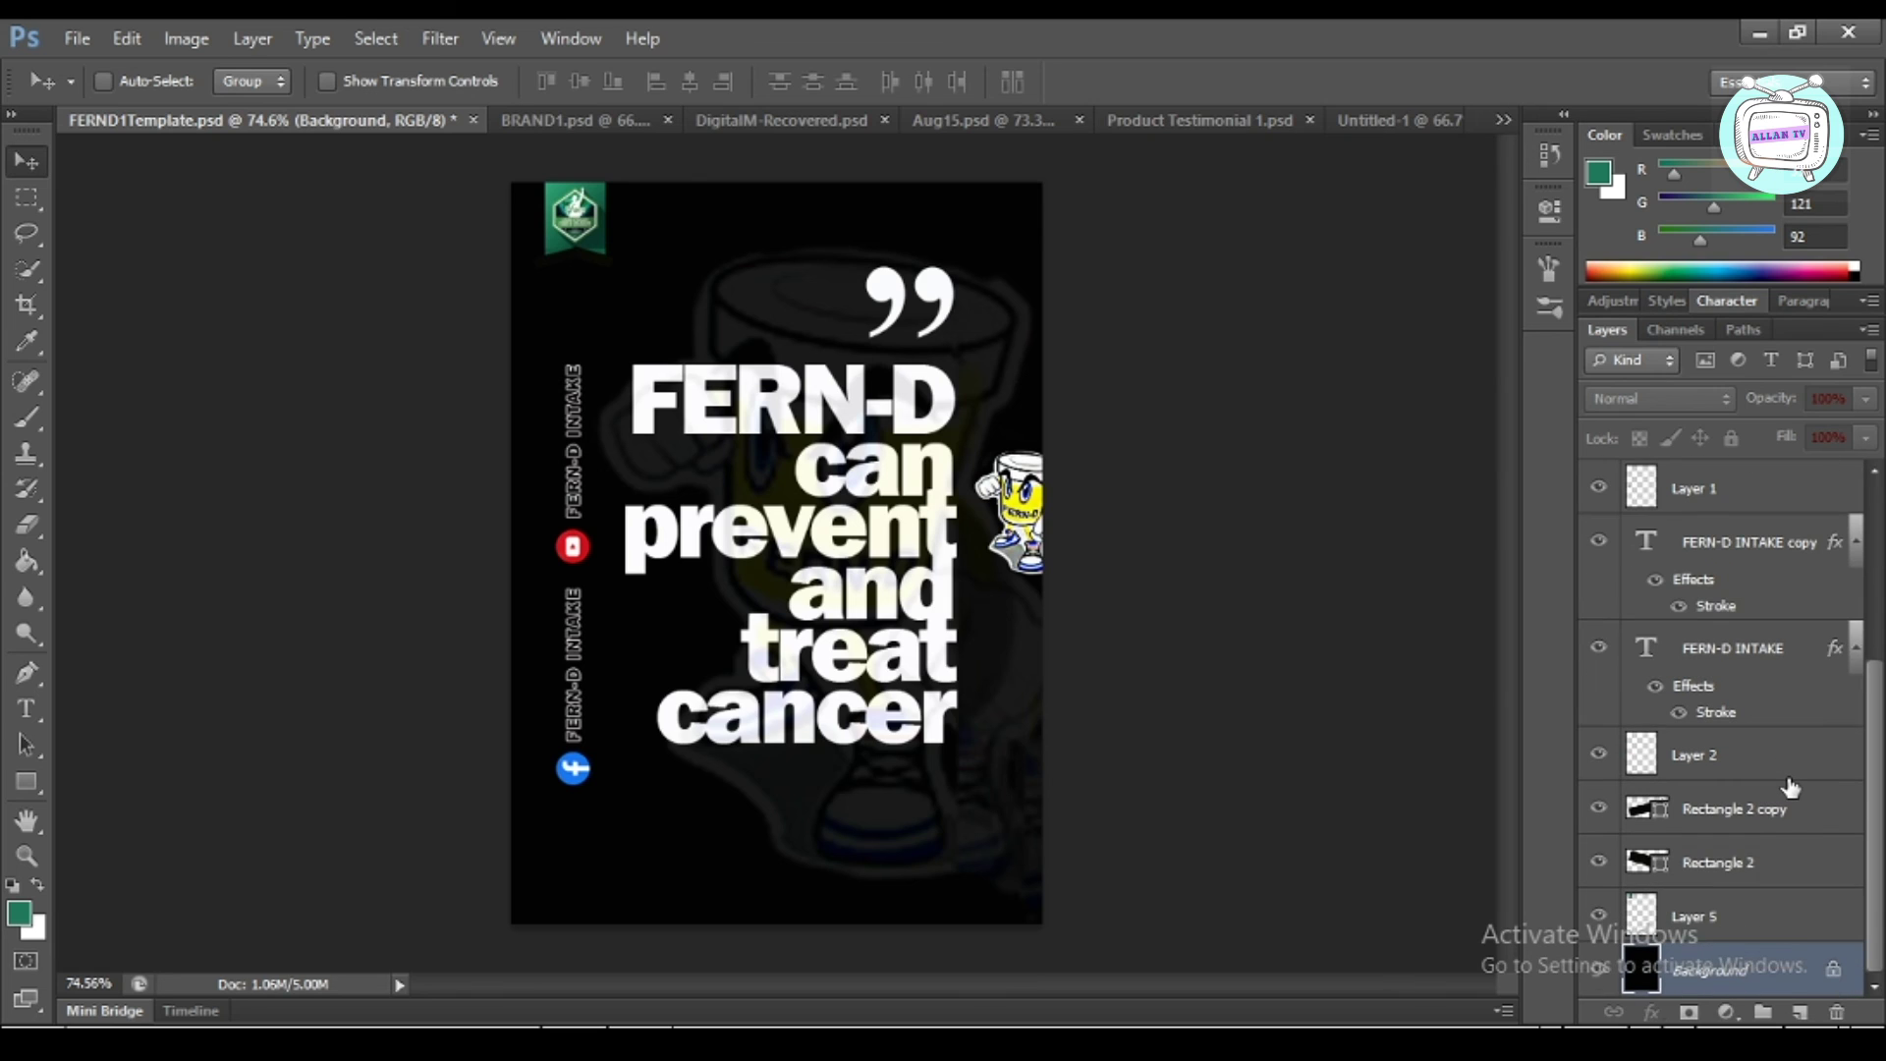
{"action": "scroll", "coordinate": [1789, 787], "scroll_direction": "up", "scroll_amount": 5}
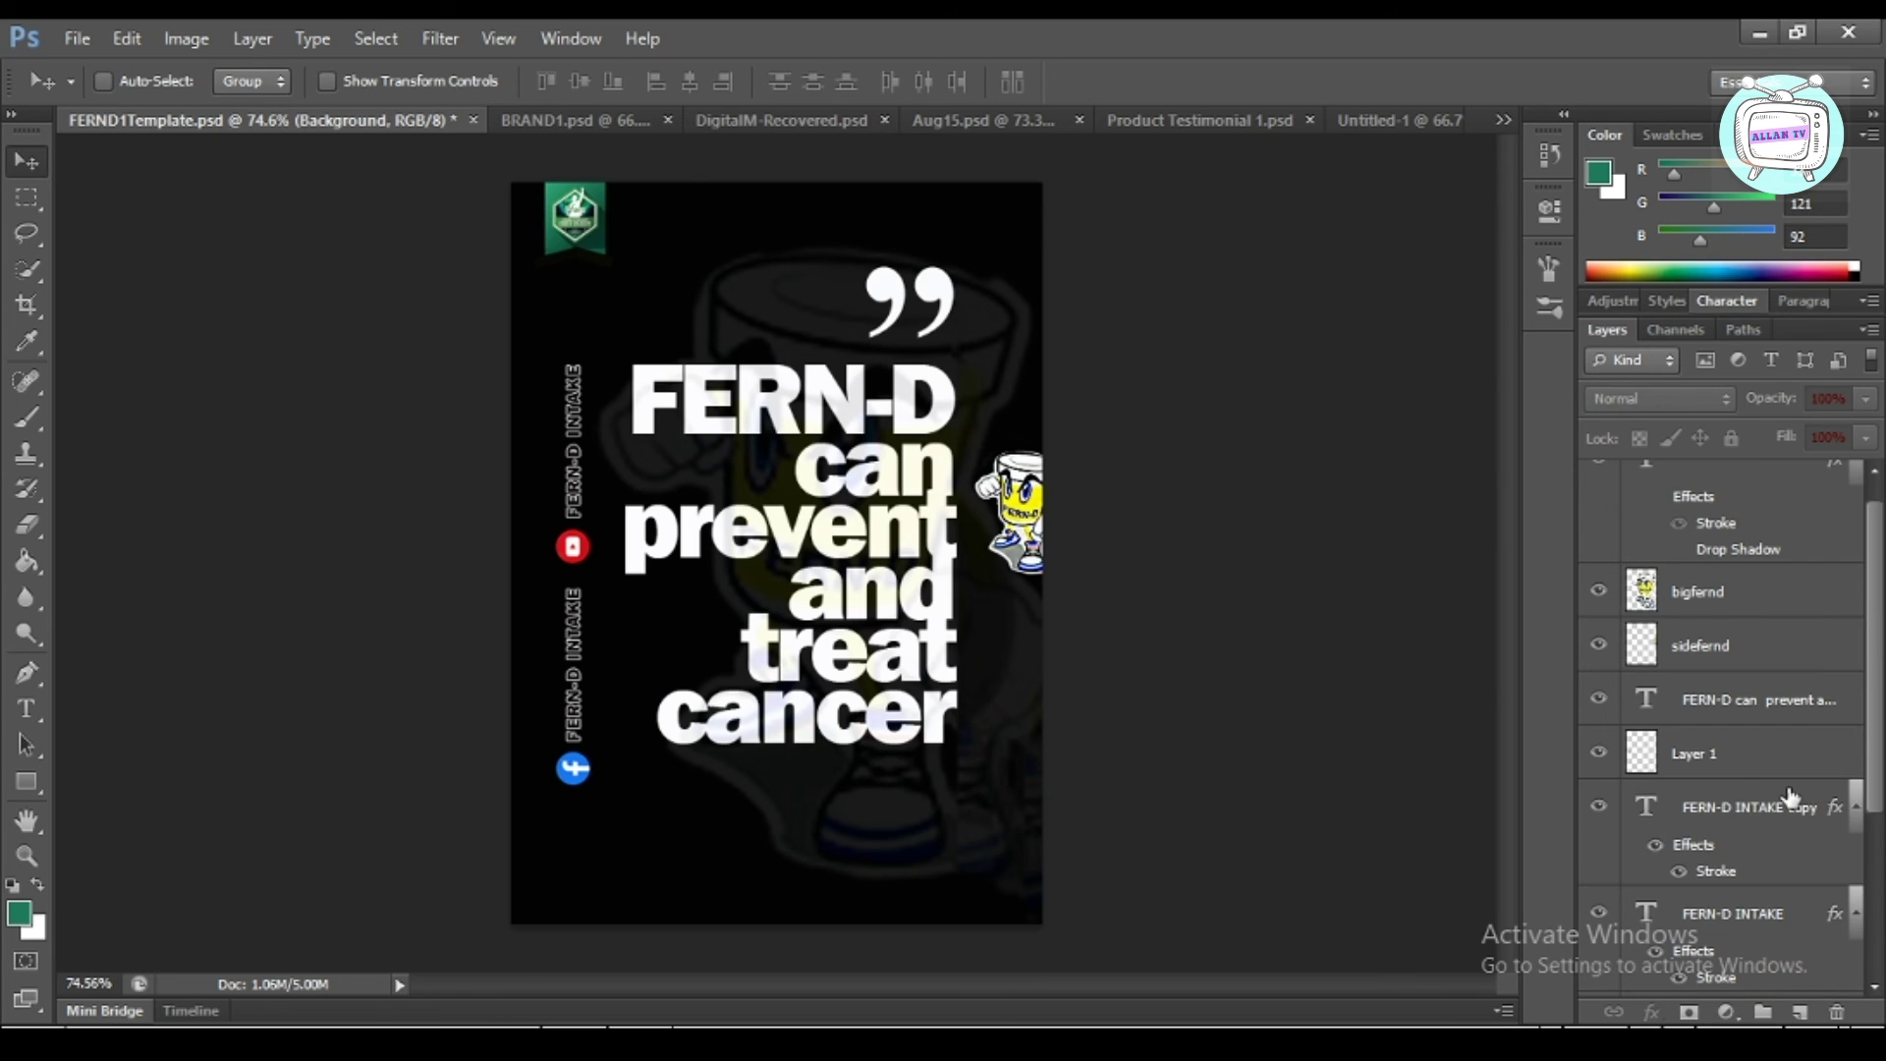
Rename Layer 1 as SM and Layer 2 as SM1
{"action": "left_click", "coordinate": [1731, 764]}
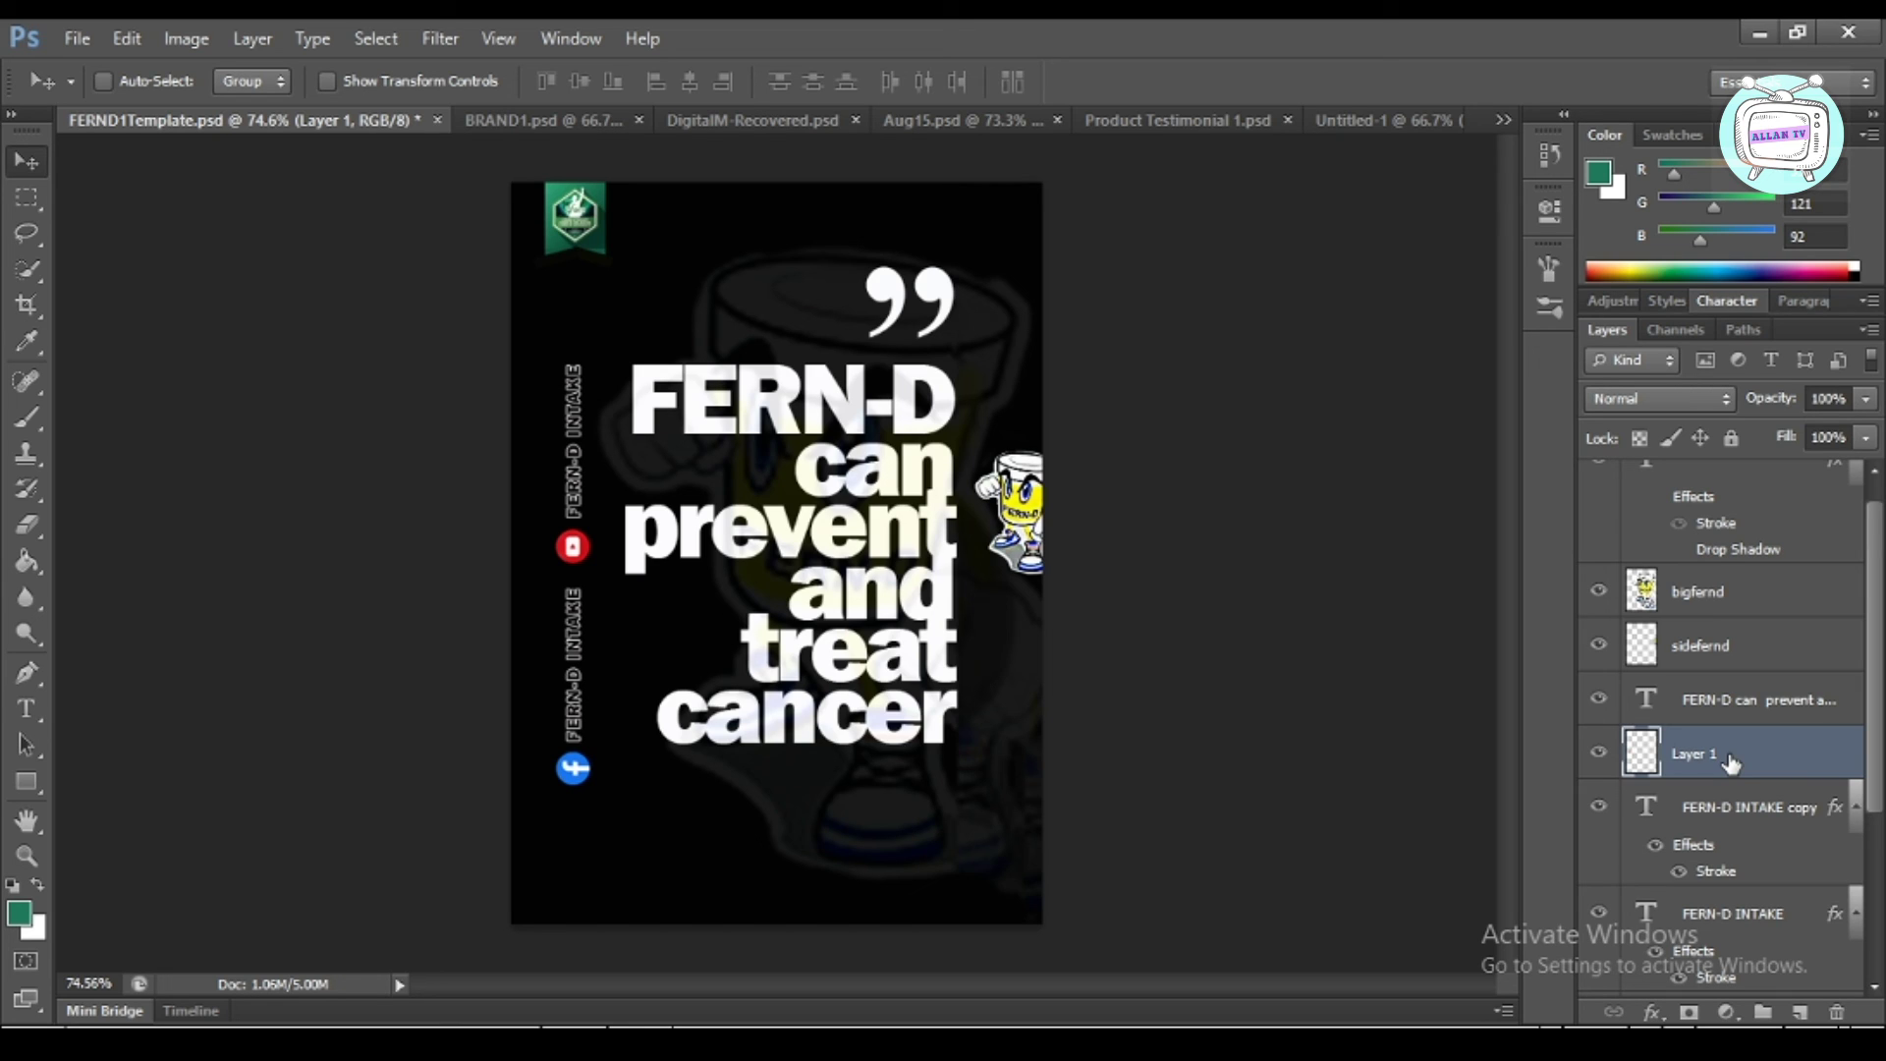
{"action": "double_click", "coordinate": [1695, 759]}
{"action": "type", "text": "SM"}
{"action": "key", "text": "Return"}
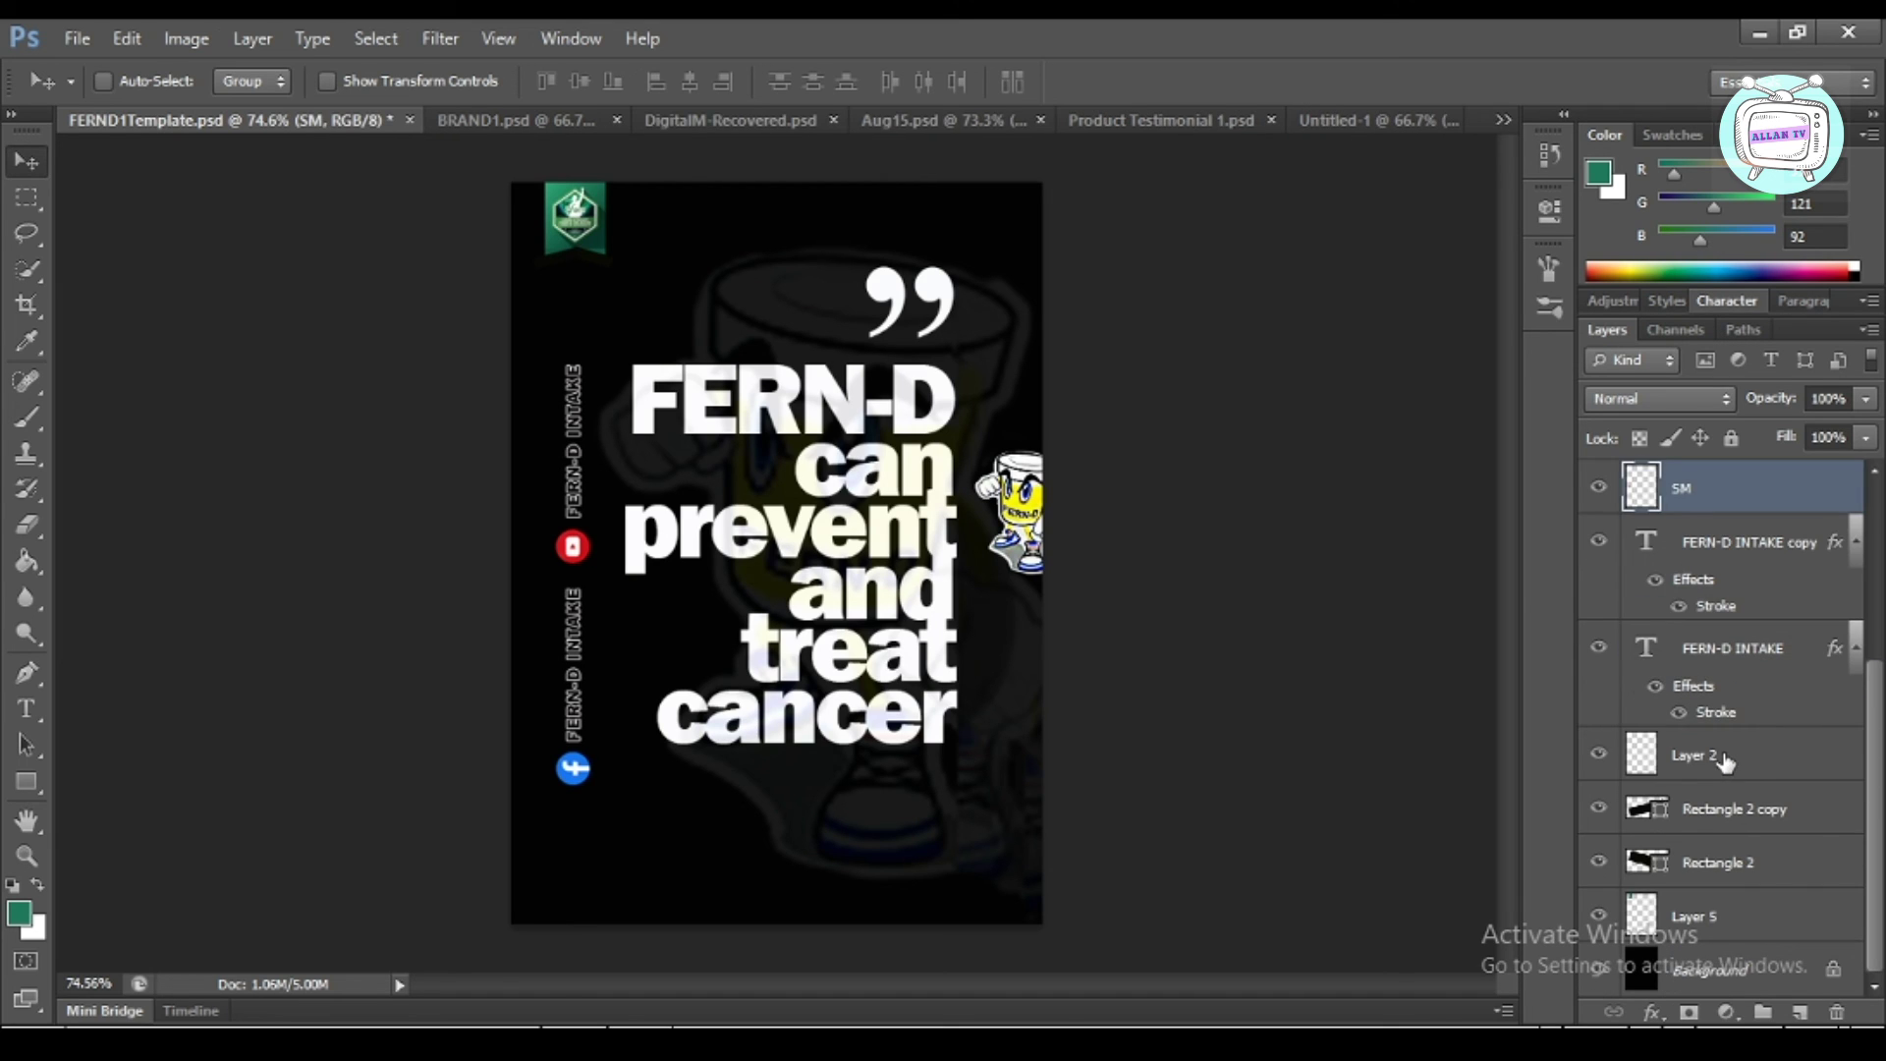
{"action": "double_click", "coordinate": [1724, 756]}
{"action": "type", "text": "SM1"}
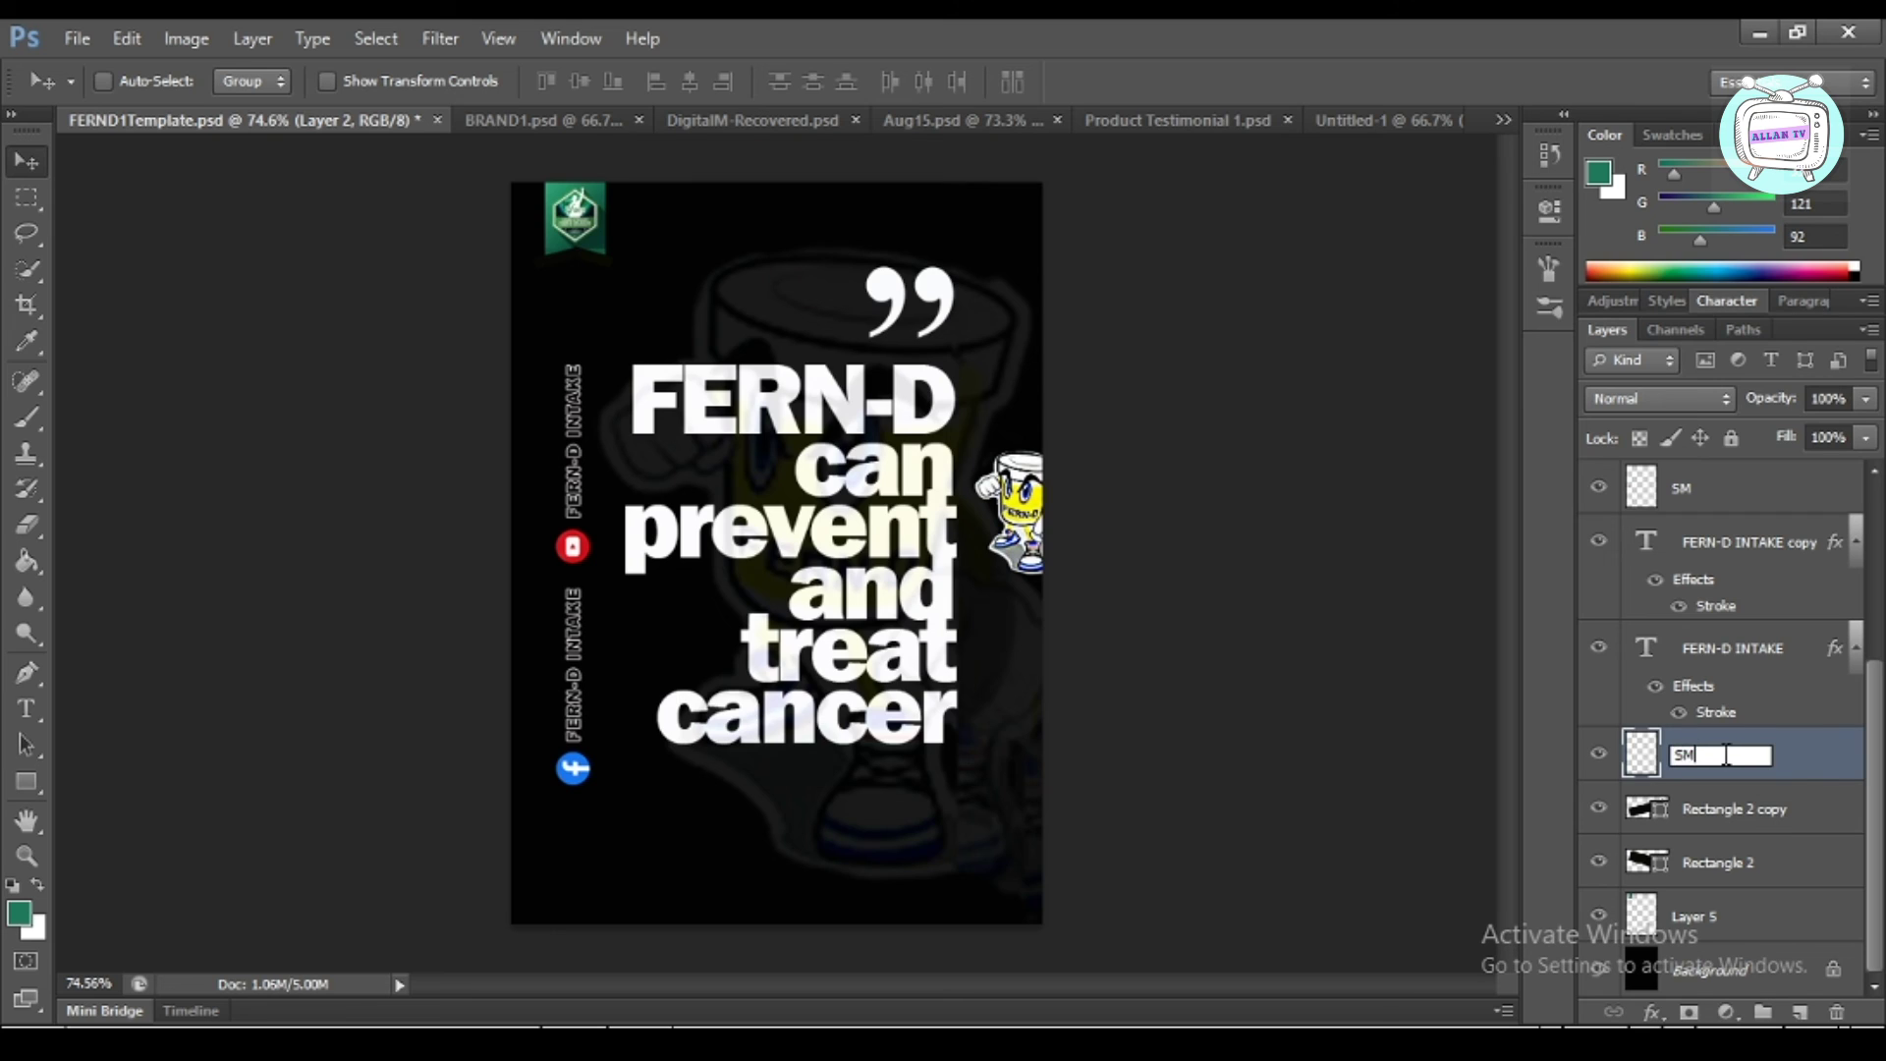
{"action": "left_click", "coordinate": [1721, 496]}
{"action": "scroll", "coordinate": [1373, 611], "scroll_direction": "down", "scroll_amount": 2}
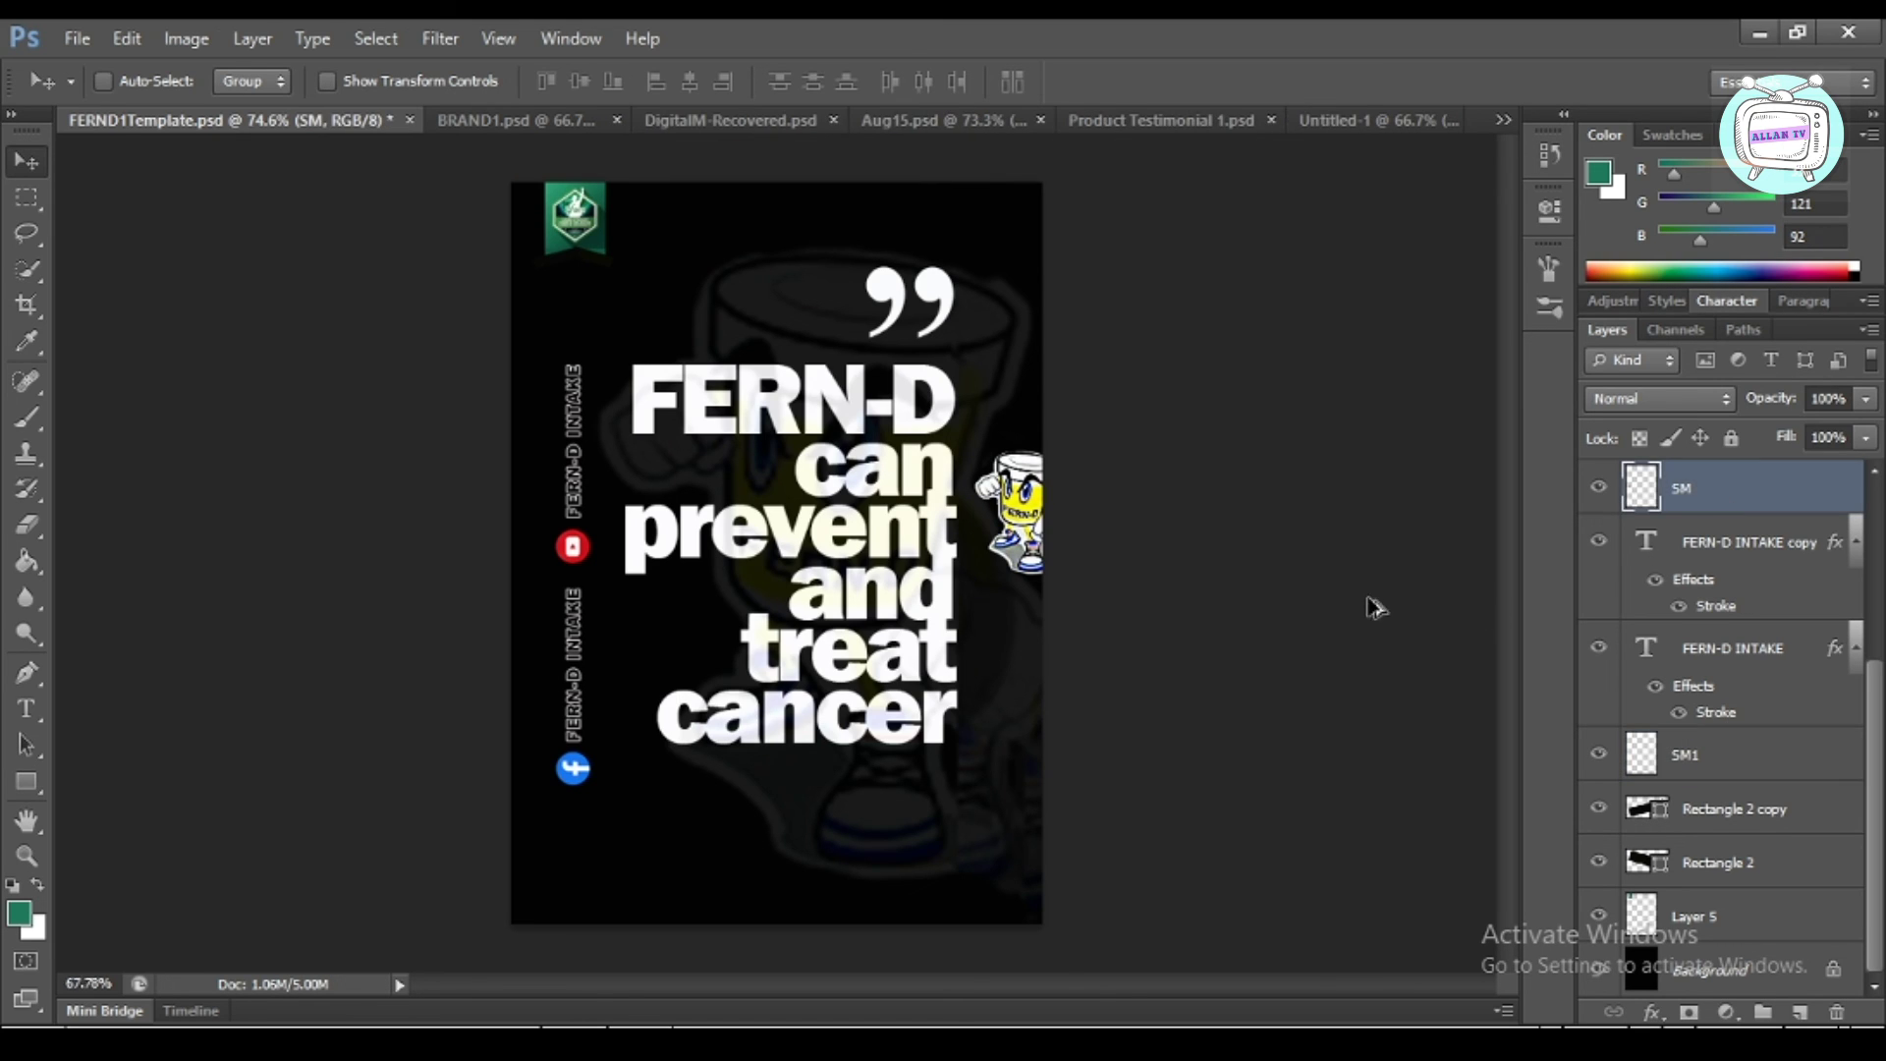
{"action": "scroll", "coordinate": [1373, 611], "scroll_direction": "up", "scroll_amount": 4}
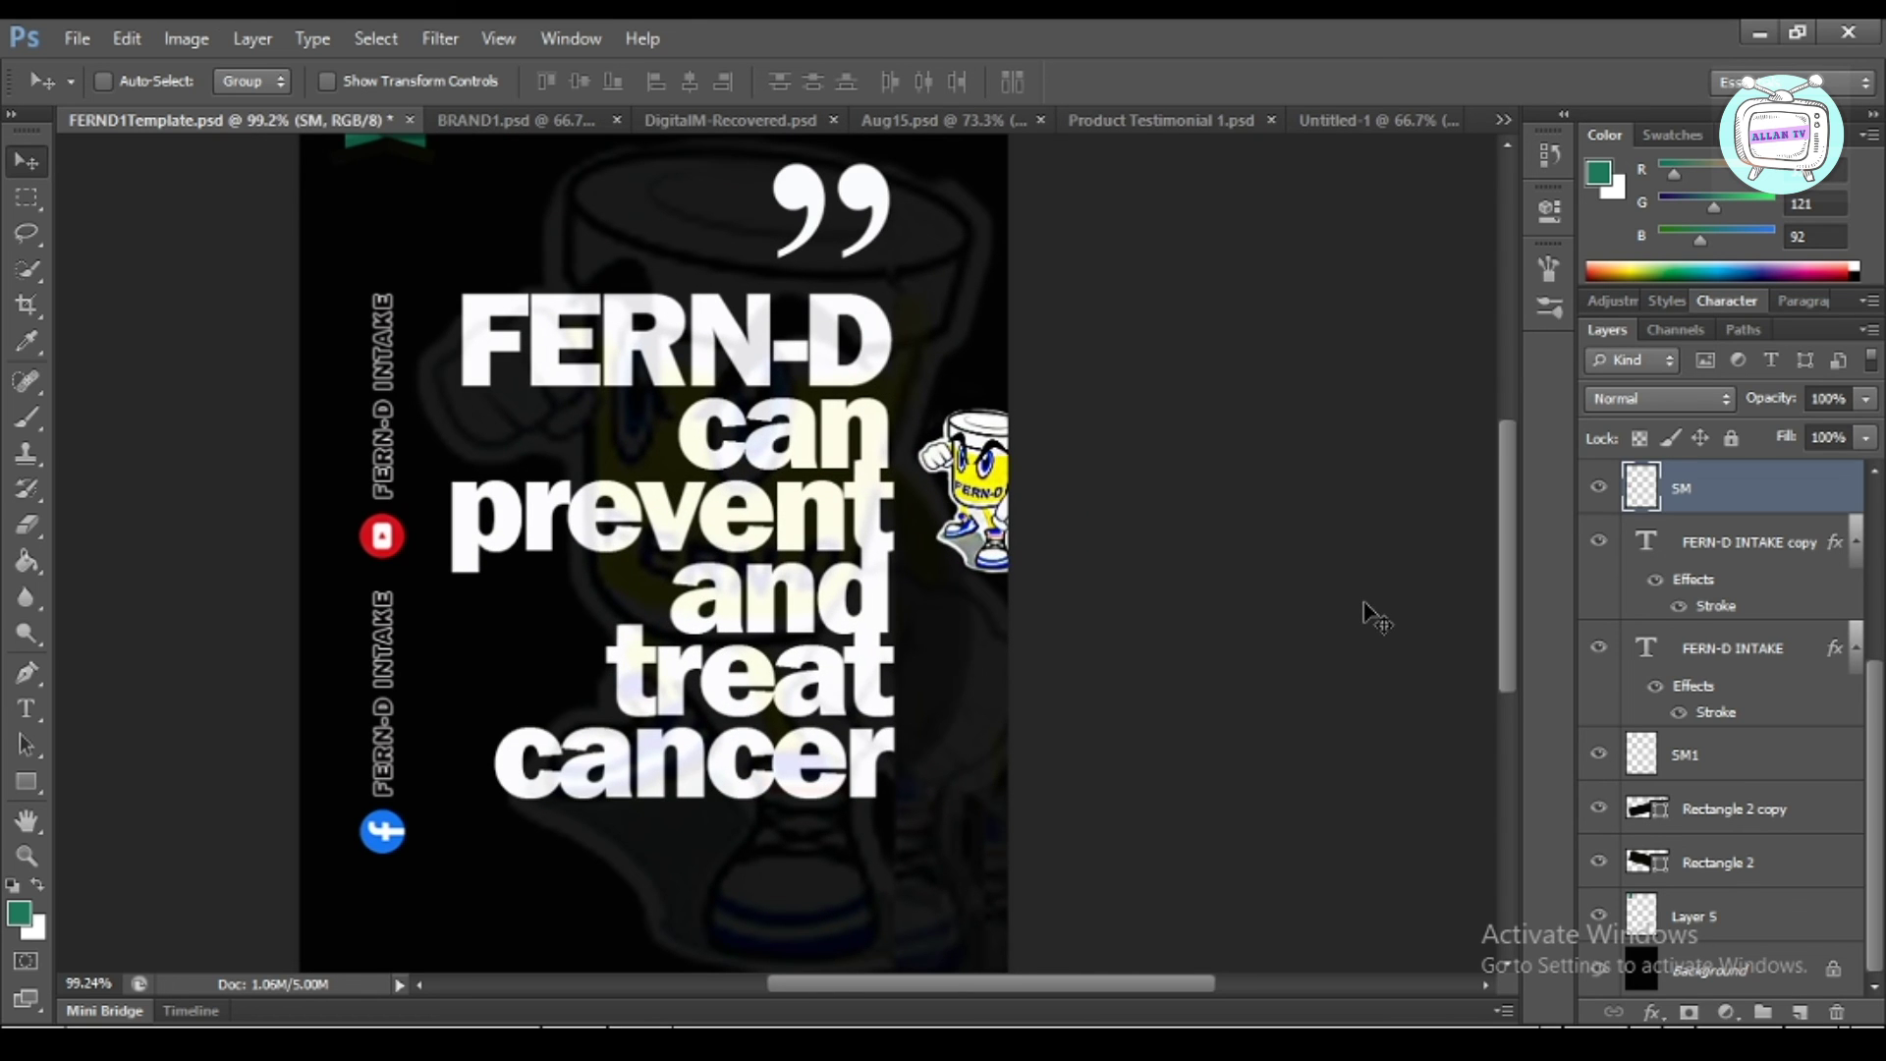